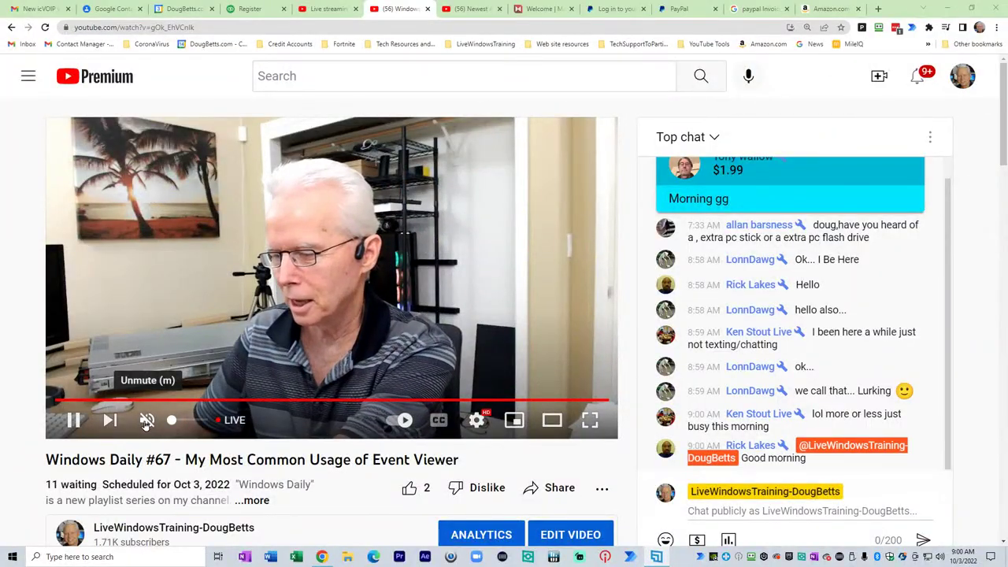
Step: Check the live stream's sound and highlight the chat question about an extra PC stick or flash drive
click(148, 421)
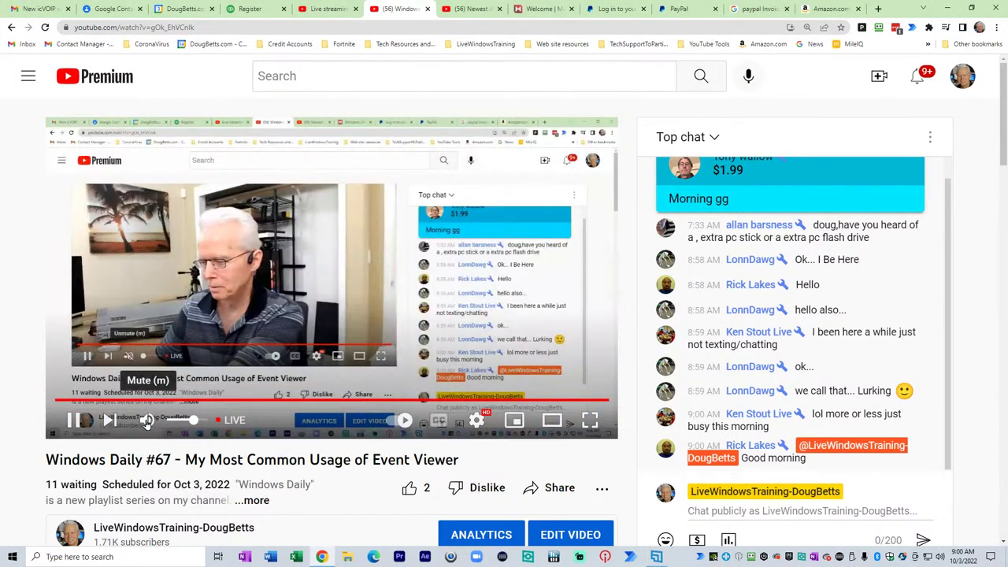
click(147, 420)
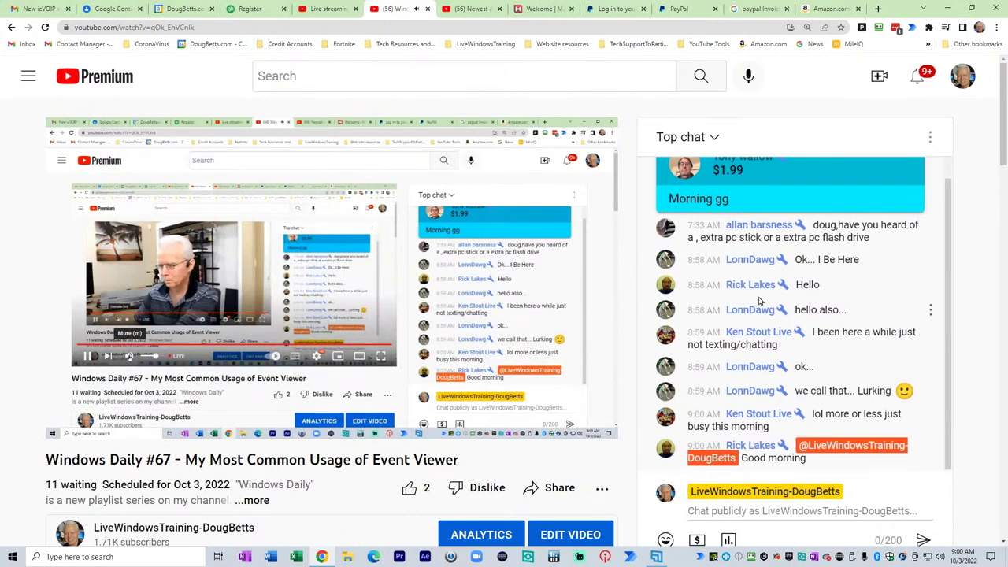
scroll(801, 241, up, 1)
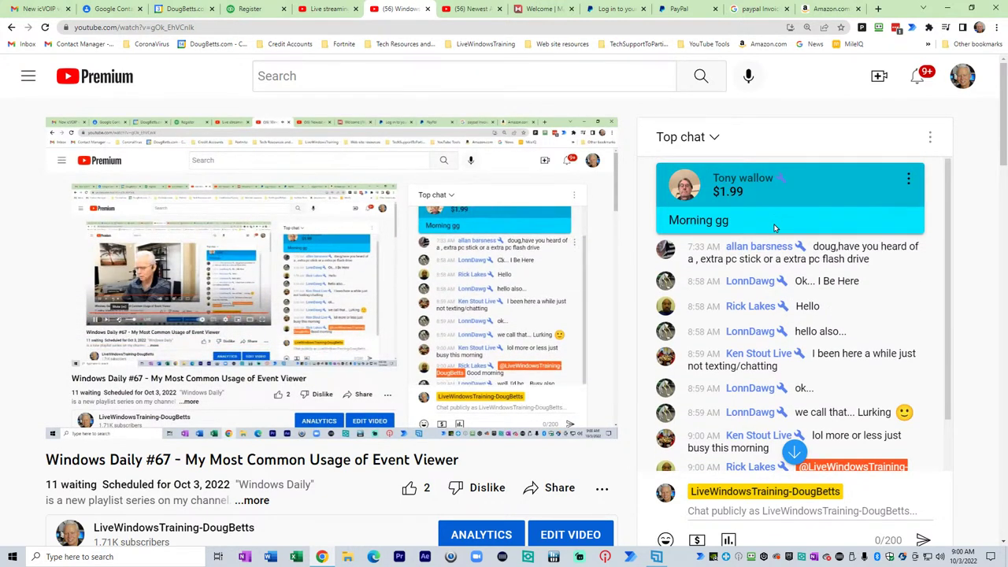
drag(813, 248, 873, 269)
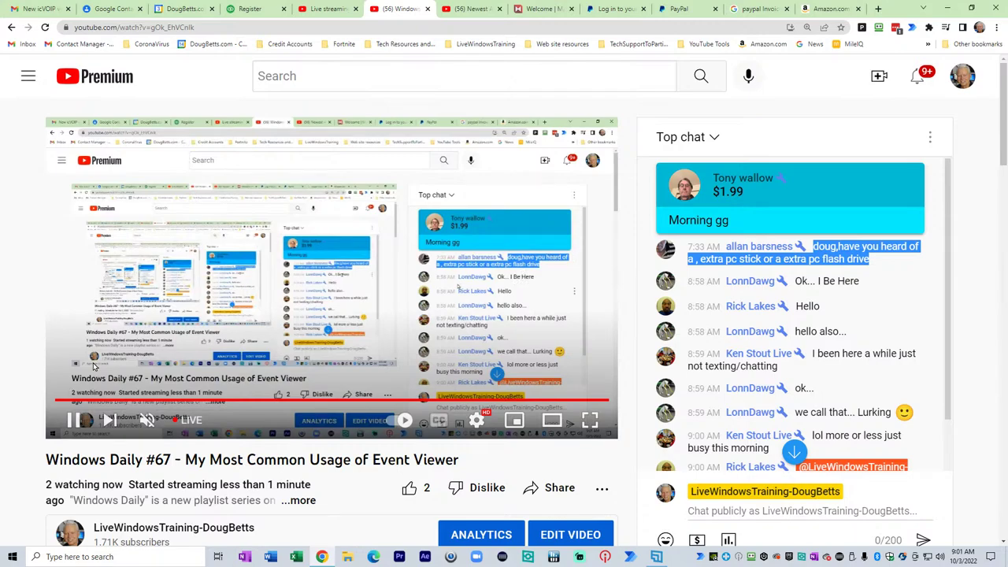
Step: Review the Fanless Mini PC Stick listing on Amazon and highlight the Intel Atom X5-Z8350 processor description under About this item
click(839, 9)
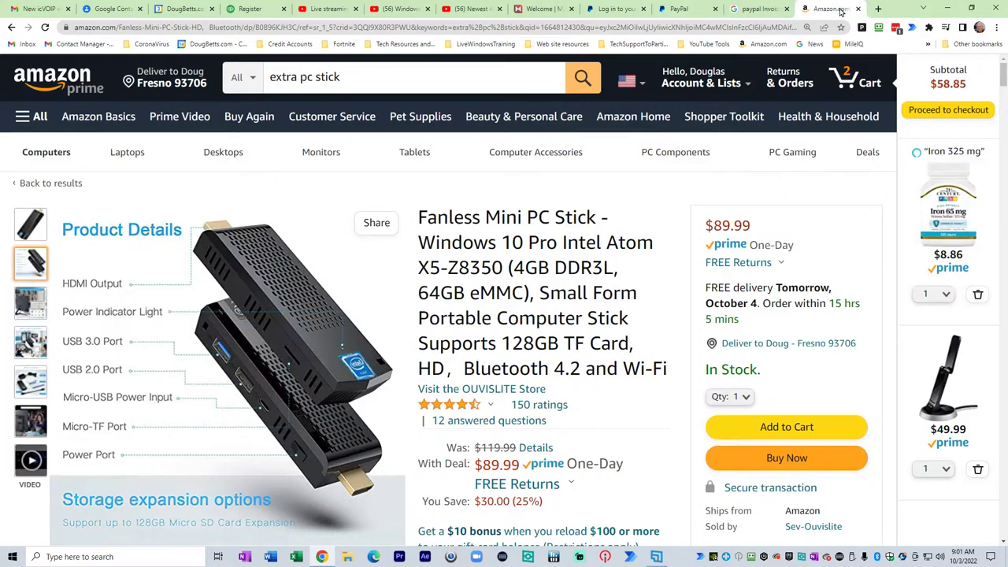
scroll(315, 276, down, 2)
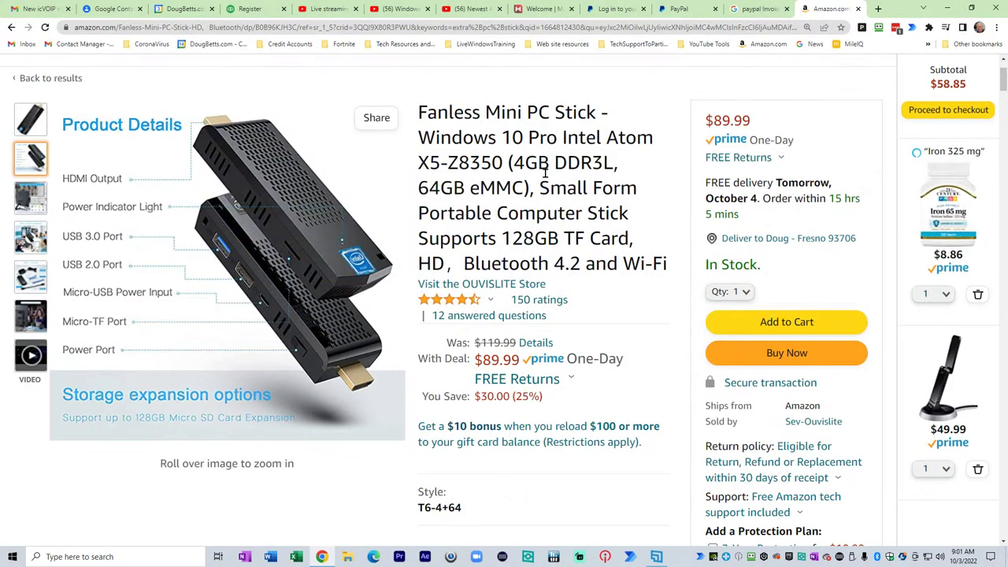
scroll(544, 268, down, 4)
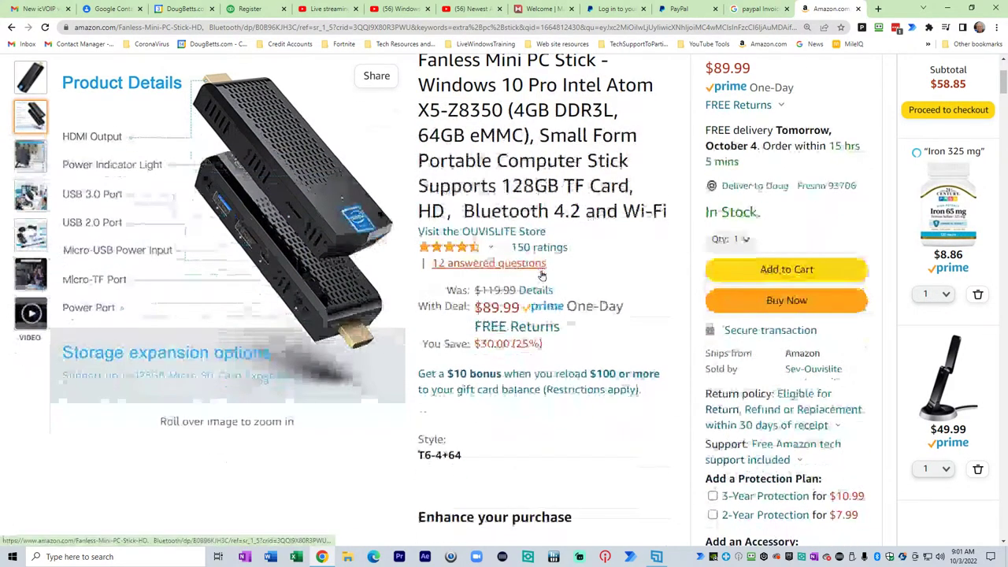
scroll(542, 297, up, 4)
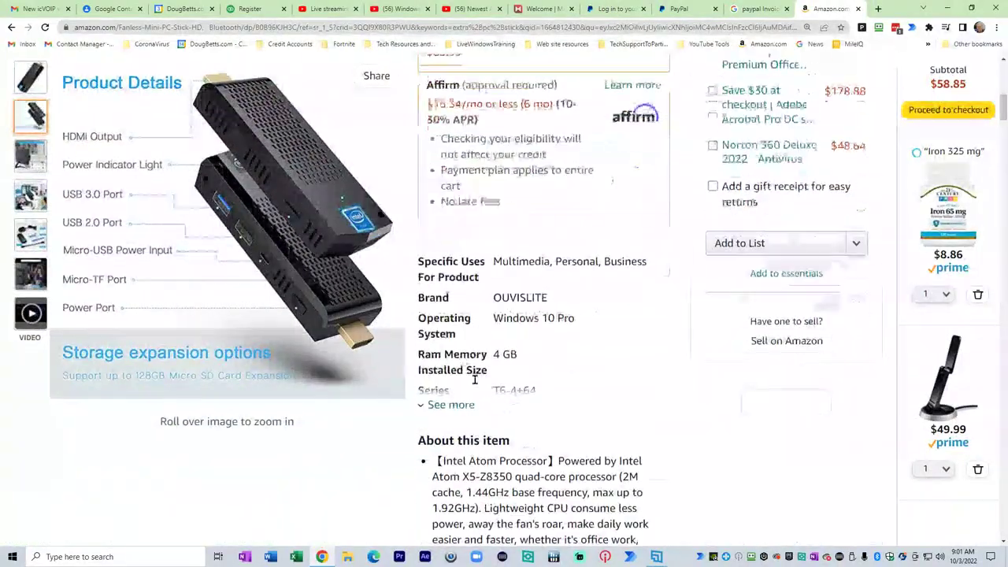
scroll(474, 379, down, 3)
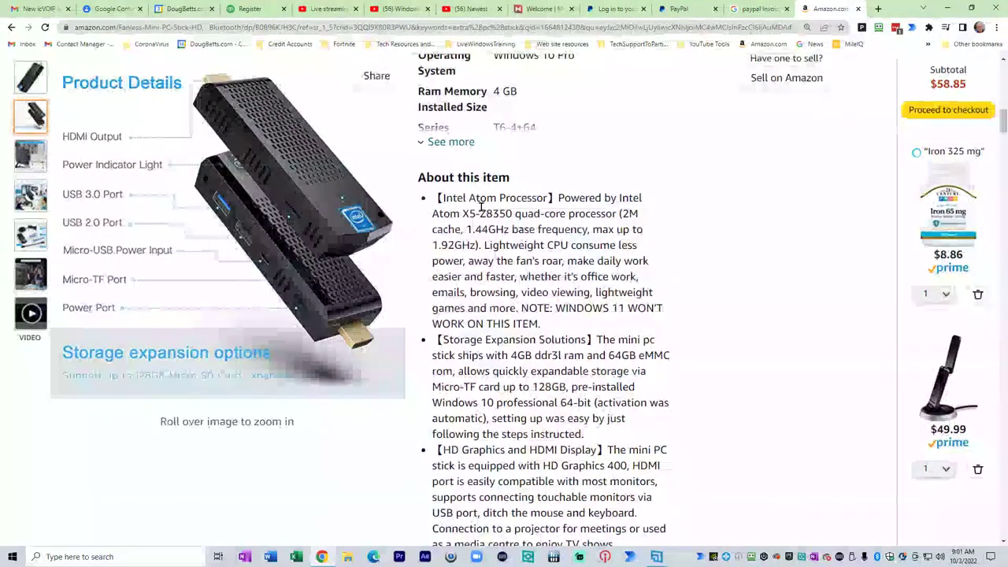
drag(441, 197, 638, 214)
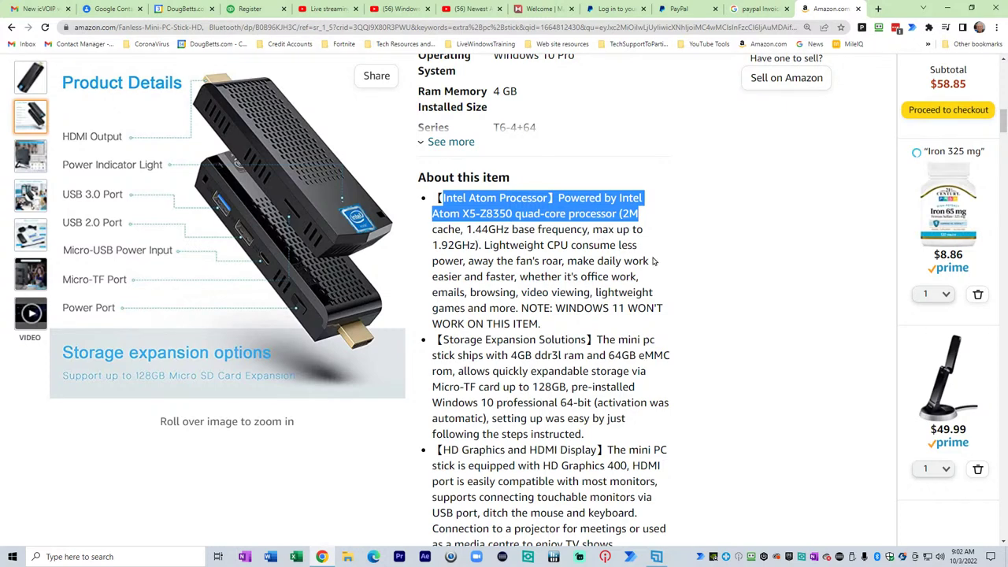
mouse_move(355, 352)
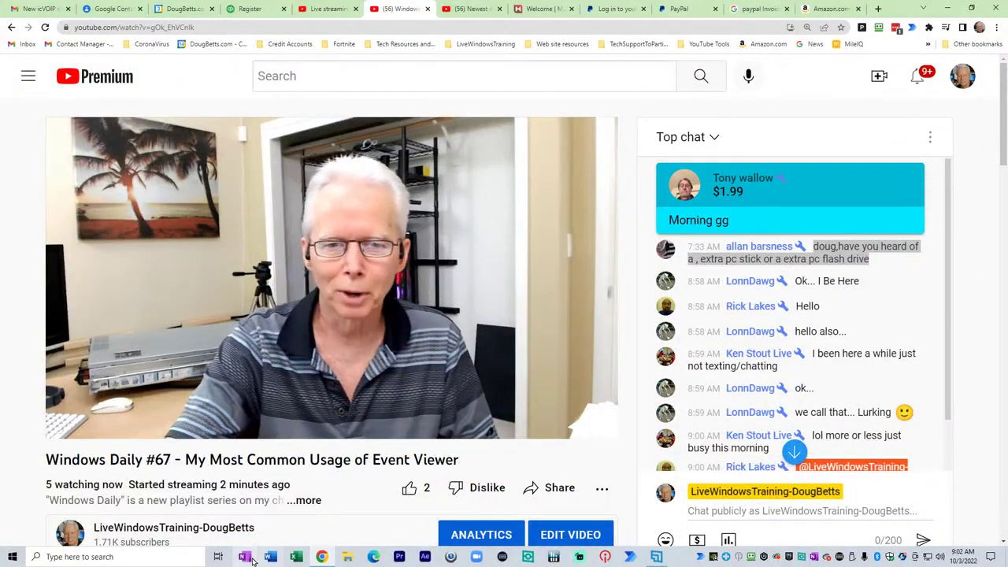
Step: Switch to OneNote, search all notebooks for "event view" and open the Event Viewer section of Technical Notes
click(244, 557)
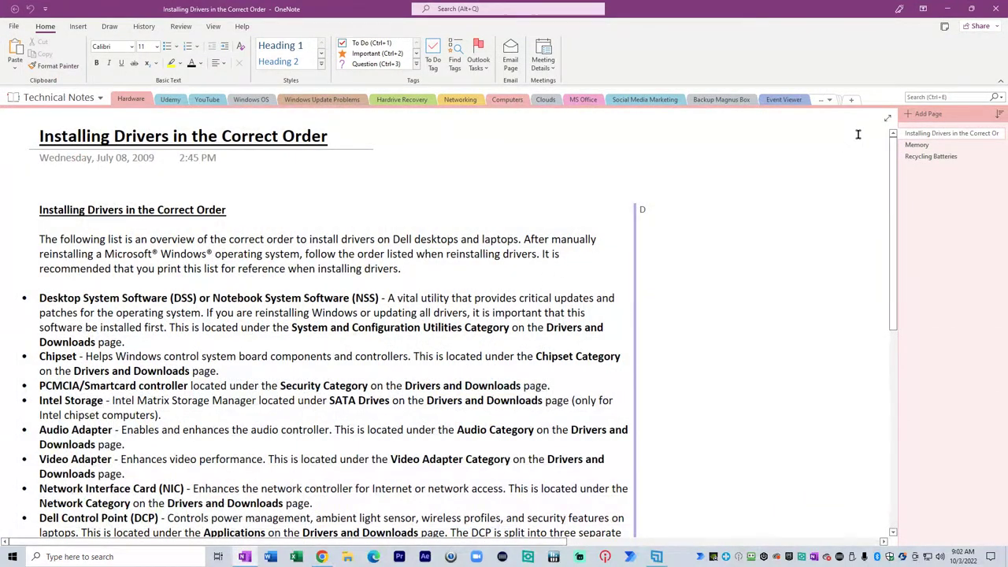
click(917, 97)
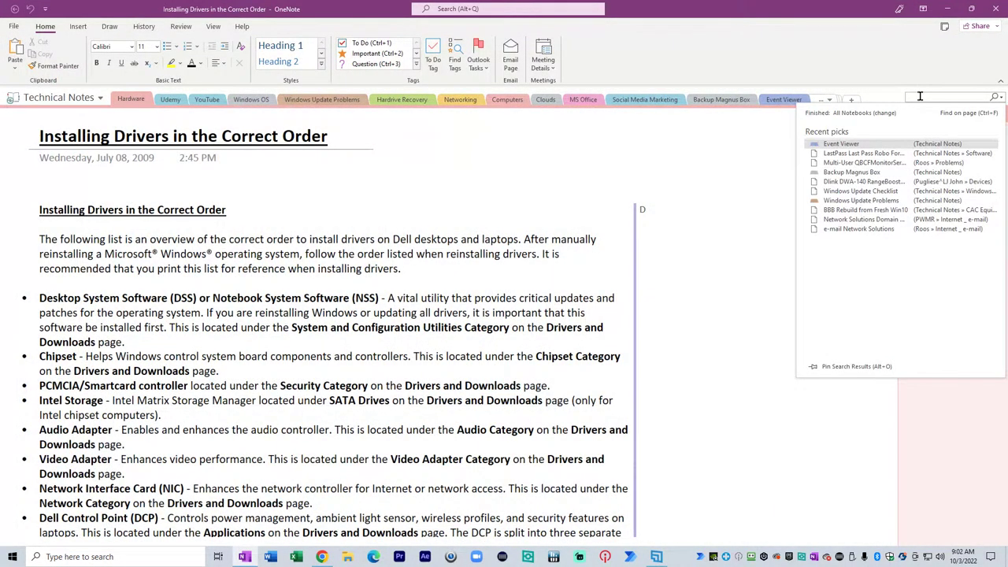
text(e)
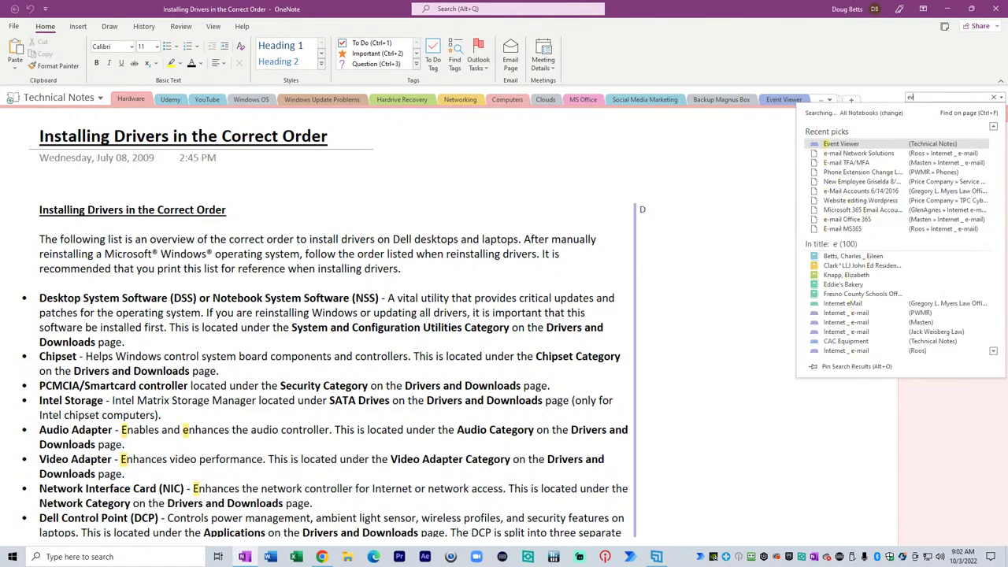
text(vent view)
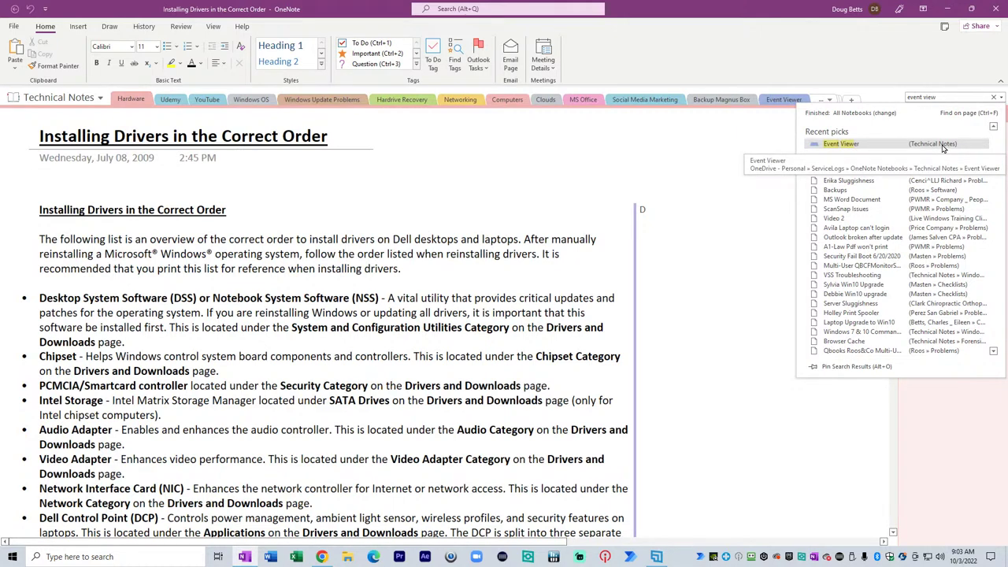
click(869, 146)
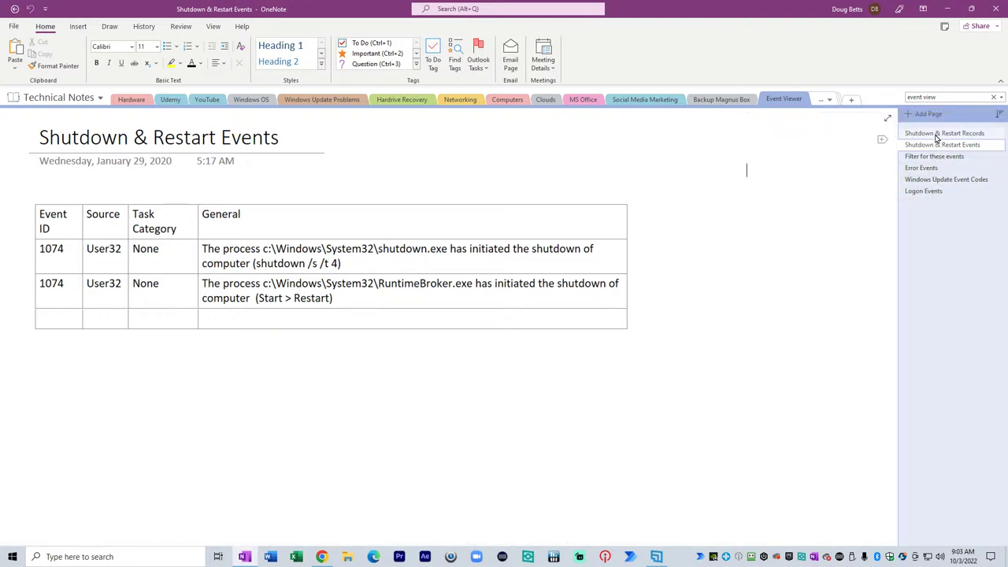
Step: Look through the Event Viewer section's pages in order, from Shutdown & Restart Records to Logon Events
click(934, 133)
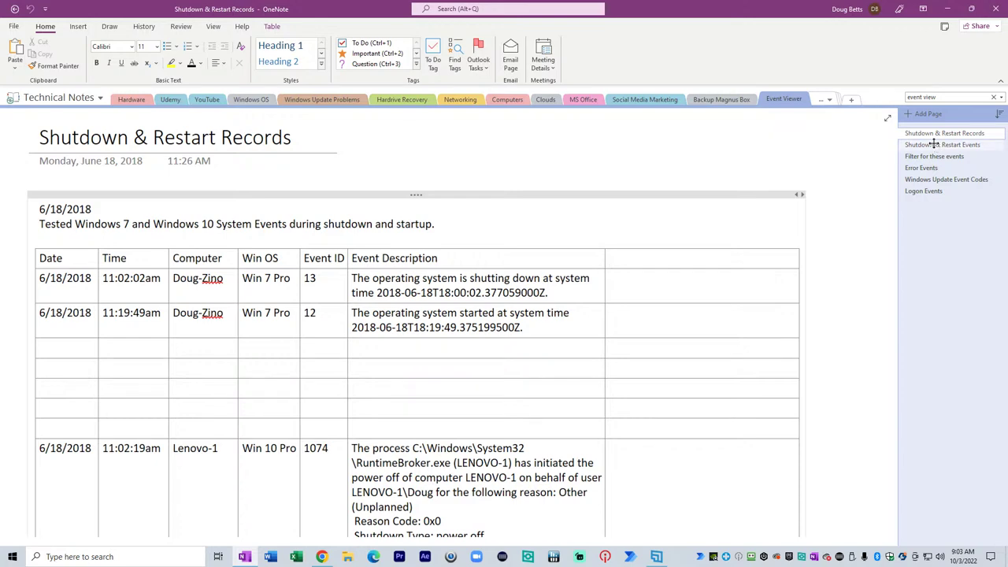
click(935, 145)
click(934, 156)
click(927, 168)
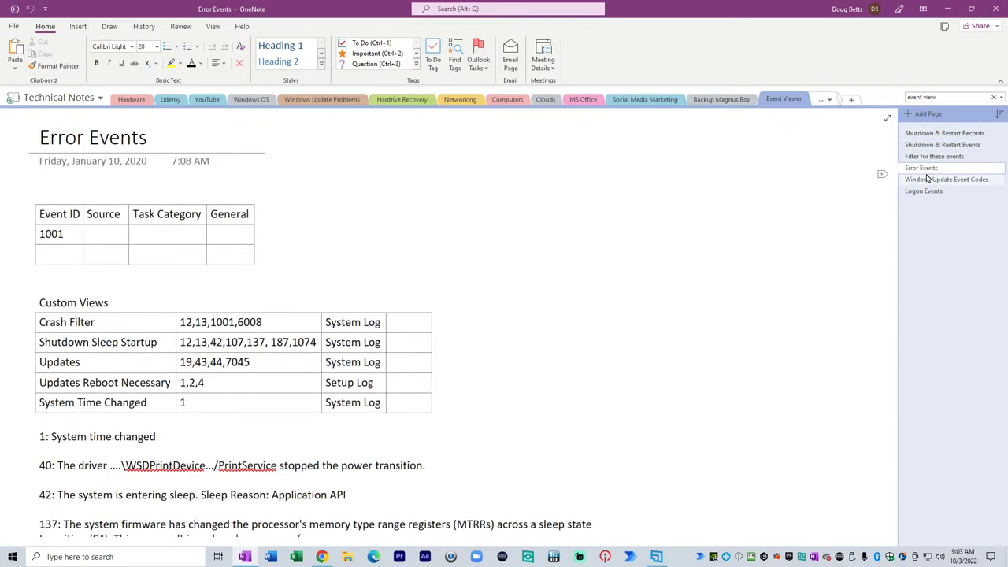
click(928, 180)
click(927, 191)
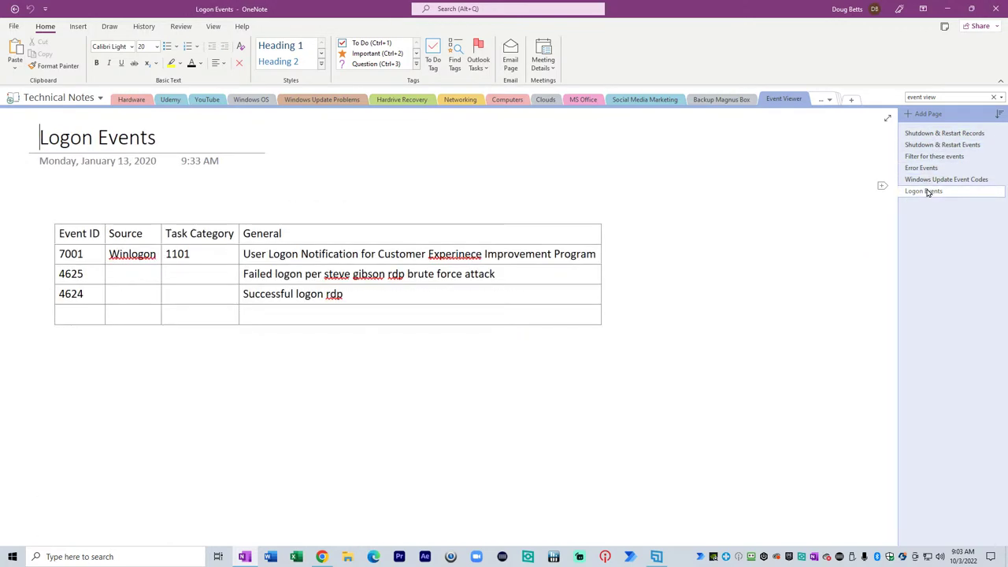
Step: Return to the Shutdown & Restart Records page and examine its table of event IDs and descriptions
click(924, 135)
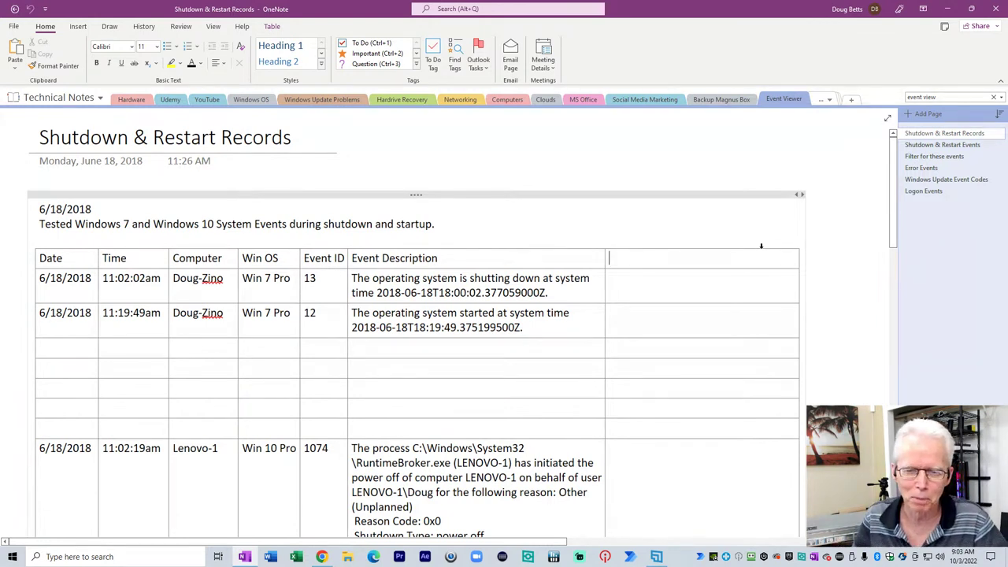
click(762, 251)
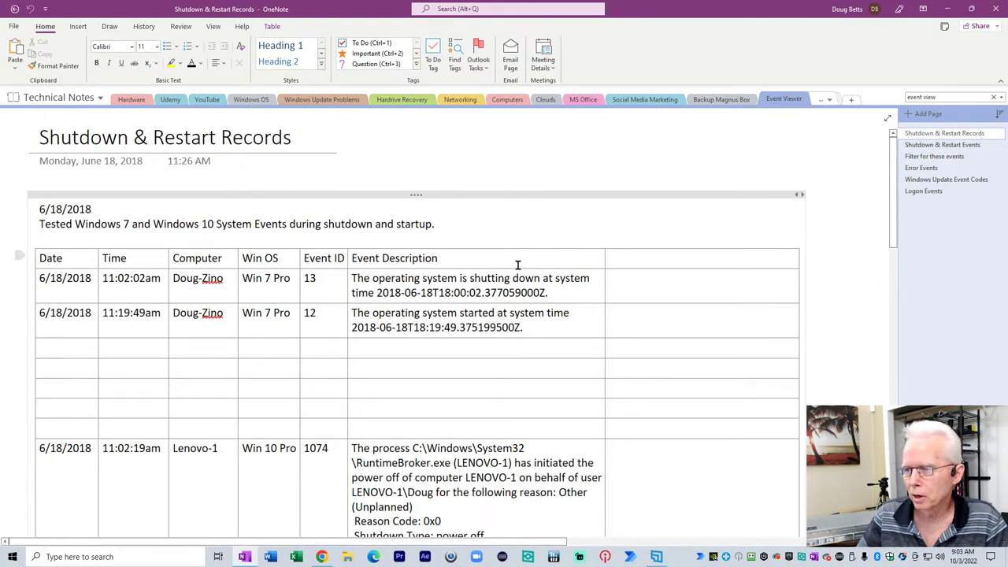
scroll(388, 365, down, 3)
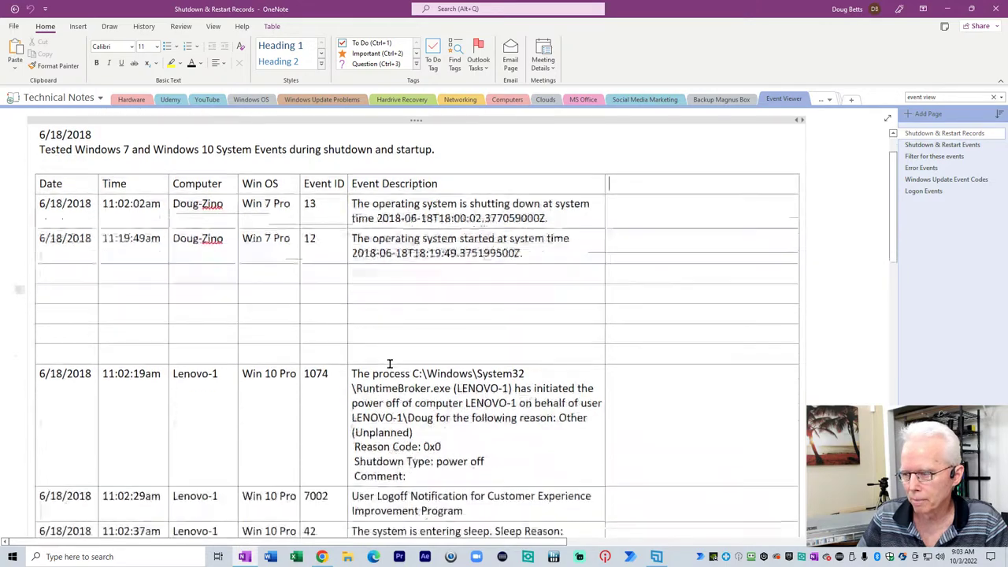
scroll(390, 364, down, 3)
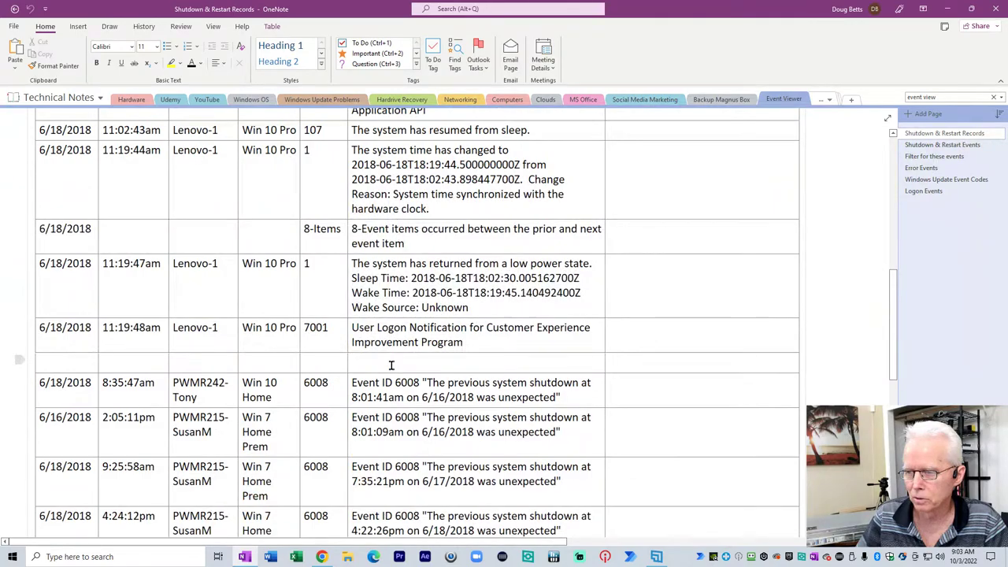
scroll(390, 365, down, 3)
scroll(388, 366, up, 12)
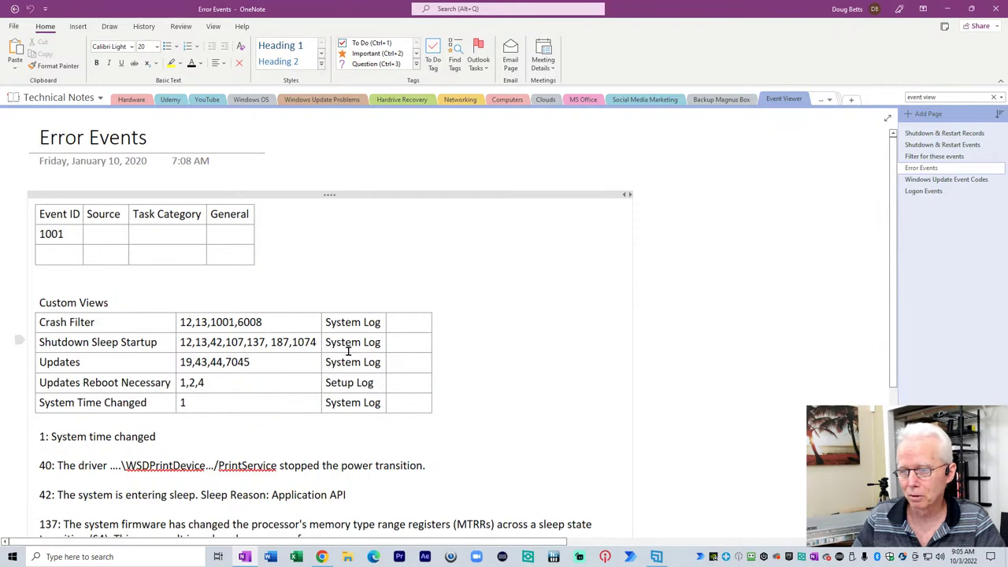
Step: Examine the Custom Views table on the Error Events page, highlighting the Crash Filter and Shutdown Sleep Startup event IDs
scroll(349, 351, down, 2)
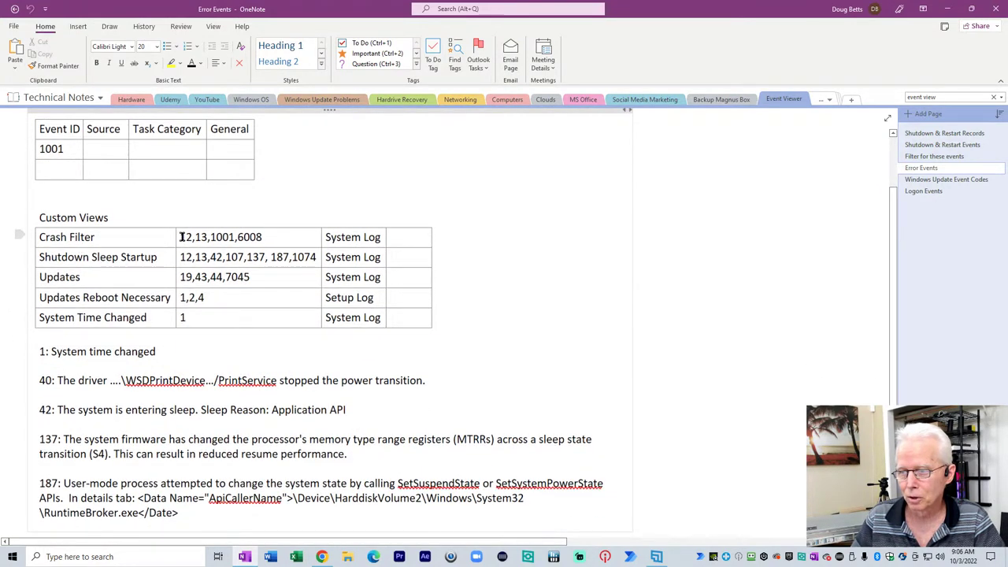
drag(181, 236, 261, 238)
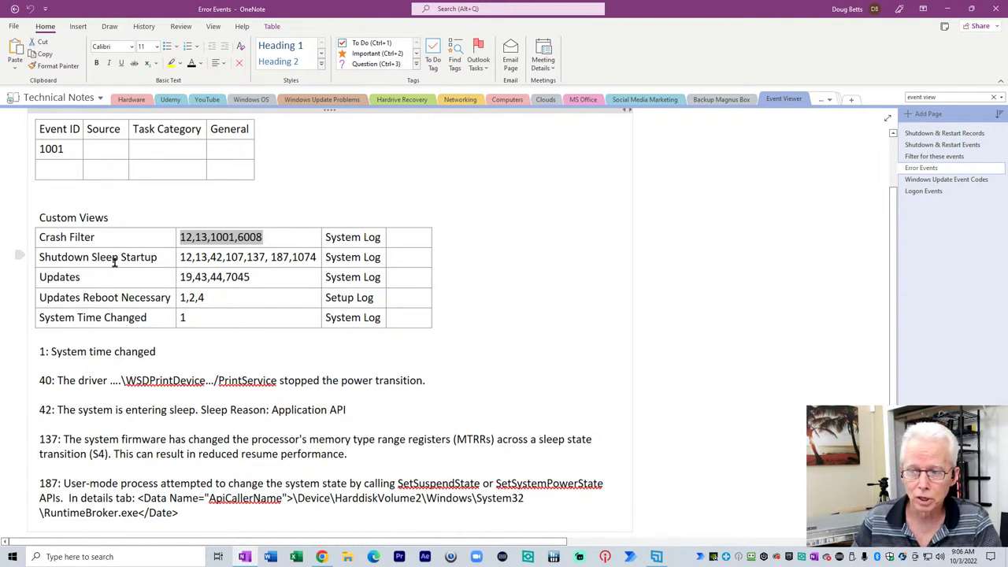
drag(179, 257, 318, 257)
click(181, 236)
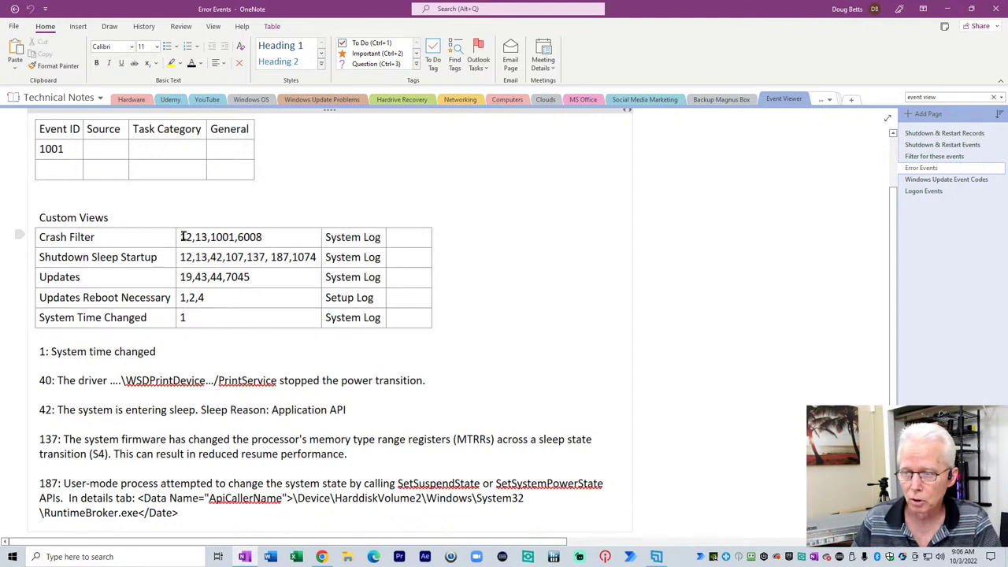
drag(182, 236, 264, 237)
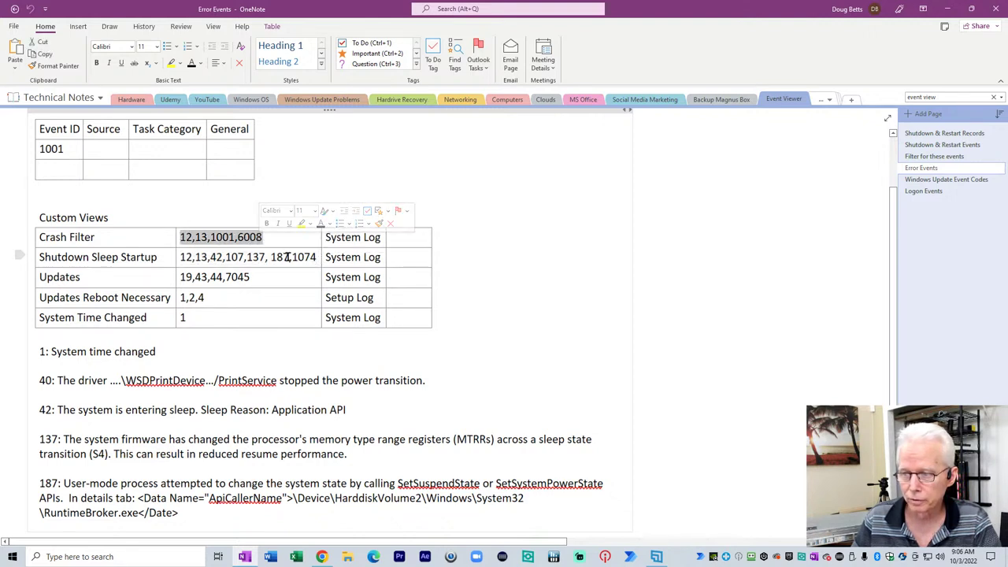
Step: Switch to the YouTube live stream in Chrome to read the newest chat messages and return to the OneNote notes
key(super)
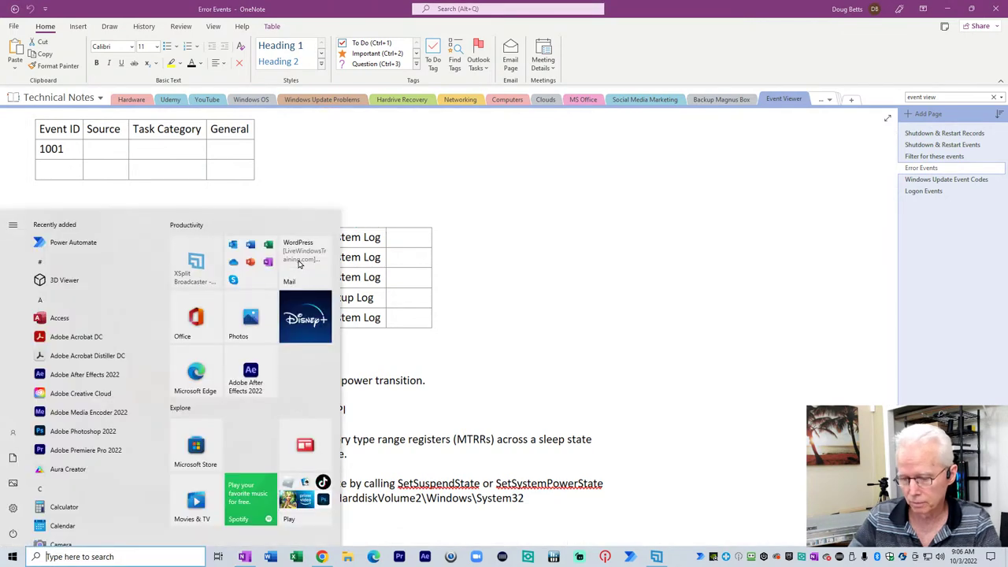
key(alt+Tab)
key(alt+Tab)
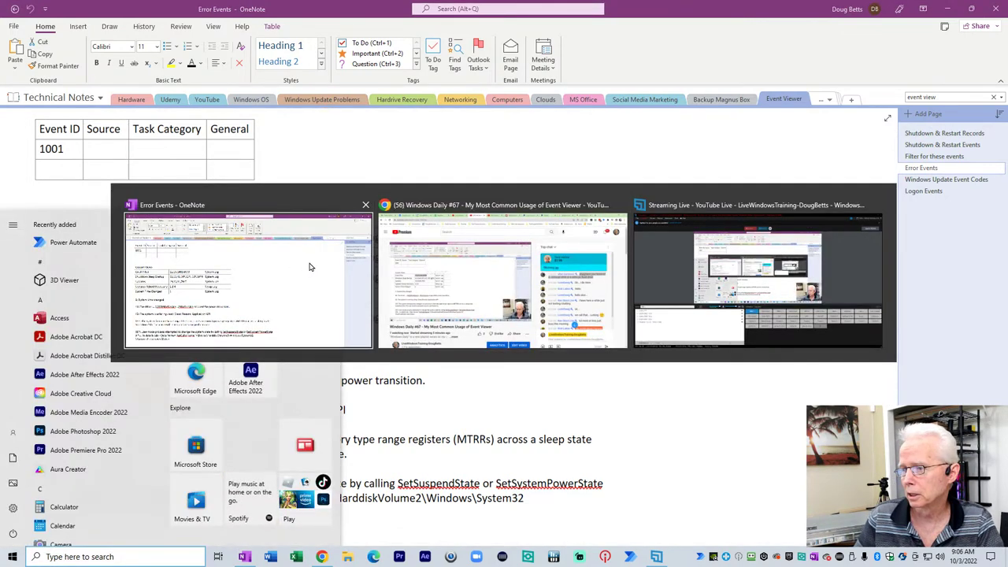
scroll(787, 331, down, 10)
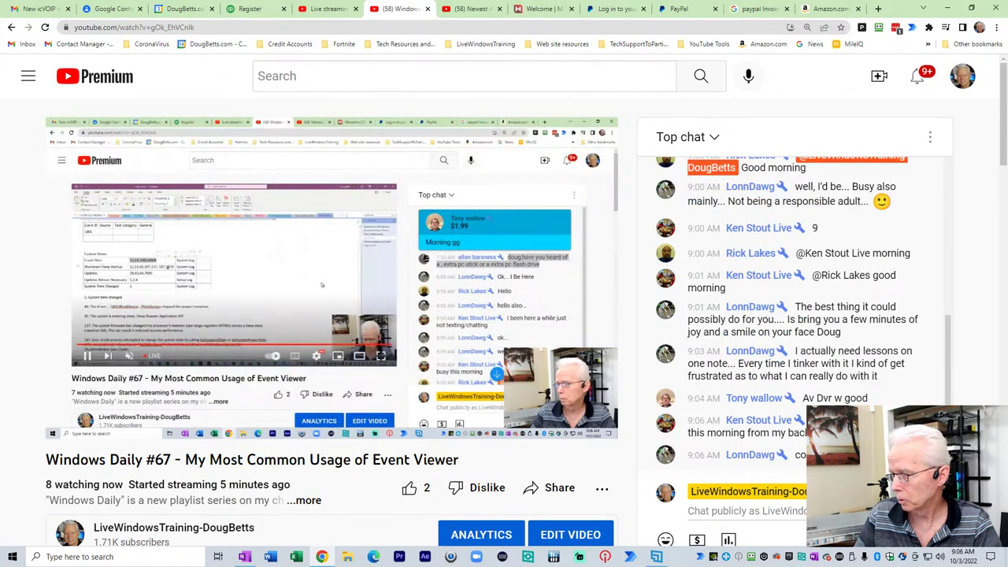
key(alt+Tab)
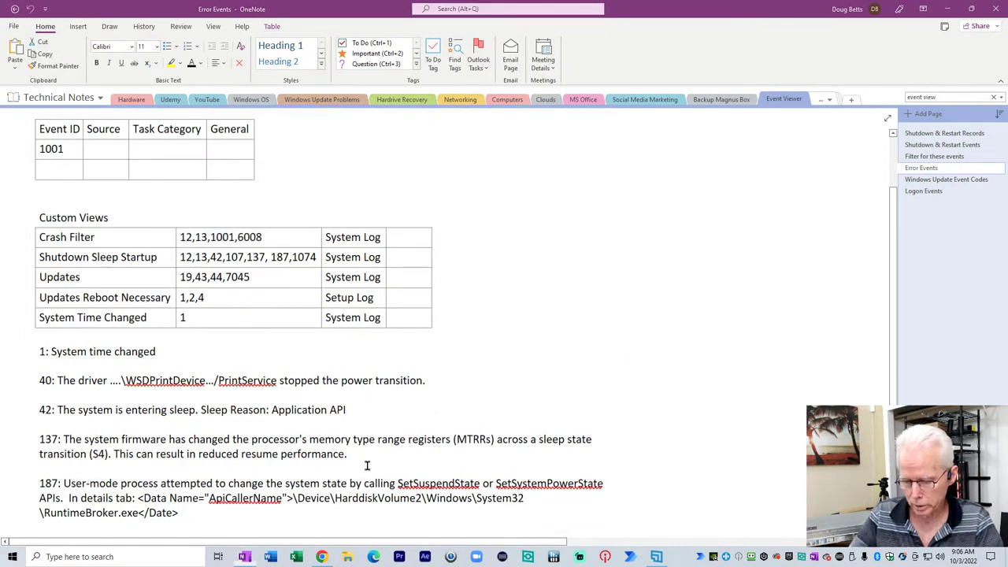
Step: Search Windows for Event Viewer and launch the app
key(super)
text(even)
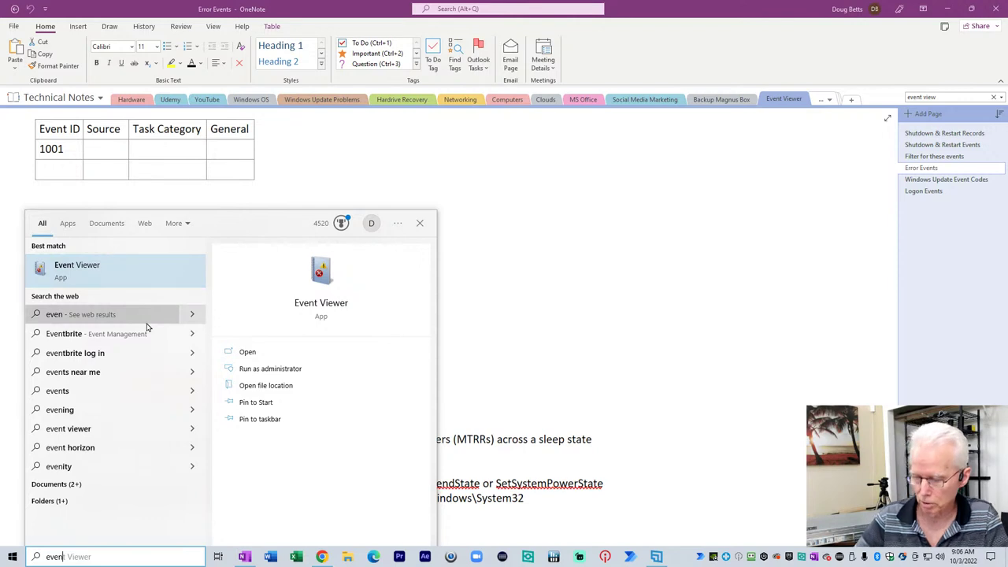
key(BackSpace)
key(BackSpace)
key(BackSpace)
key(BackSpace)
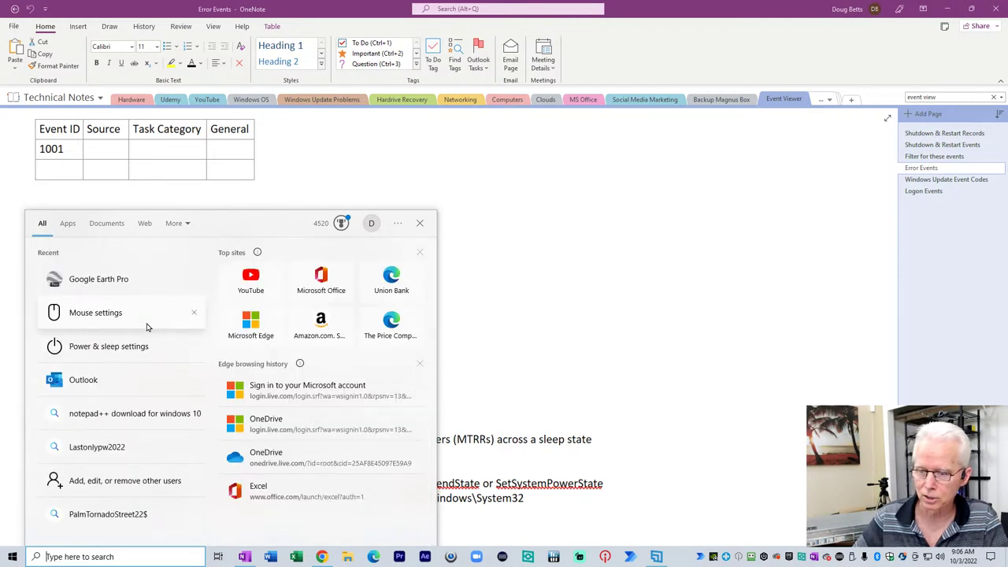
text(e)
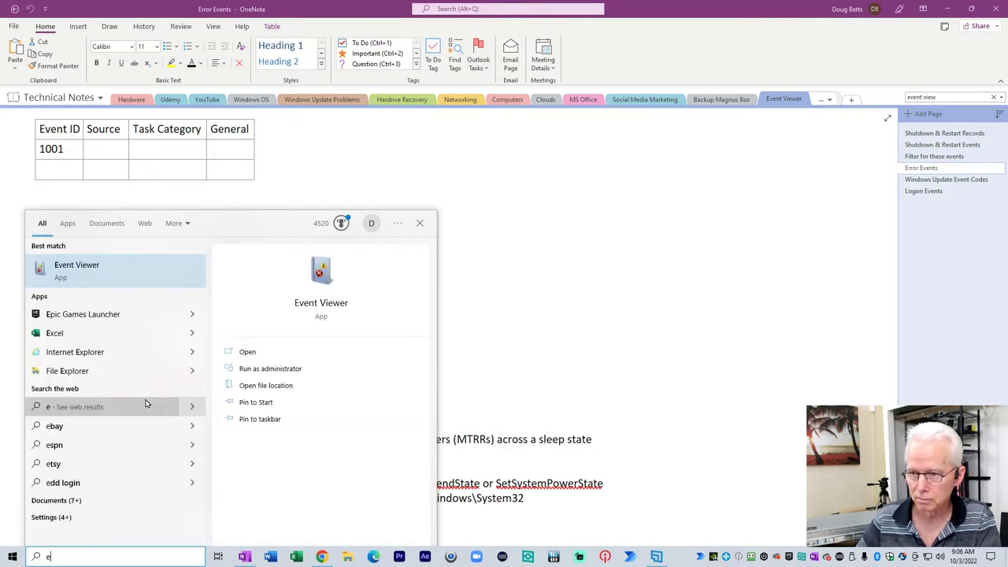
click(89, 270)
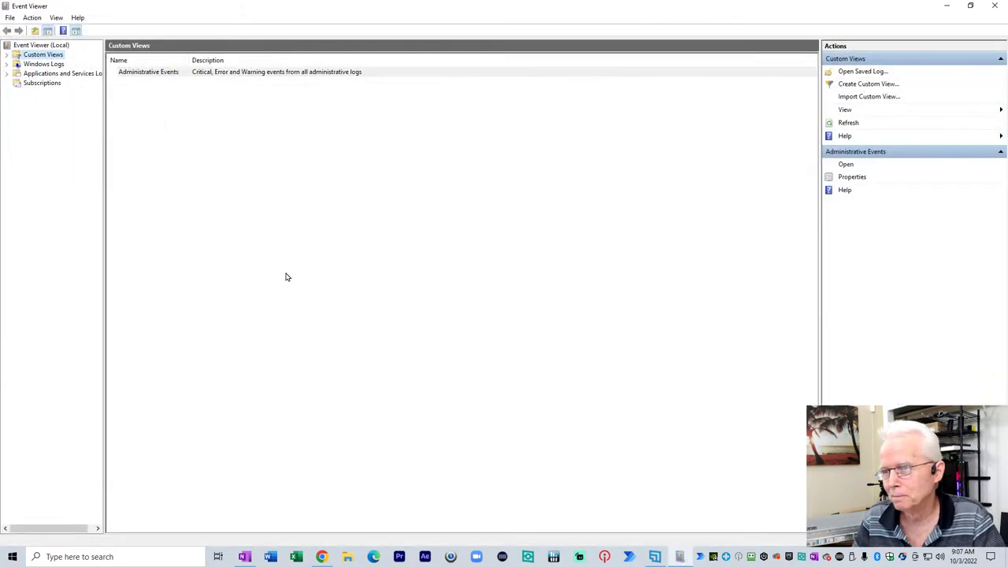
Step: Expand Windows Logs and look over the System log, the list of Windows logs, and the local Overview and Summary page
click(7, 66)
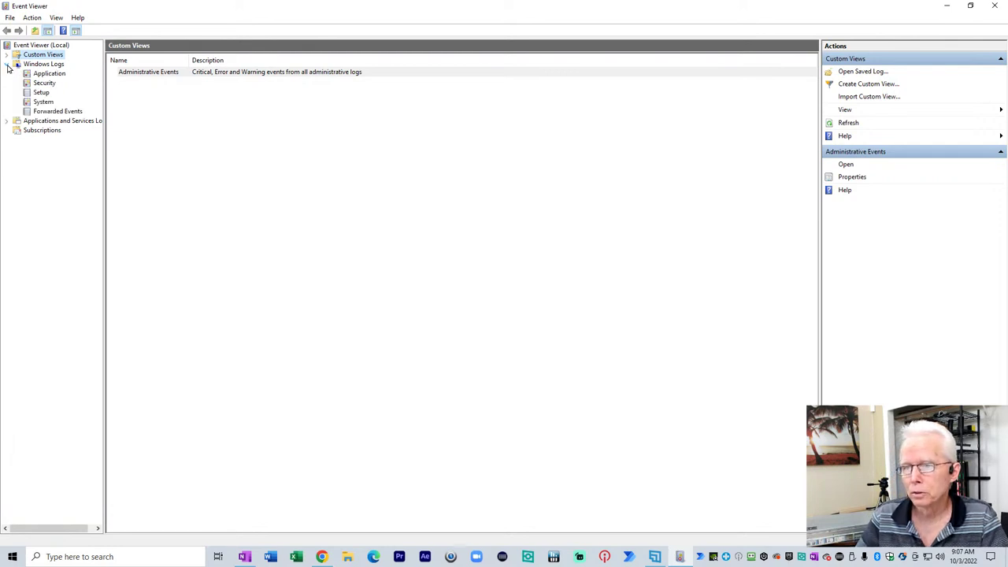
click(43, 102)
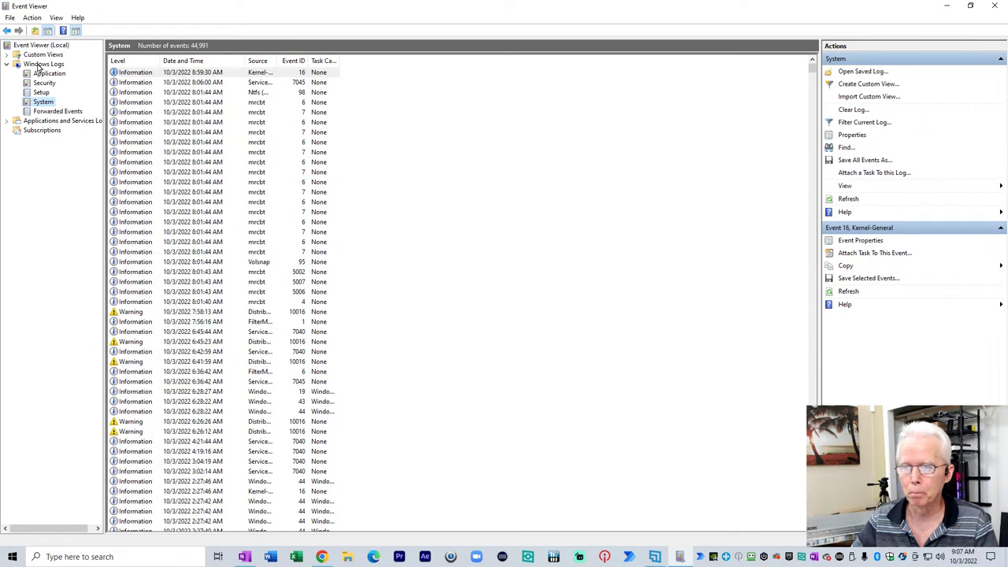
click(43, 64)
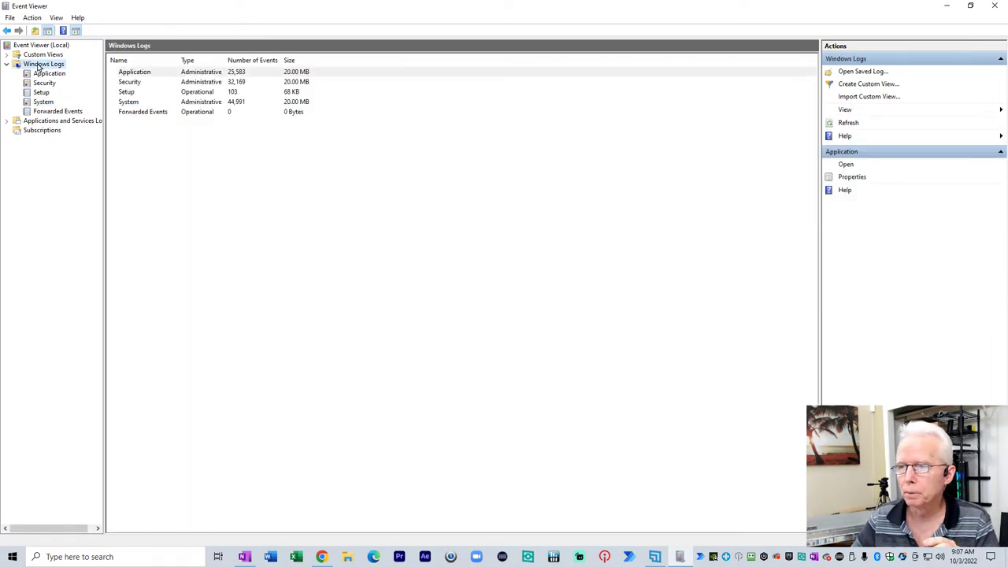
click(42, 56)
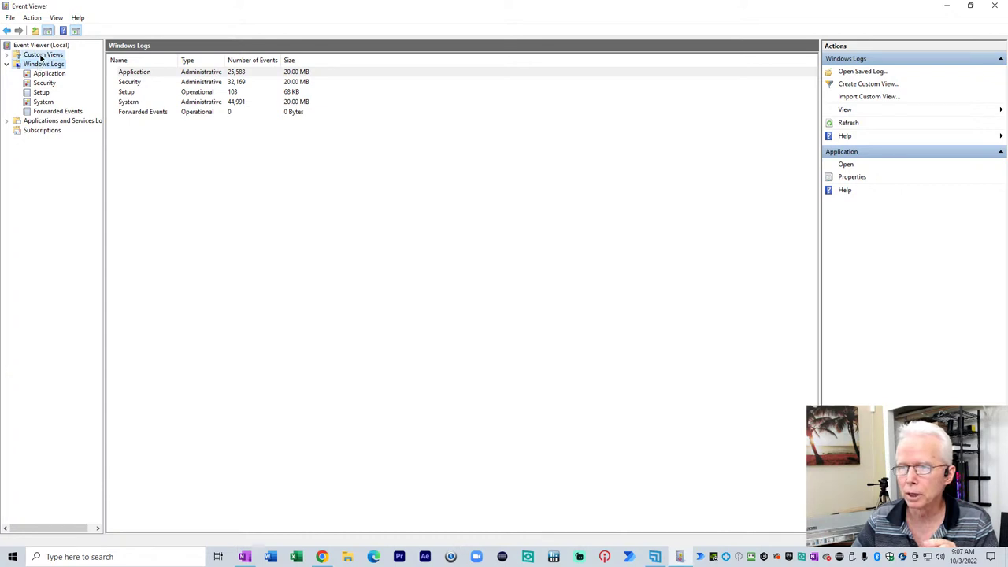
click(38, 46)
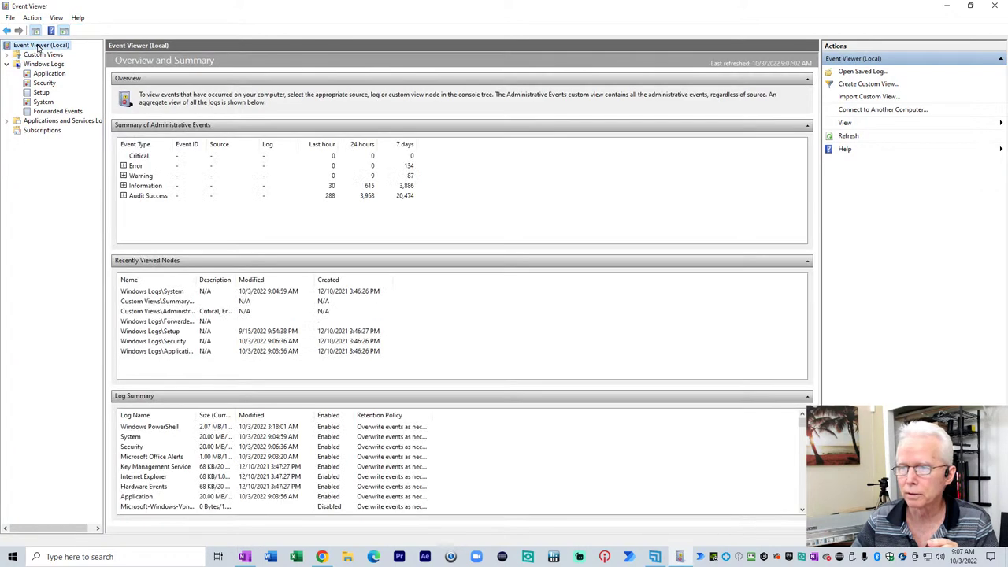
Step: Open the System log and inspect its date range by sorting on date and time oldest first, ending with newest first
click(46, 102)
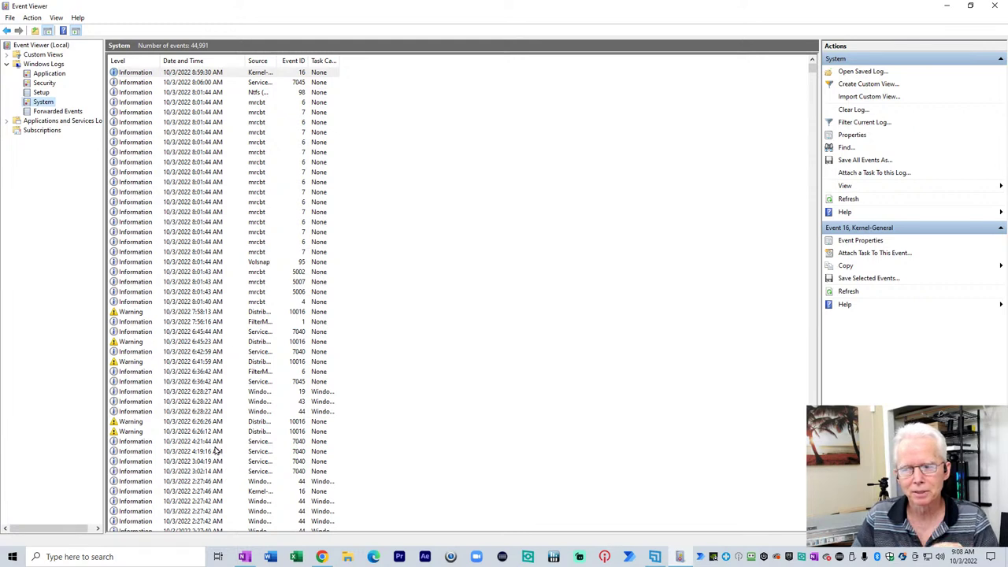
scroll(210, 384, down, 1)
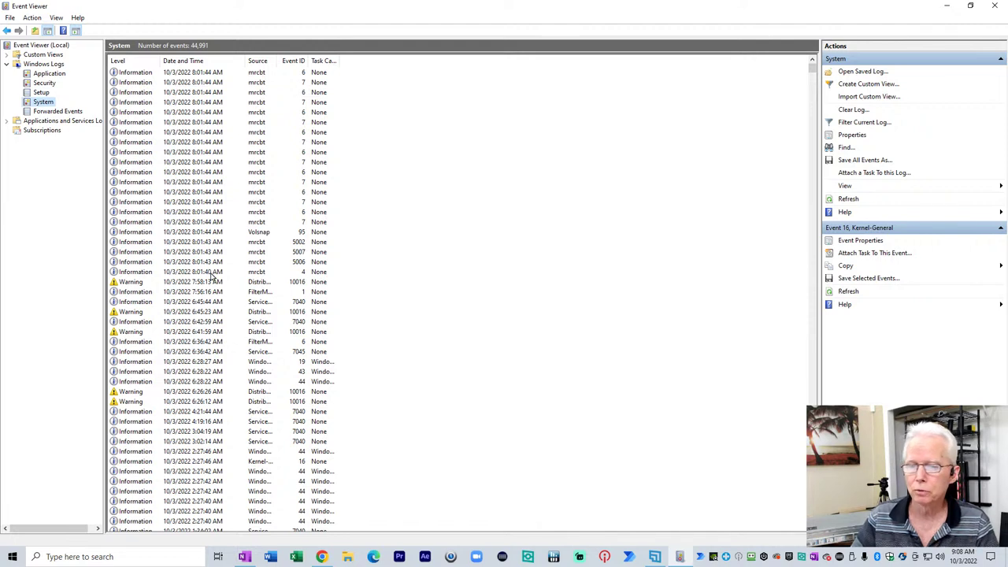
key(F5)
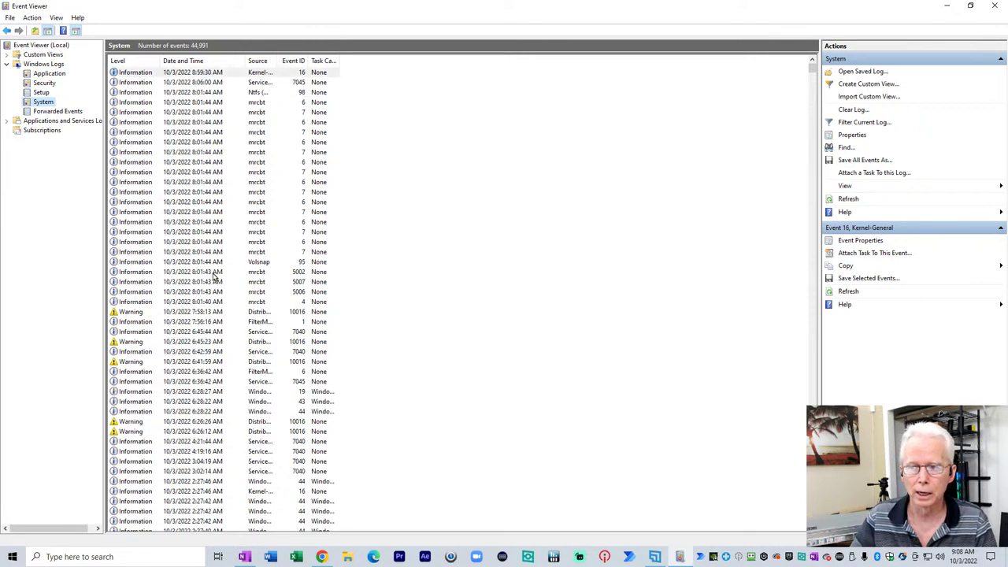
click(196, 63)
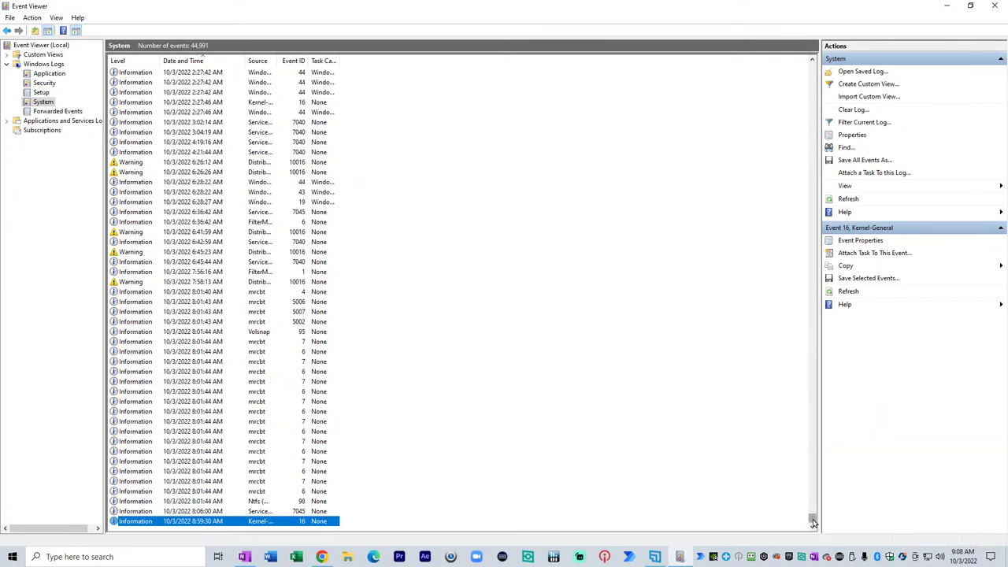
drag(813, 522, 821, 70)
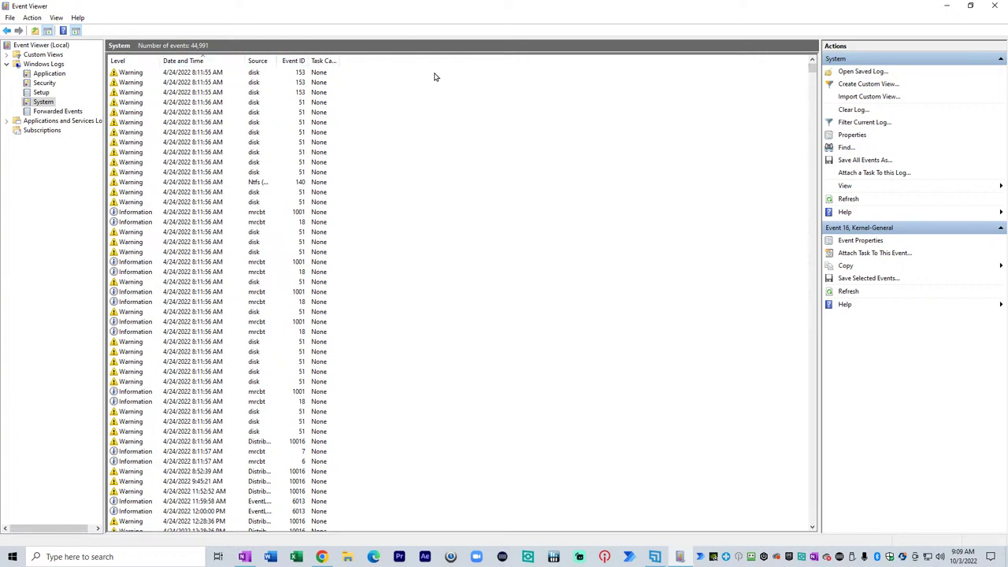
drag(812, 91, 844, 514)
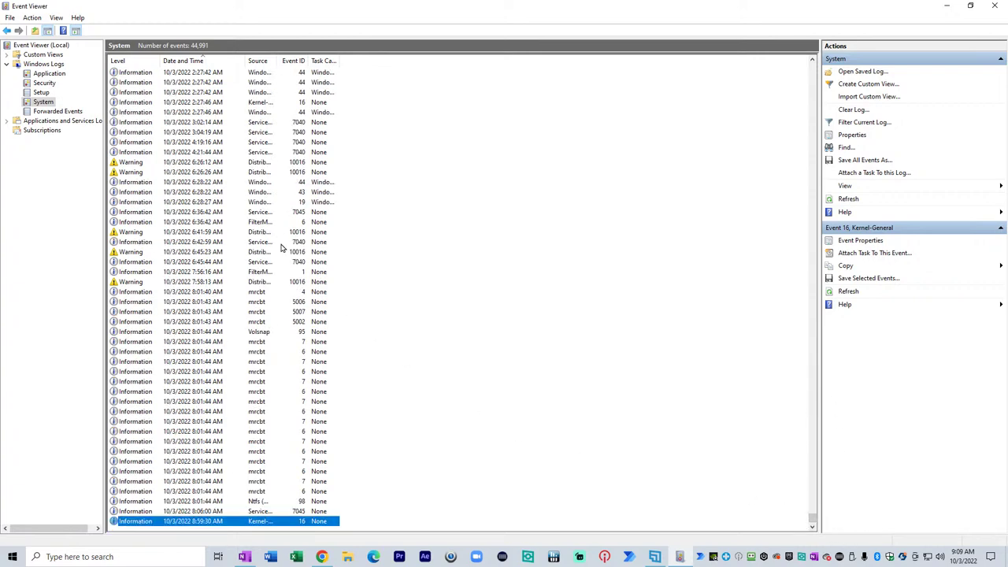
click(210, 62)
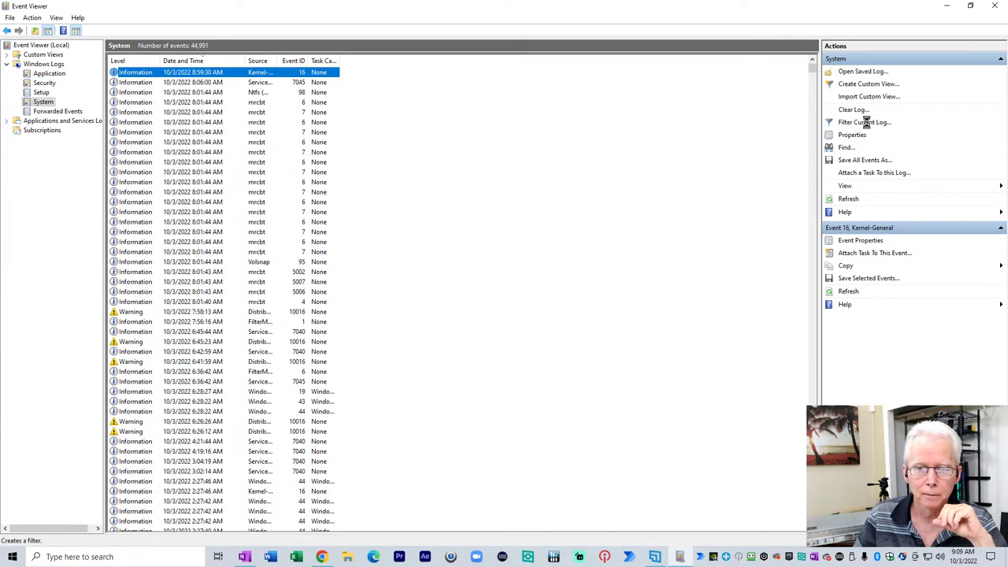
Step: Filter the System log to show only event IDs 12, 13, 1001 and 6008
click(866, 124)
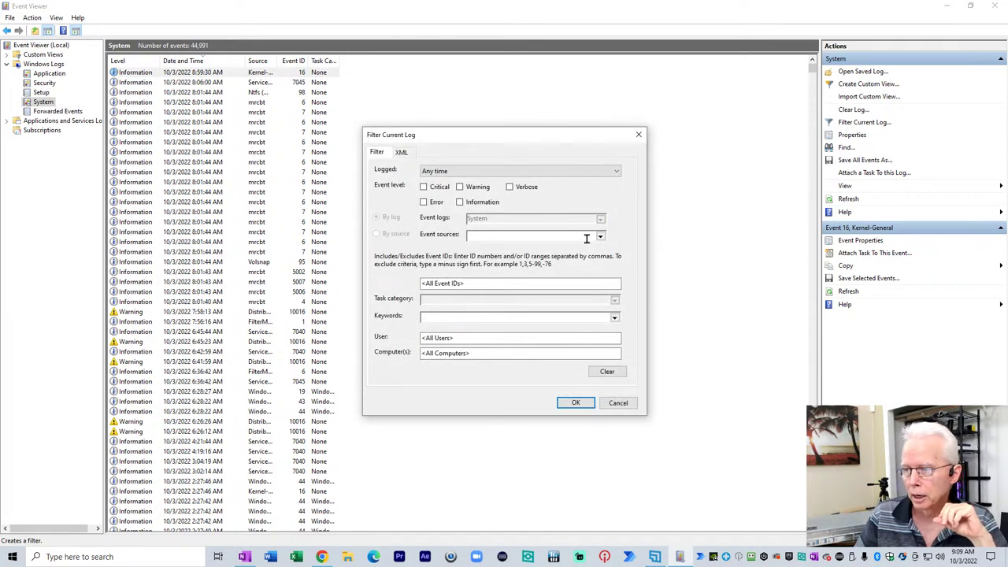
click(473, 284)
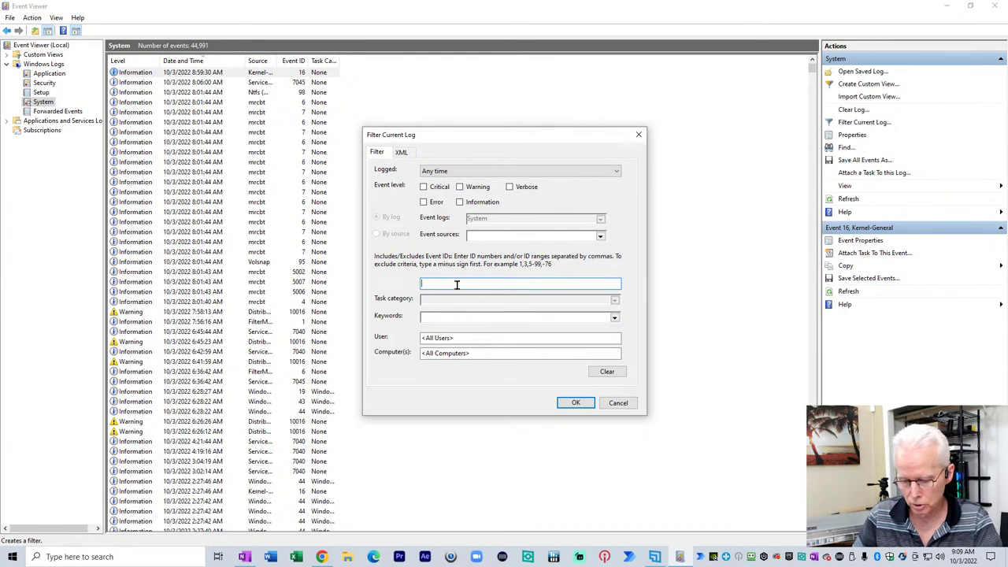
text(12,13,1001,6008)
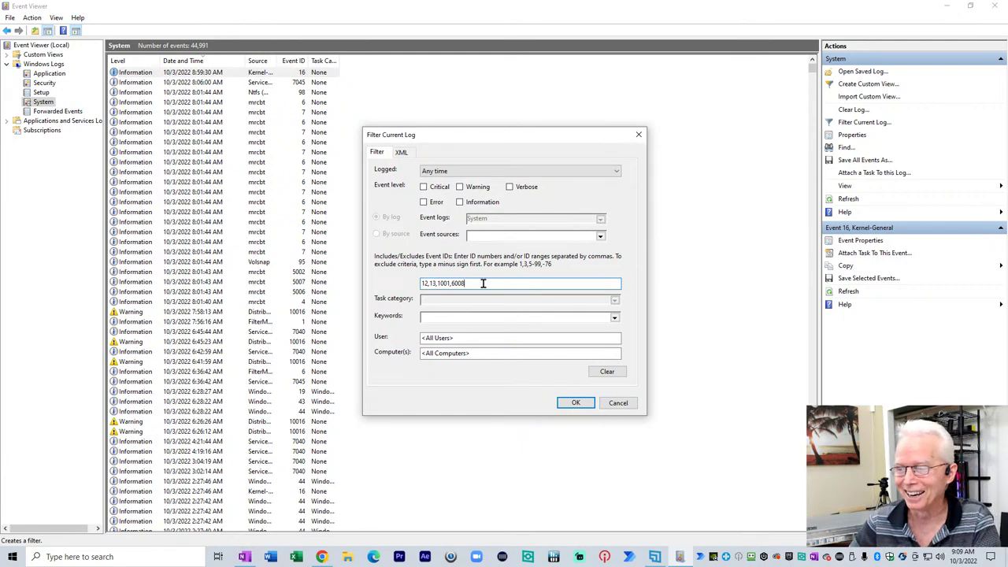
key(Return)
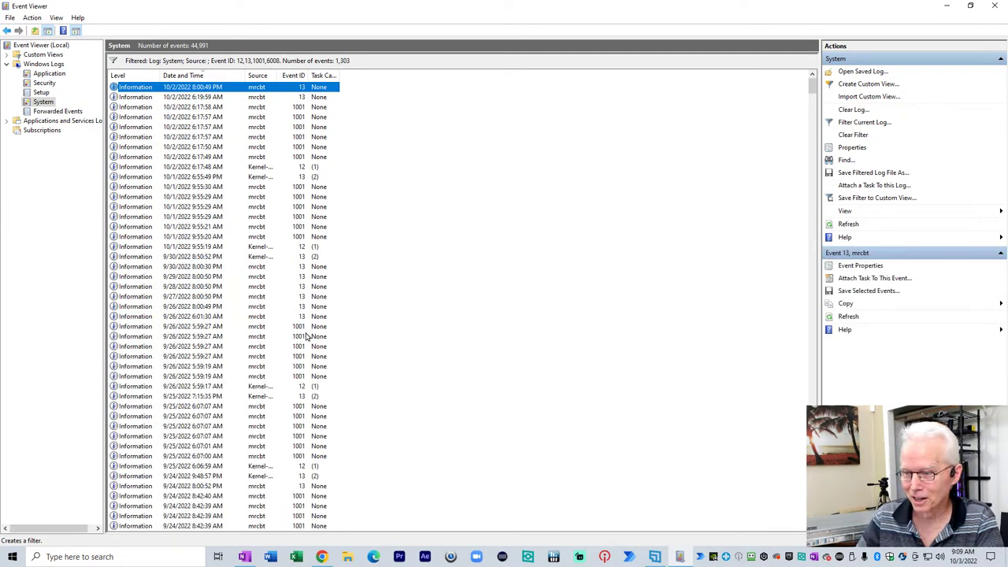
Step: Find the 8/29/2022 error with event ID 6008 in the filtered log, read the shutdown time in its properties, and close them
scroll(307, 337, down, 15)
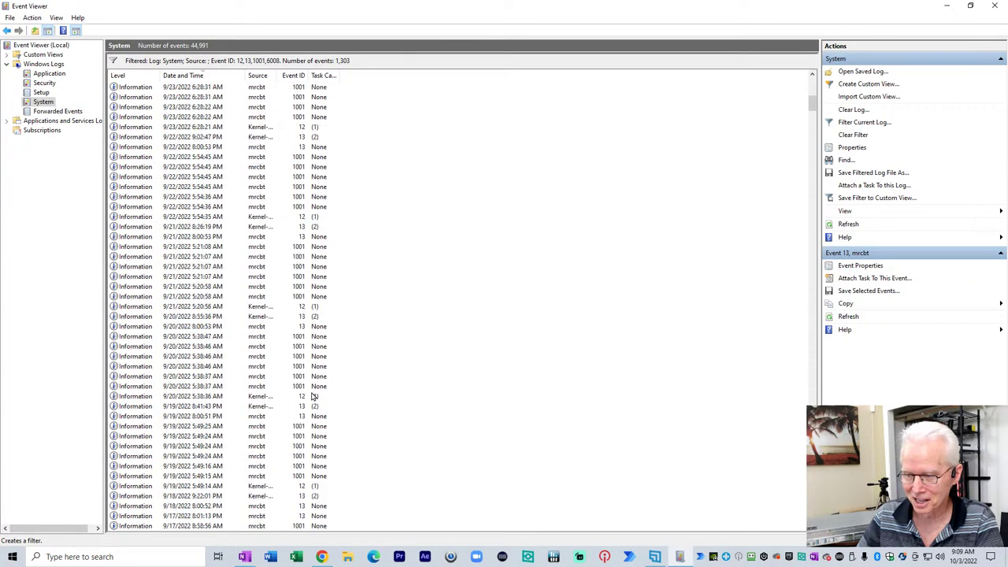
scroll(313, 398, down, 15)
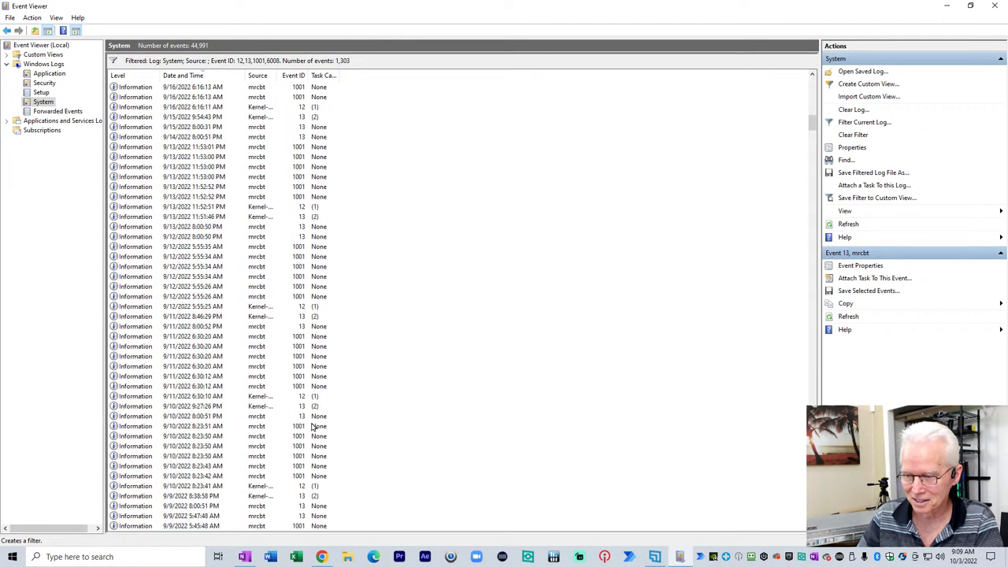
scroll(313, 425, down, 20)
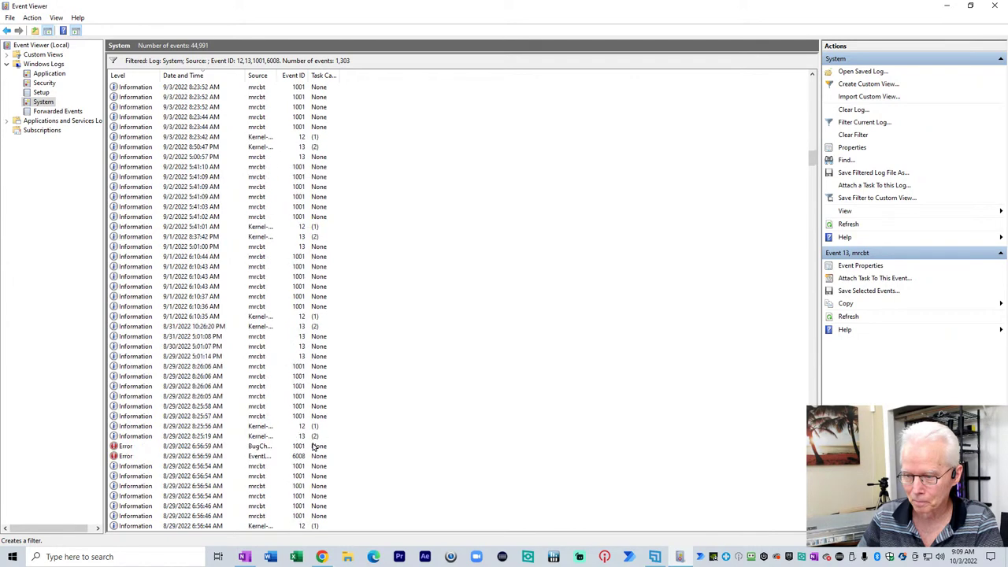
scroll(313, 446, down, 4)
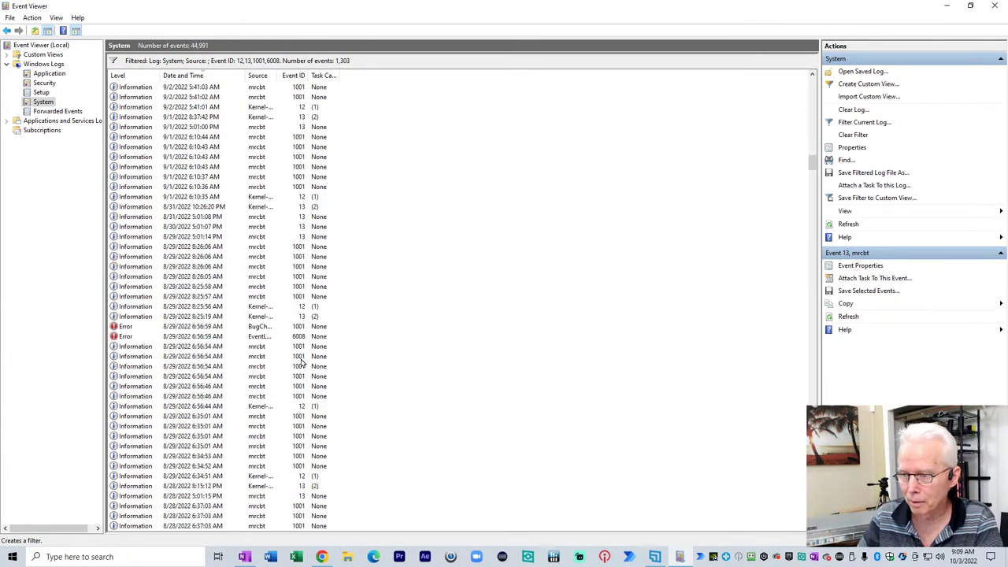
click(295, 338)
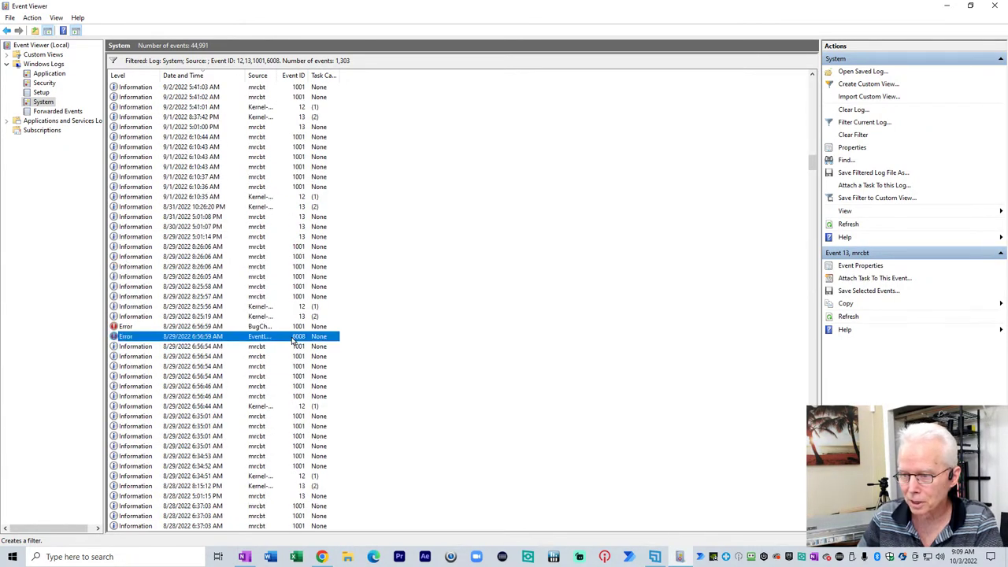
double_click(216, 340)
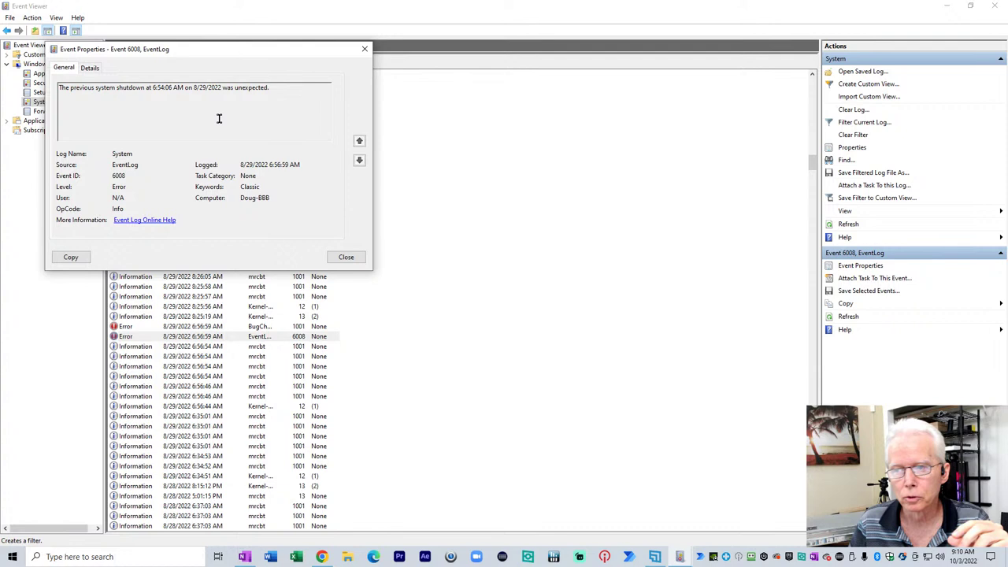
drag(147, 87, 183, 87)
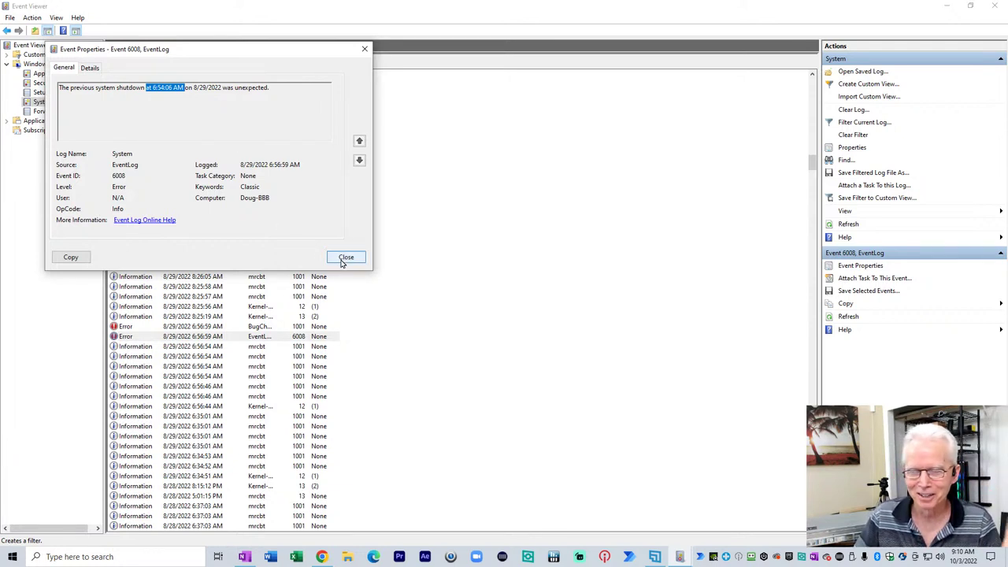
click(341, 260)
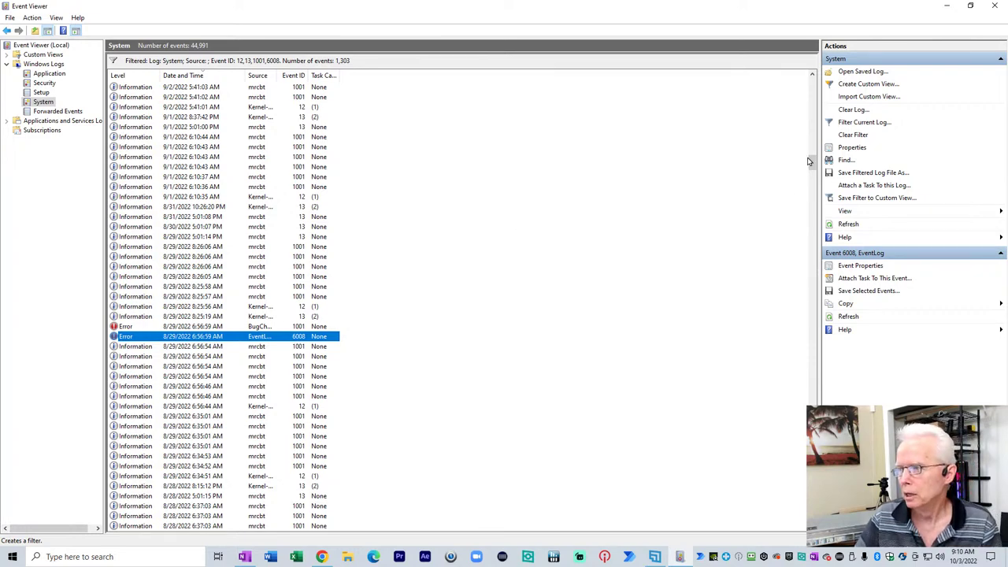
Step: Return to the newest filtered events and examine the description of the mrcbt event 13 logged 10/2/2022 8:00:49 PM
drag(809, 162, 811, 83)
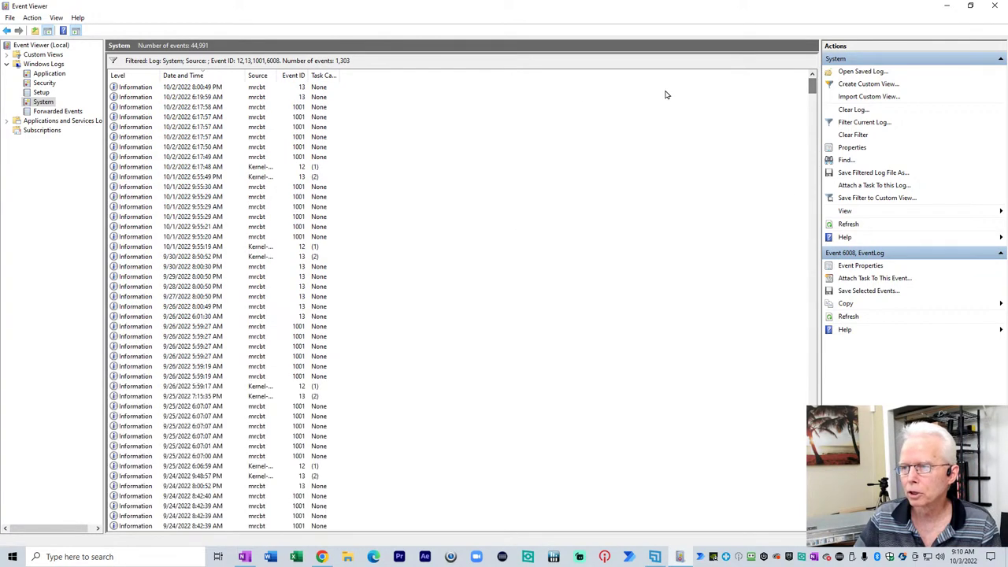
click(257, 92)
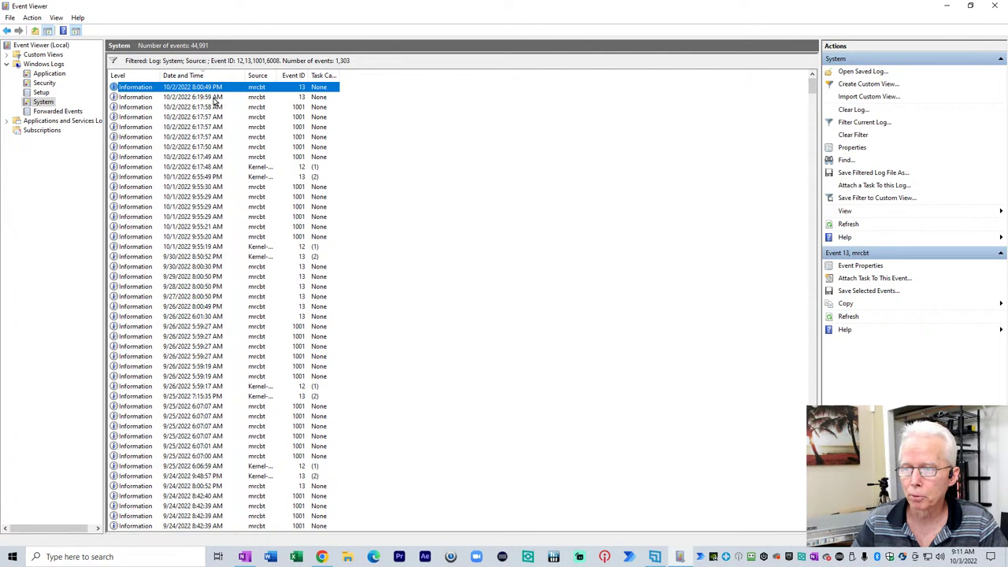
click(215, 101)
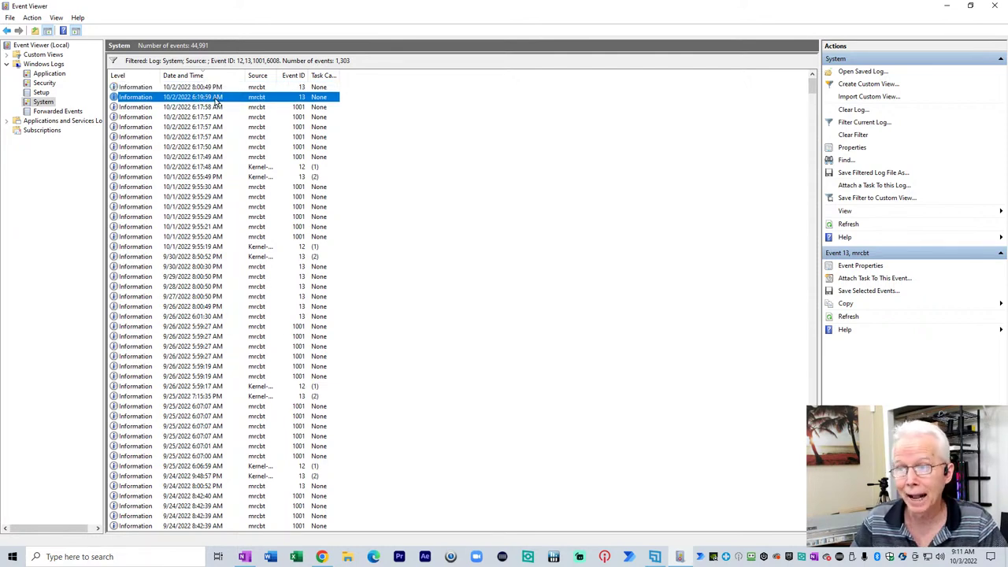
click(211, 89)
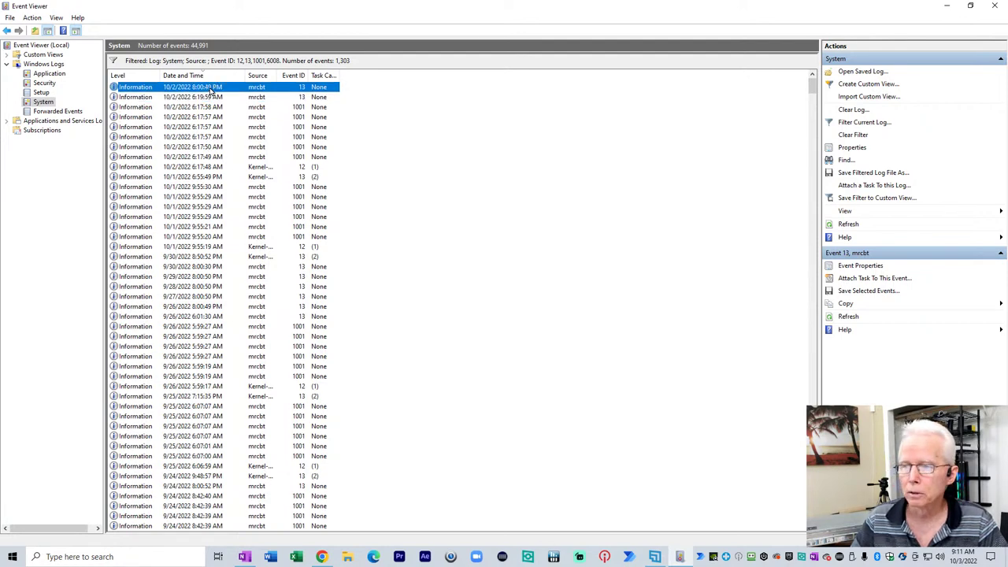
double_click(211, 88)
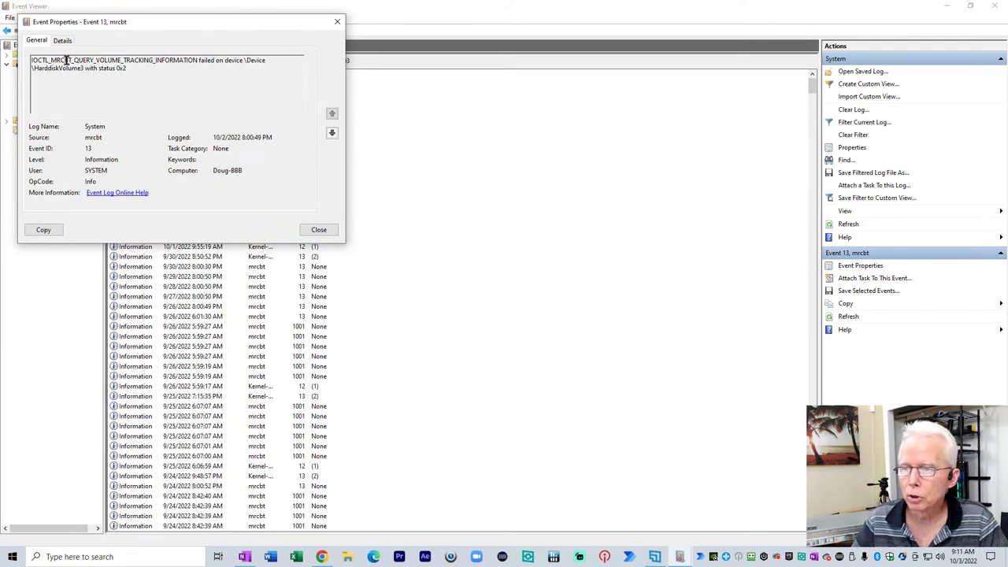
drag(68, 63, 226, 70)
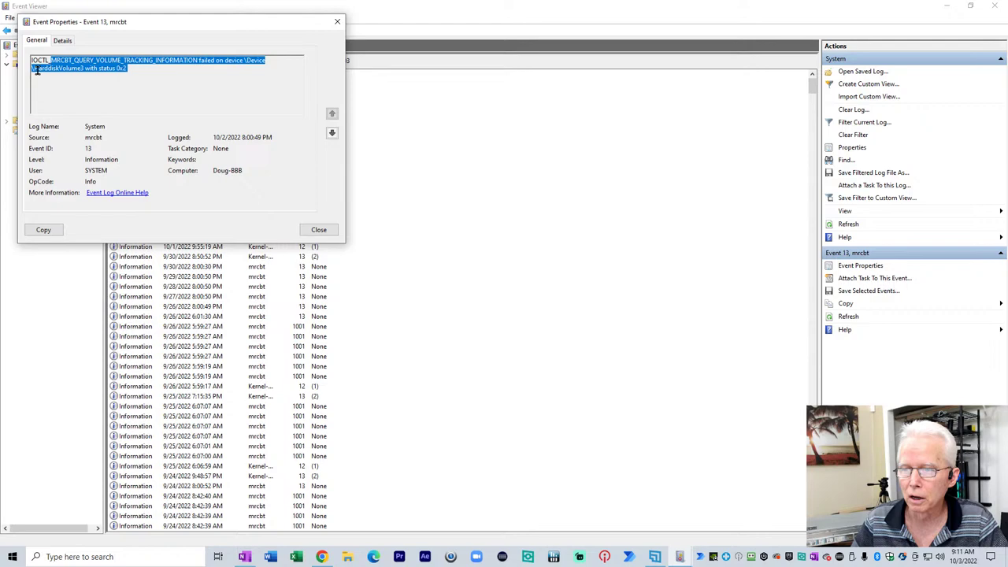
drag(33, 69, 116, 69)
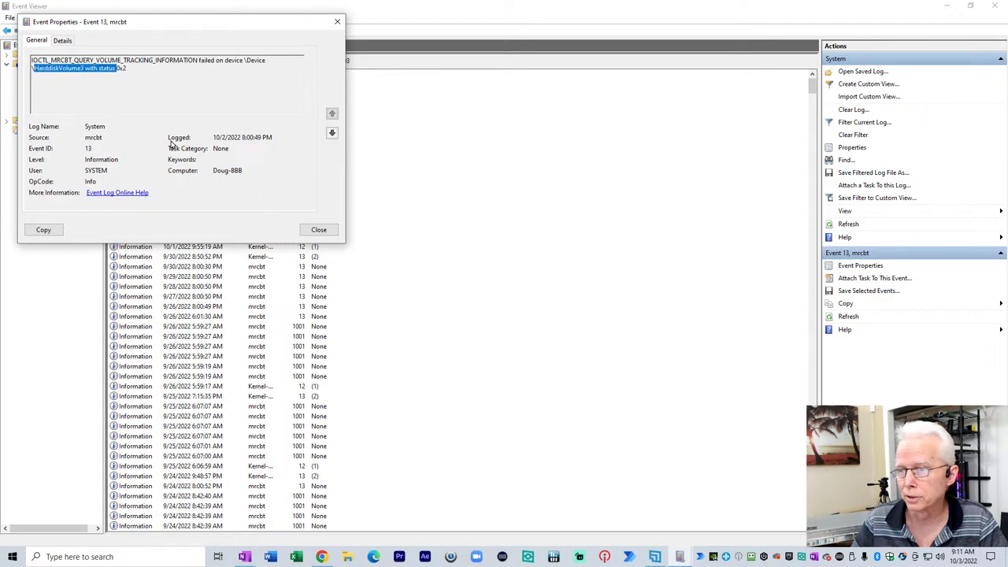
Step: Close the open event, then read the properties of the mrcbt event 13 logged 10/2/2022 6:19:59 AM and close them
click(319, 229)
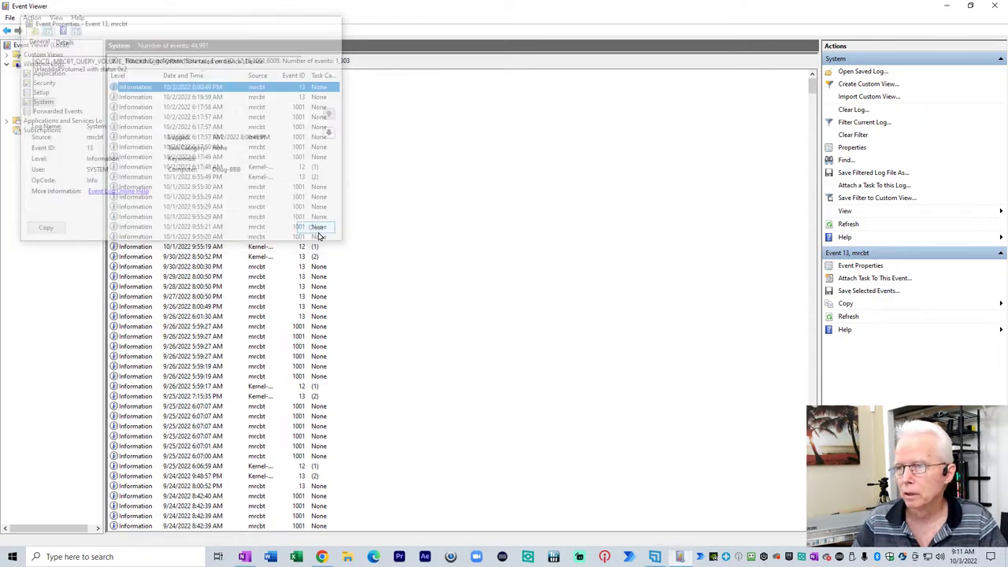
click(206, 99)
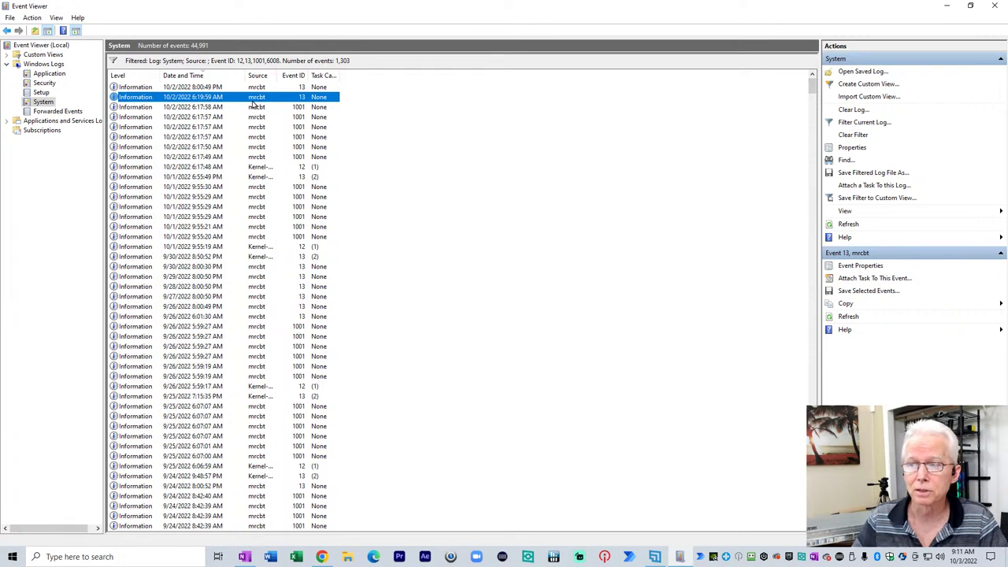
double_click(239, 103)
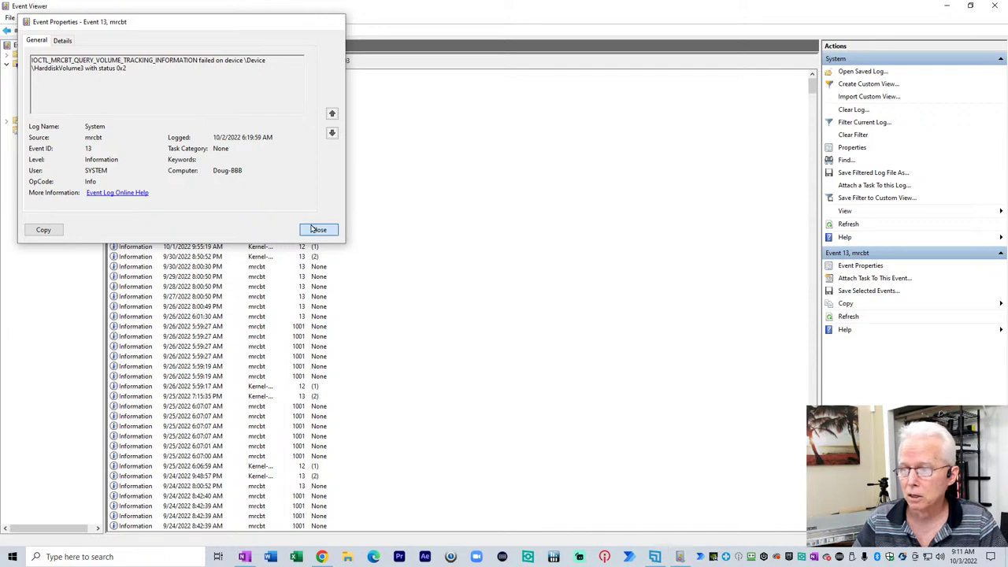
click(313, 226)
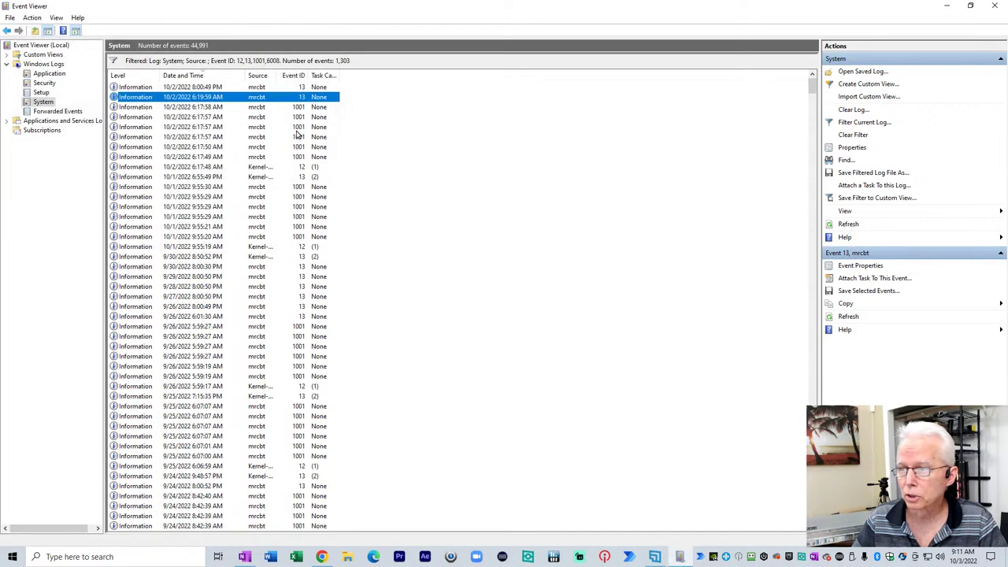
Step: Widen the Source column to show full names, and read the description of the Kernel-General event 13 logged 10/1/2022 6:55:49 PM
click(258, 179)
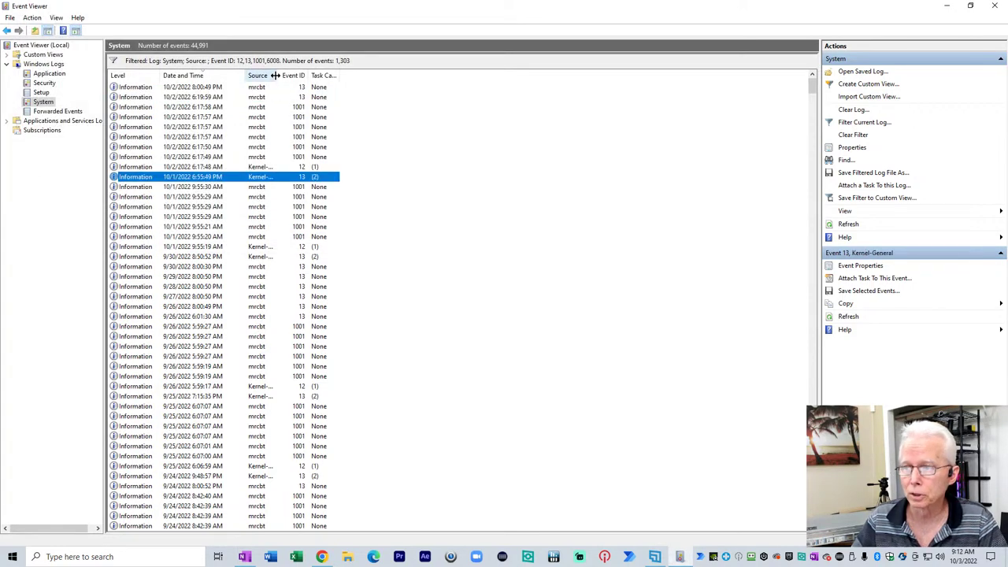
drag(278, 75, 303, 77)
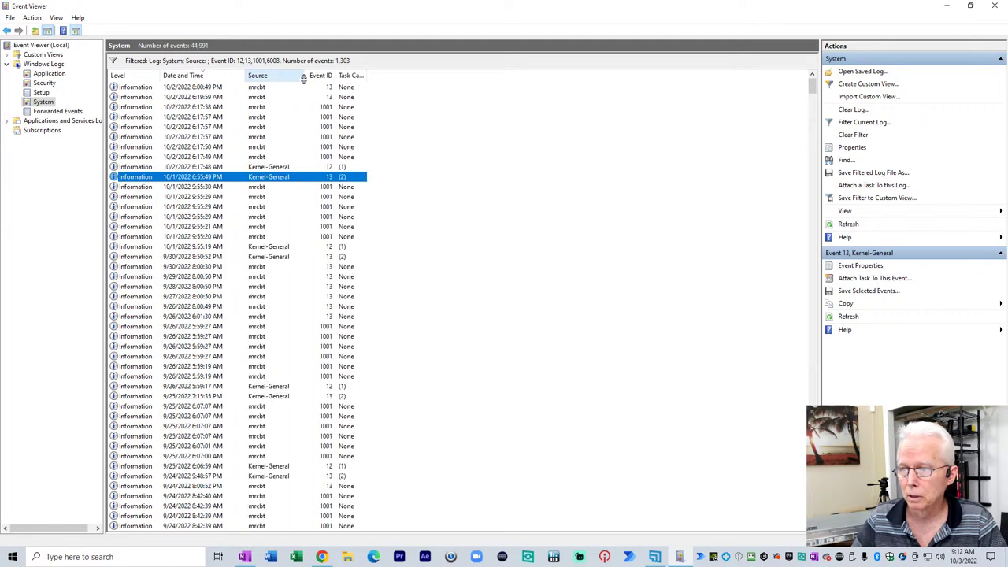
double_click(237, 178)
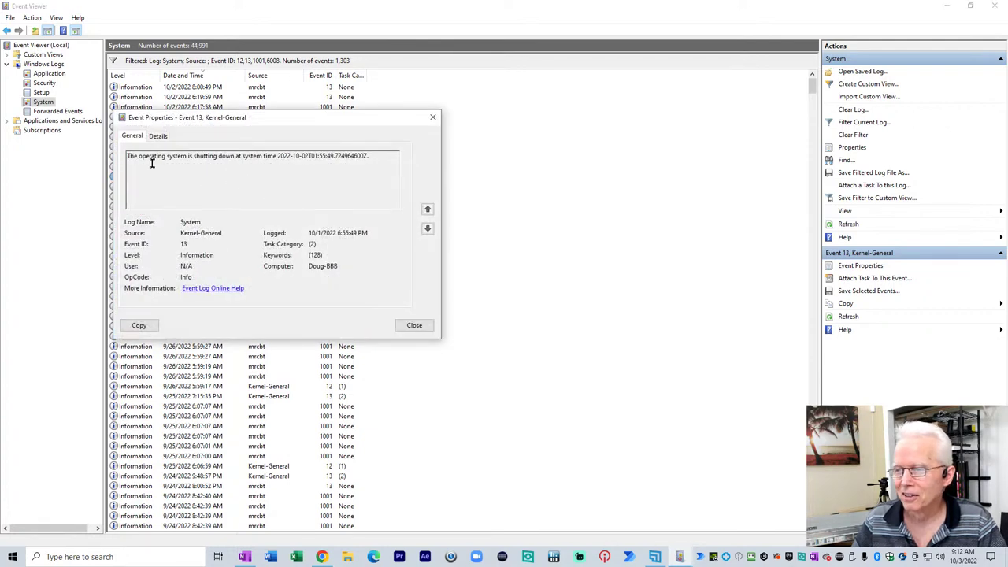
drag(140, 156, 372, 156)
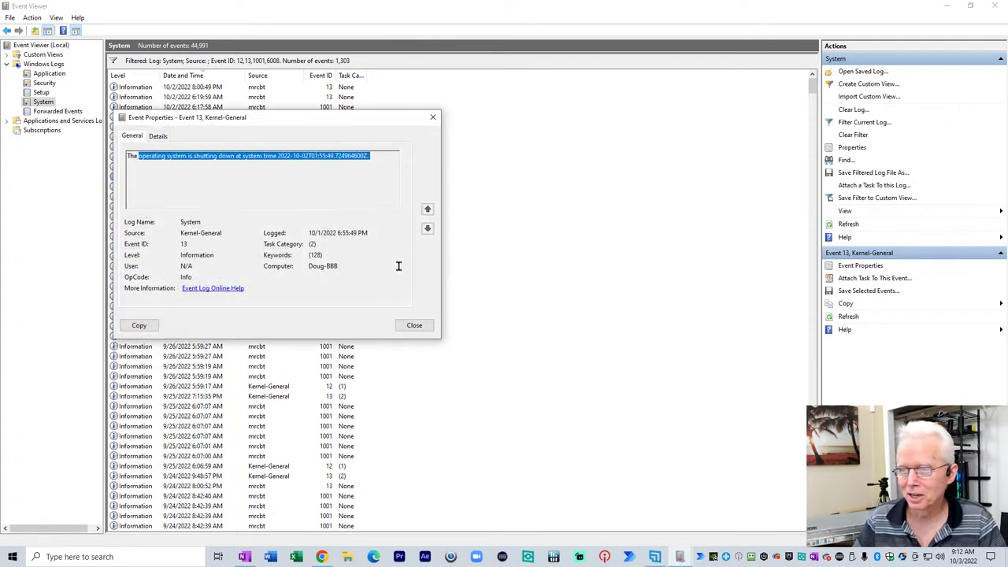
click(410, 327)
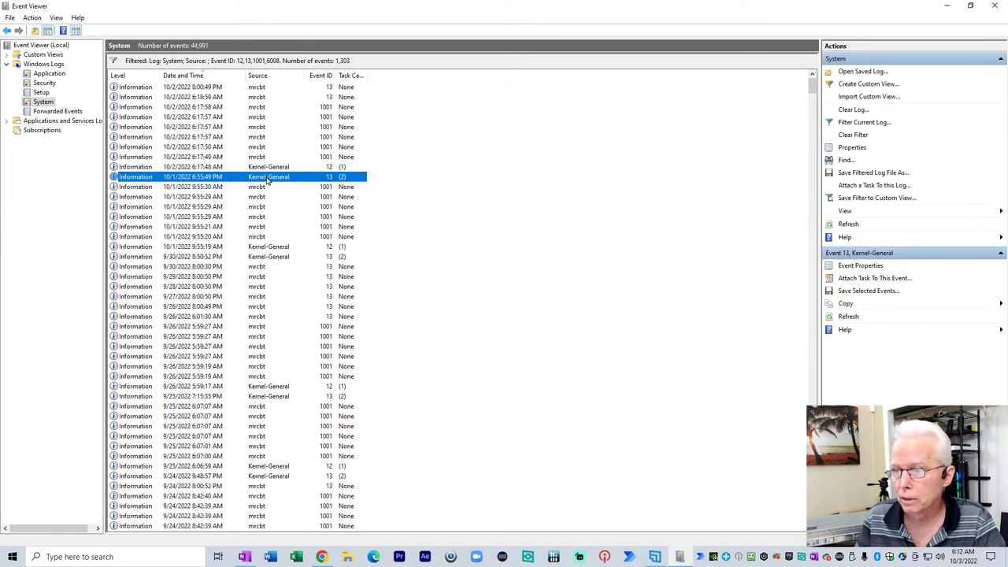
Step: Compare the newest Kernel-General events 12 and 13, and read the description of event 12 logged 10/2/2022 6:17:48 AM
click(268, 169)
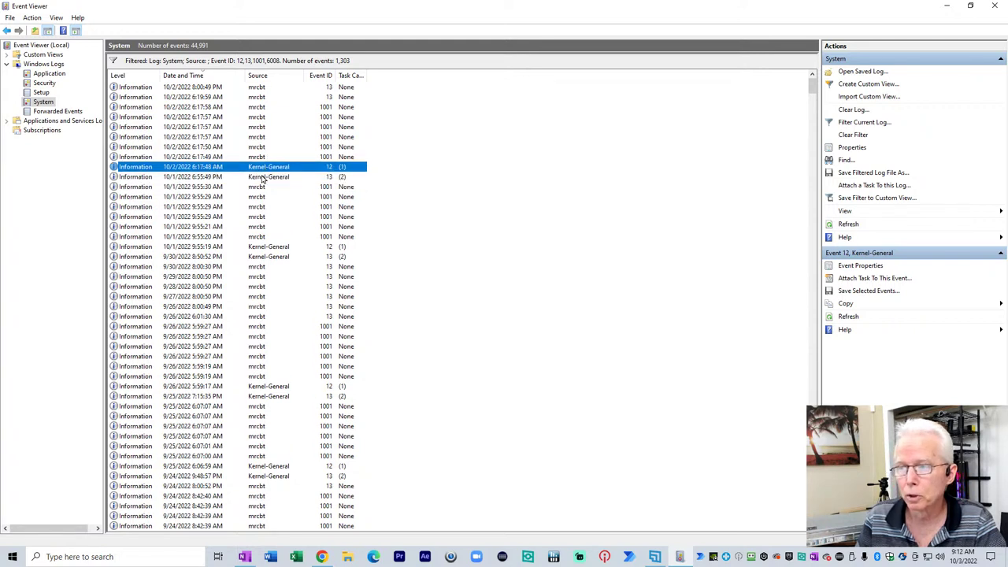
click(264, 178)
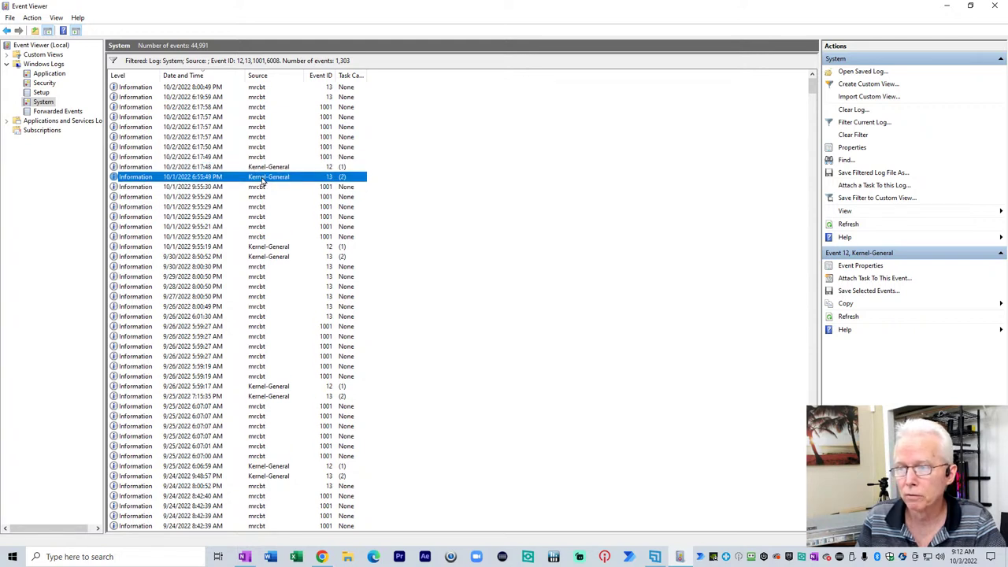
click(211, 168)
click(214, 179)
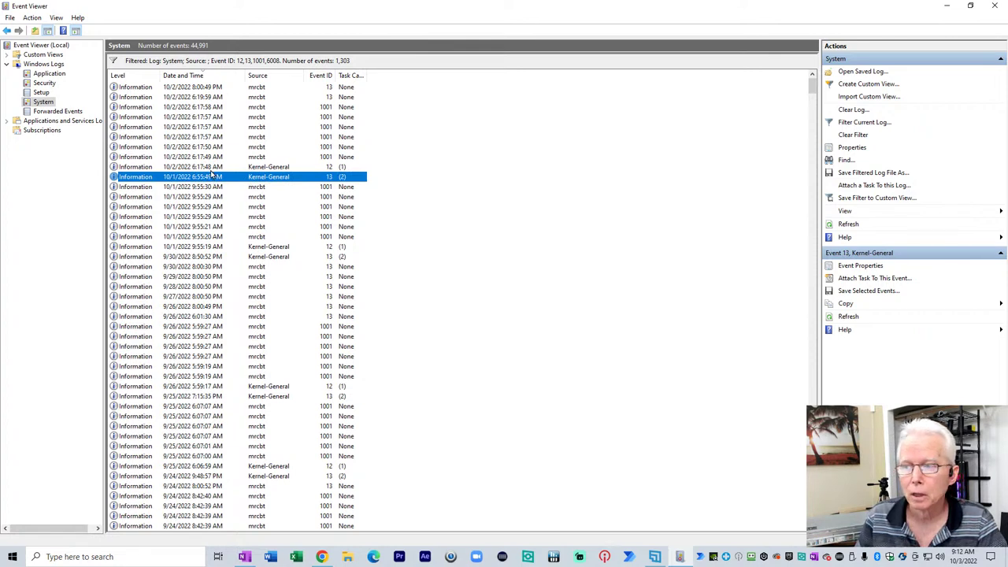
click(211, 168)
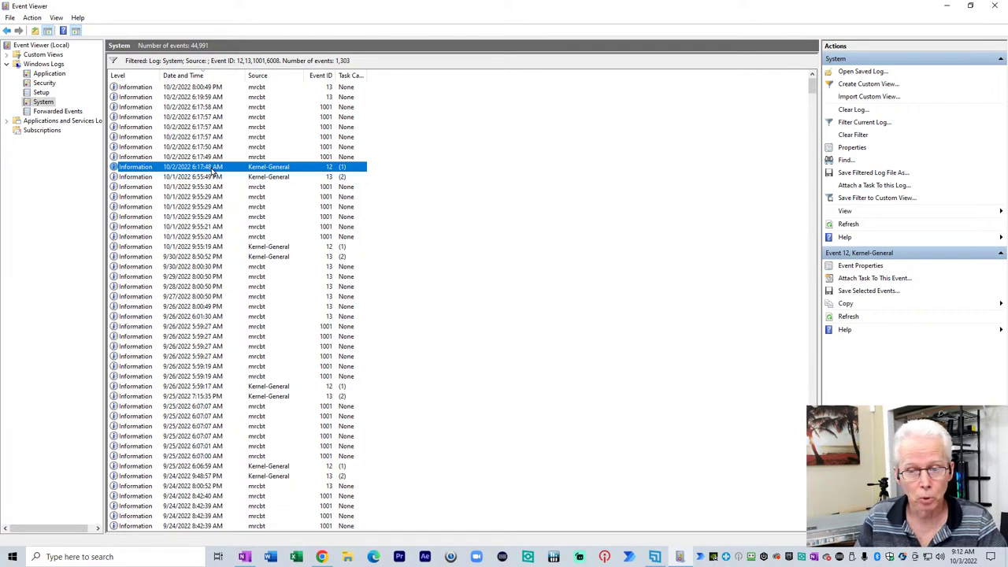
double_click(213, 172)
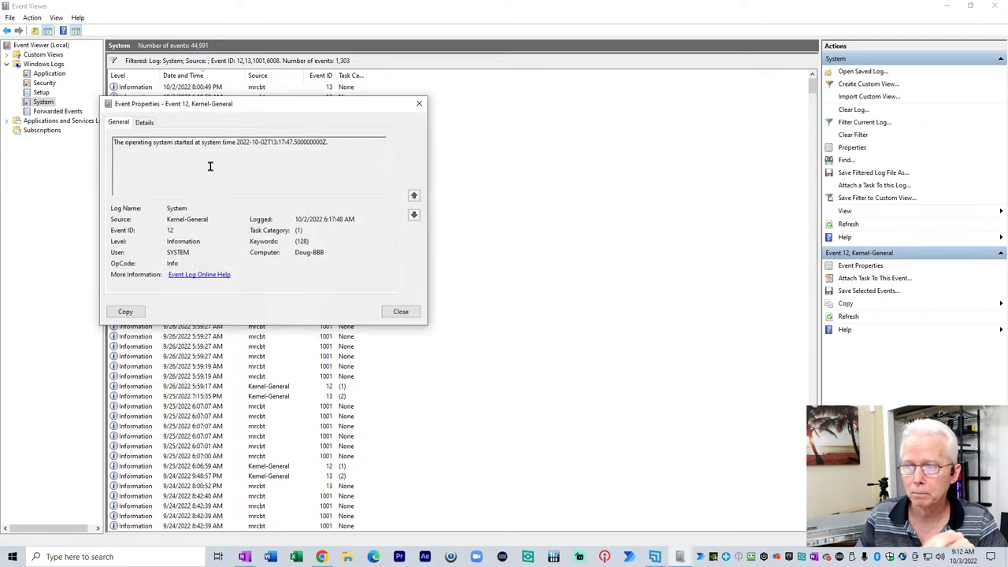
drag(124, 141, 349, 151)
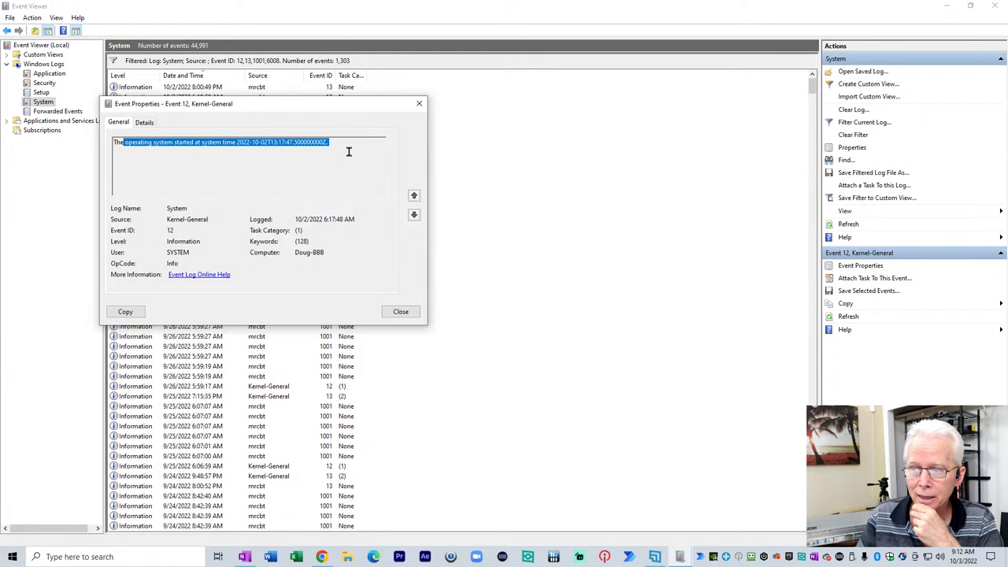
click(400, 315)
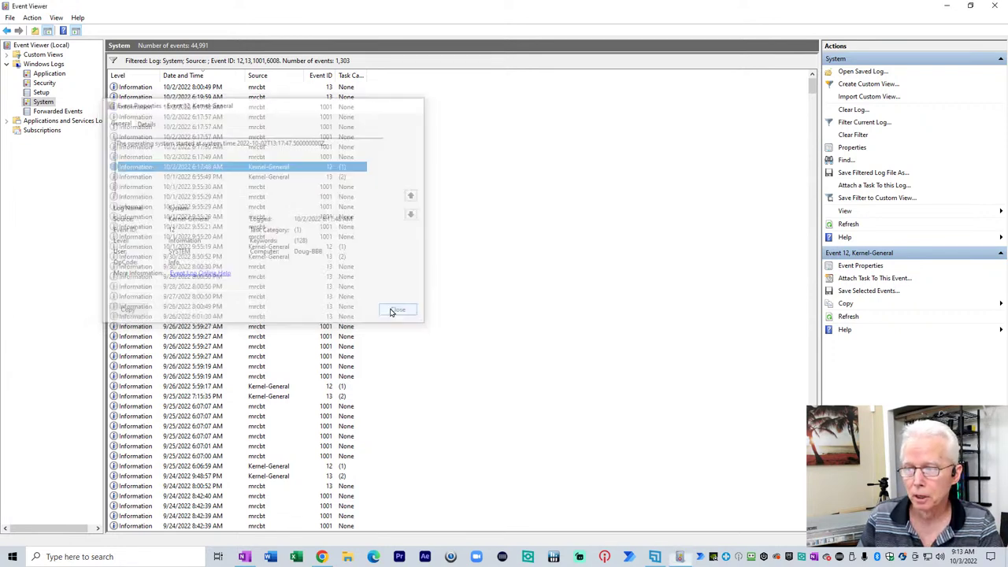
Step: Compare the times of the newest Kernel-General shutdown and startup events with the two newest mrcbt event 13 entries
click(308, 179)
click(305, 168)
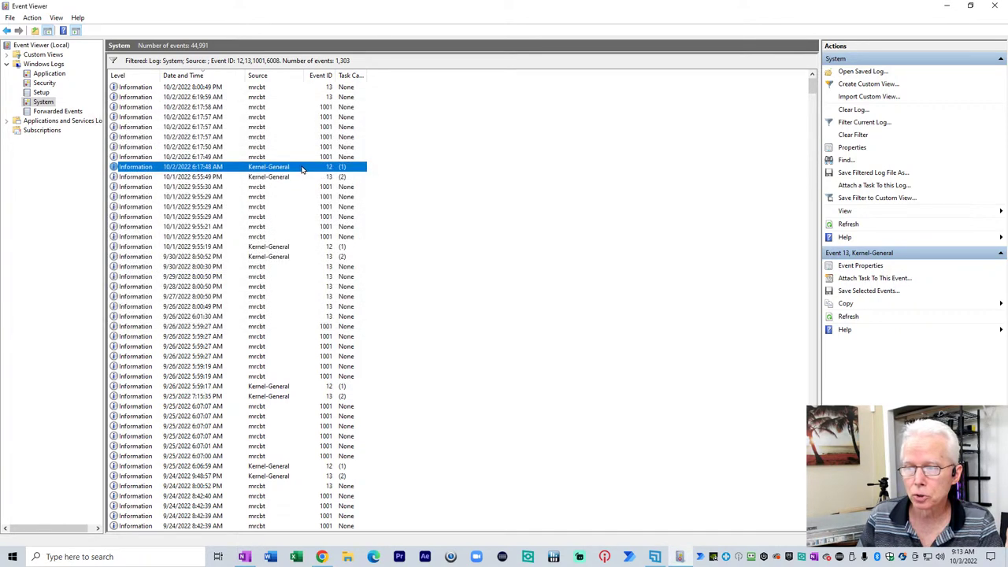
click(290, 180)
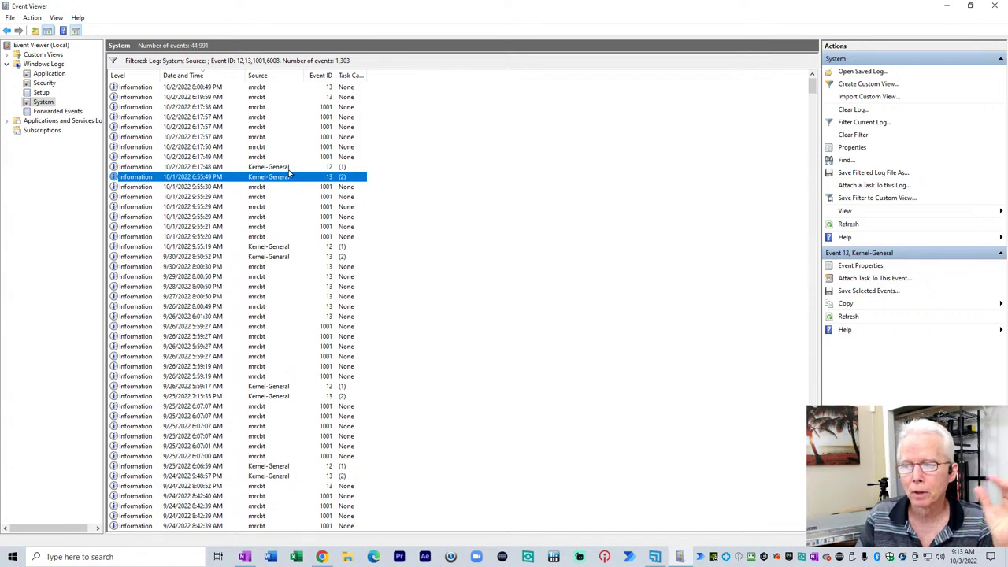
click(289, 169)
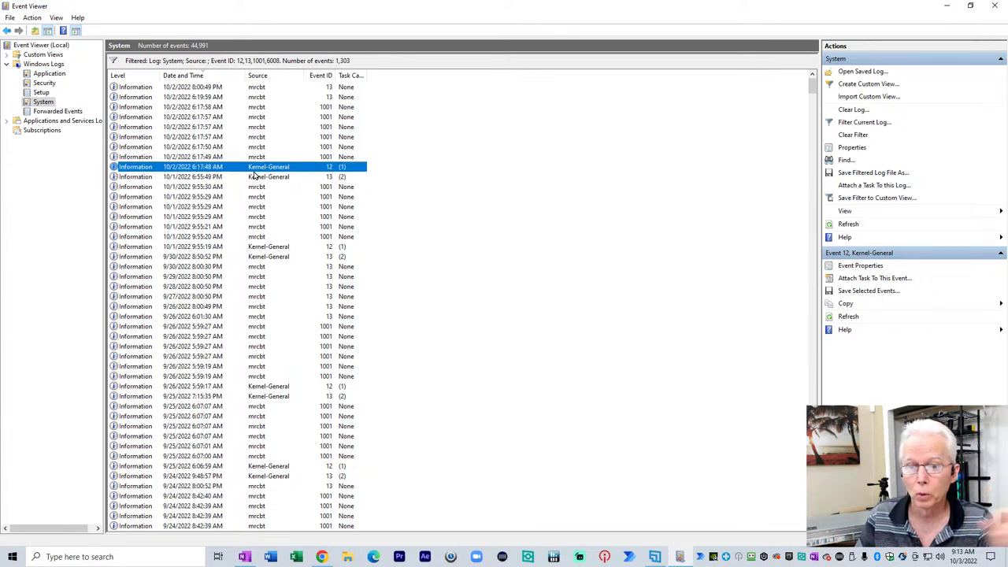
click(271, 88)
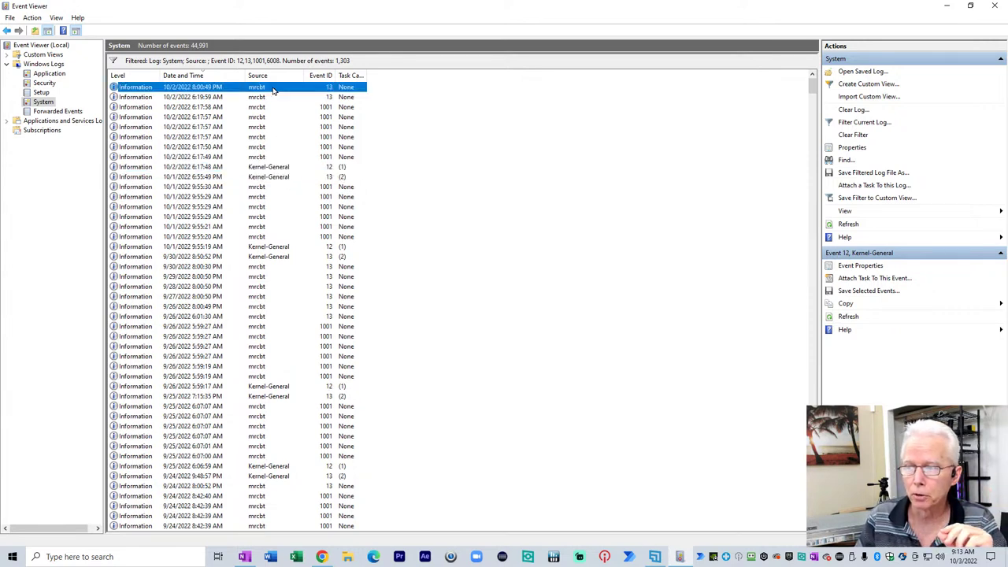
click(302, 98)
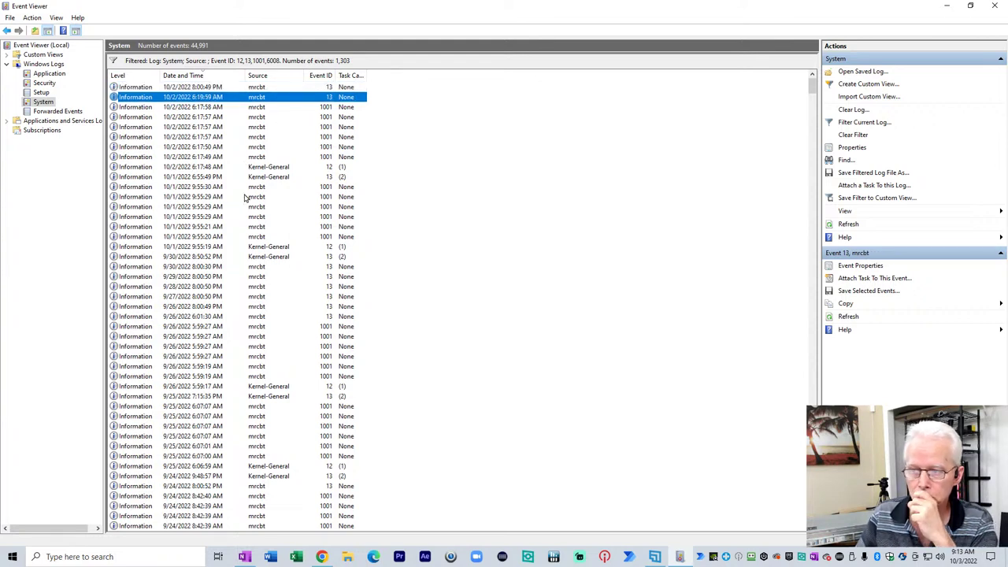
Step: Examine the earlier Kernel-General event 12 and 13 pairs from 10/1/2022 back to 9/24/2022
click(271, 247)
click(271, 256)
click(272, 249)
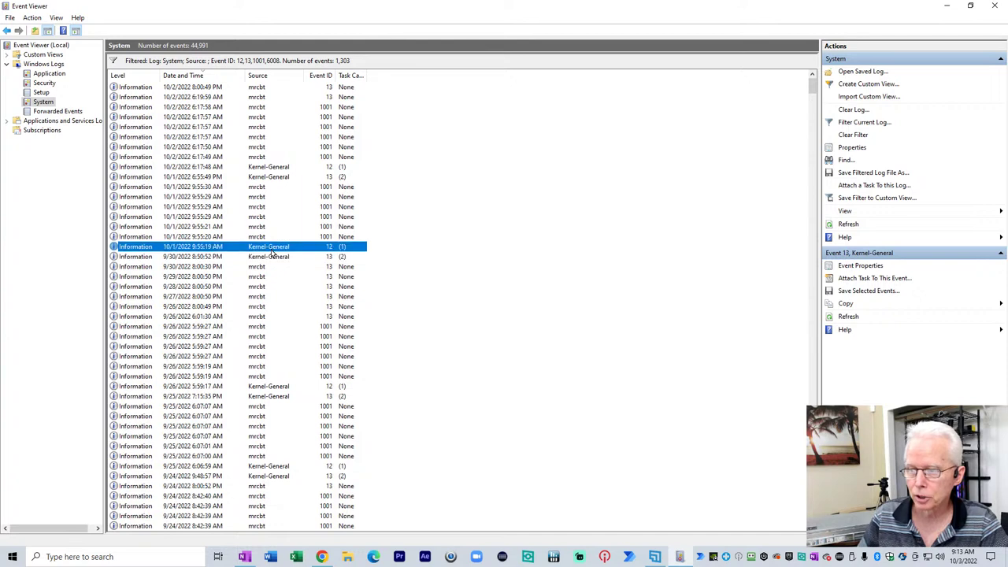
click(271, 396)
click(271, 387)
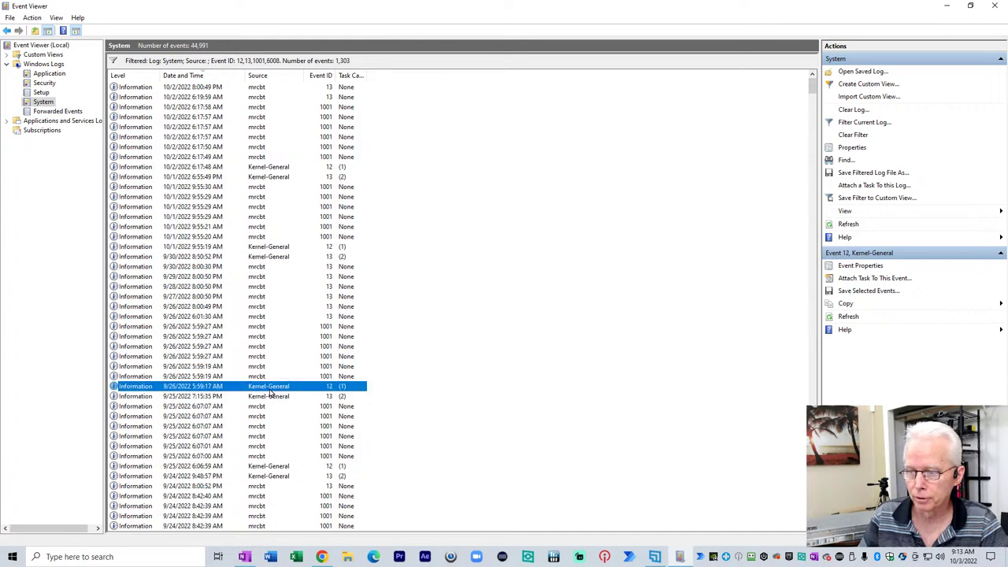
click(267, 476)
click(266, 468)
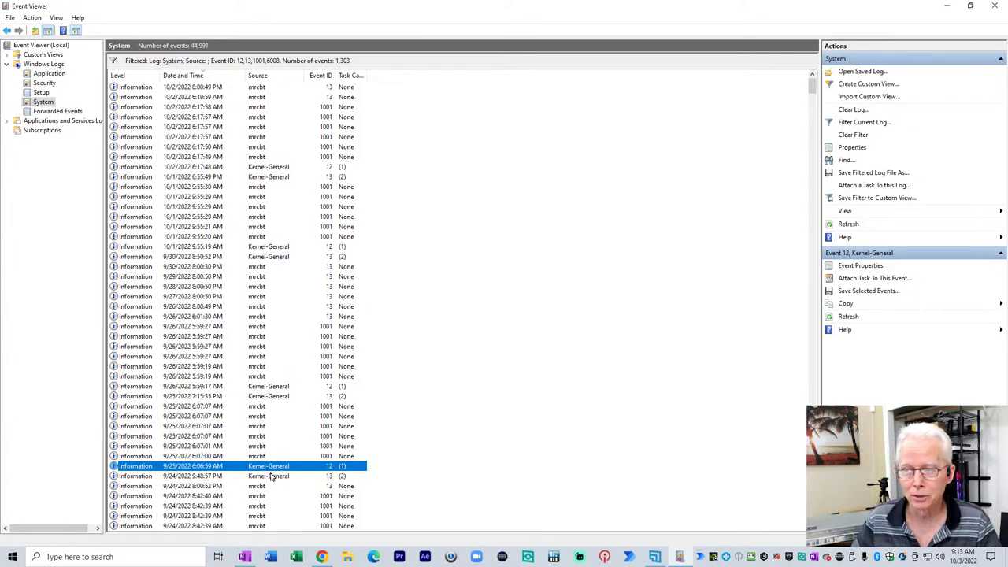
Step: Examine the groups of mrcbt entries between the Kernel-General events, from 10/2/2022 back to 9/25/2022
click(280, 109)
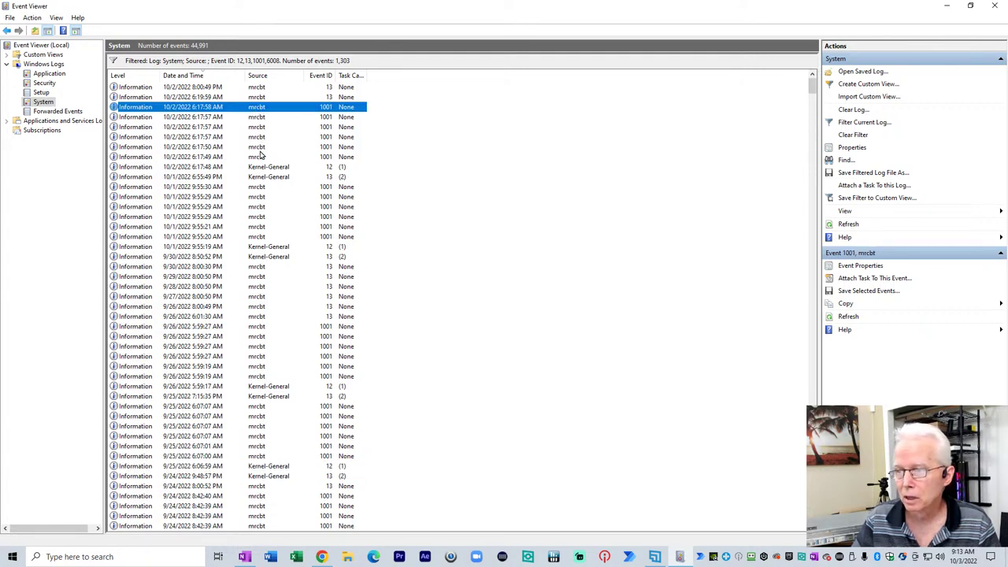
click(262, 158)
click(259, 187)
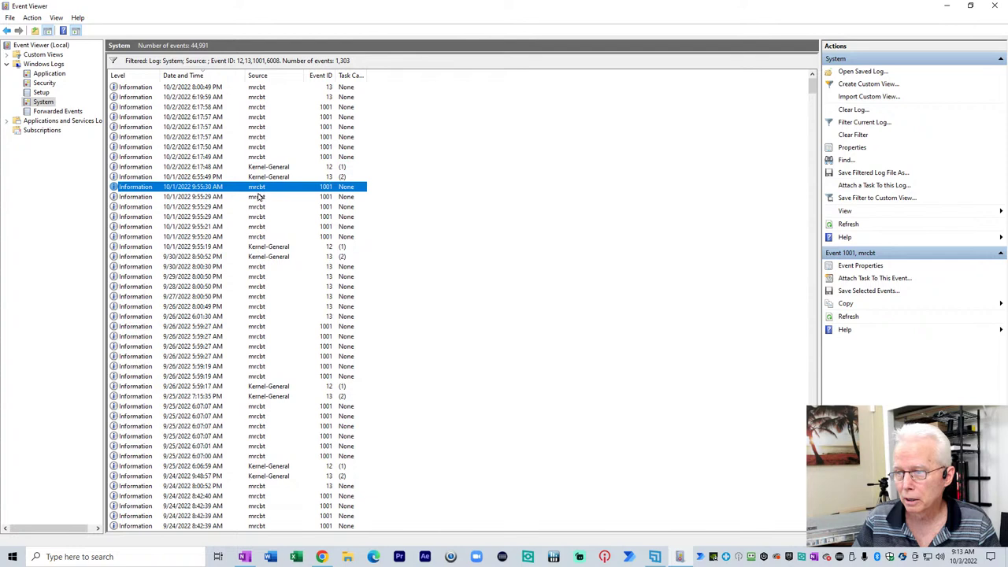
click(259, 237)
click(257, 268)
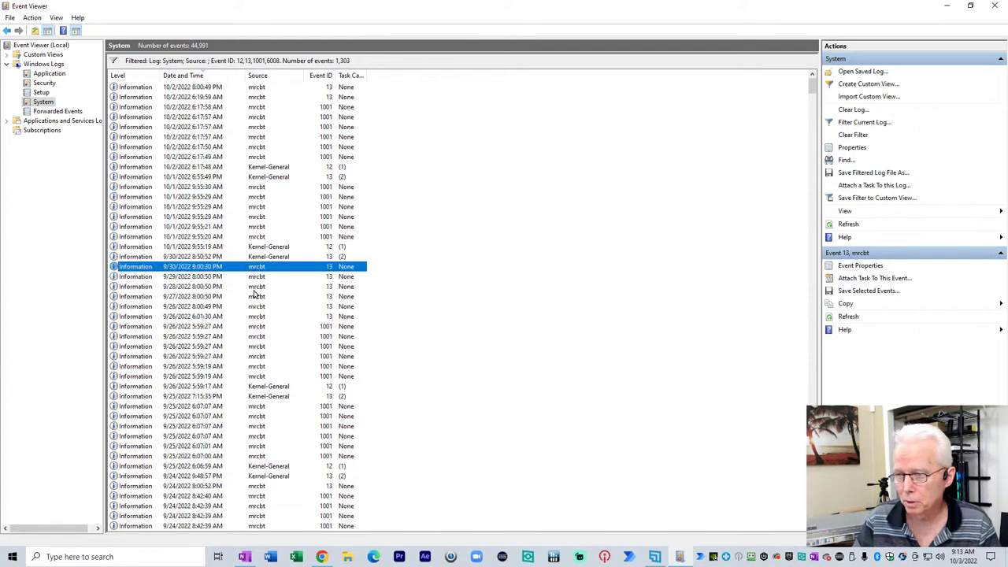
click(256, 307)
click(256, 317)
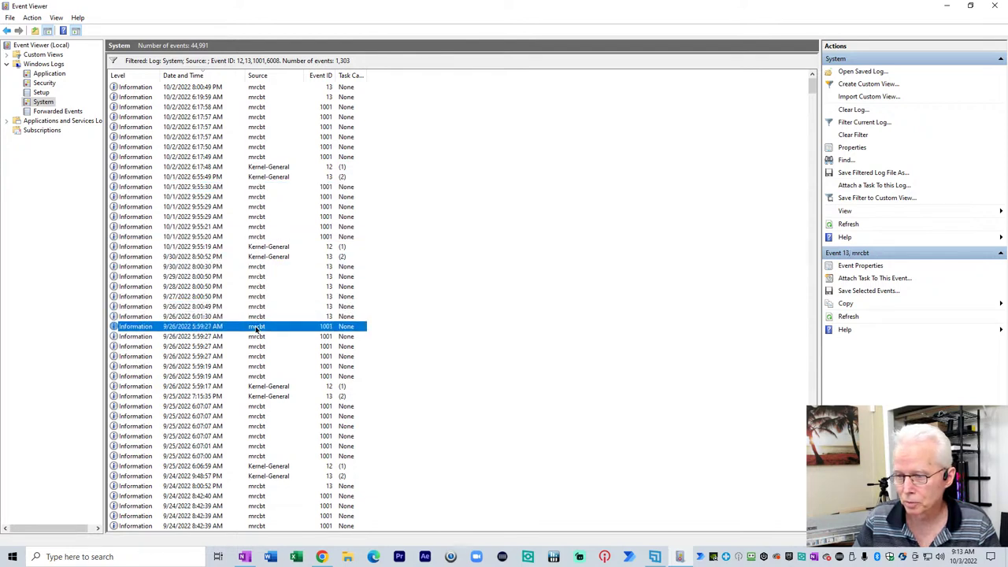
click(257, 366)
click(258, 406)
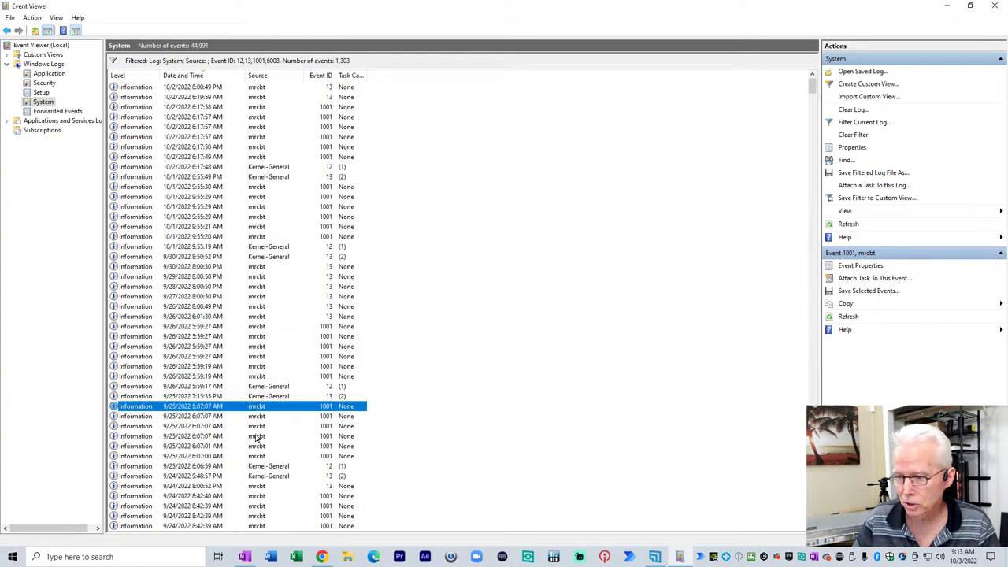
click(258, 457)
scroll(260, 488, down, 2)
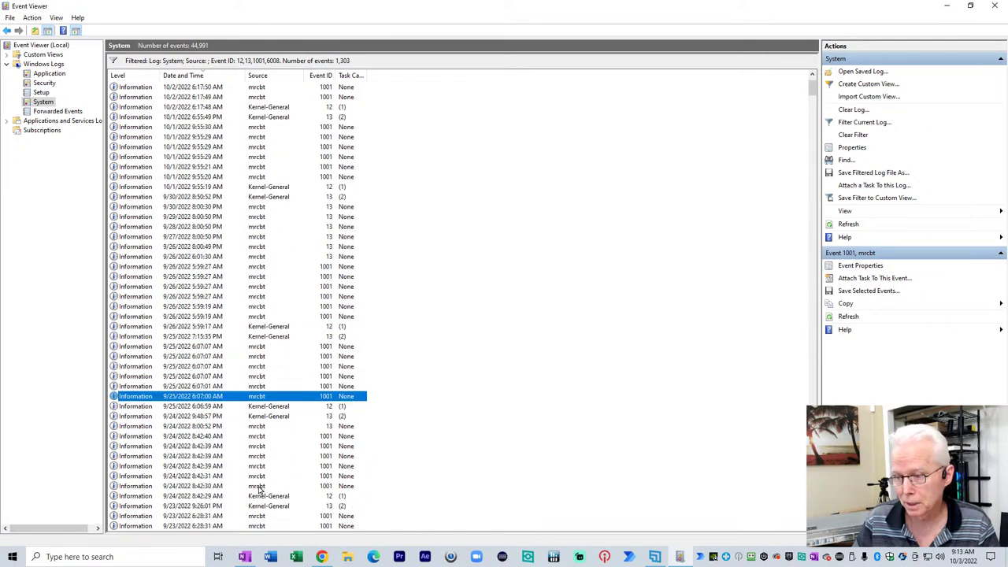
scroll(260, 490, up, 2)
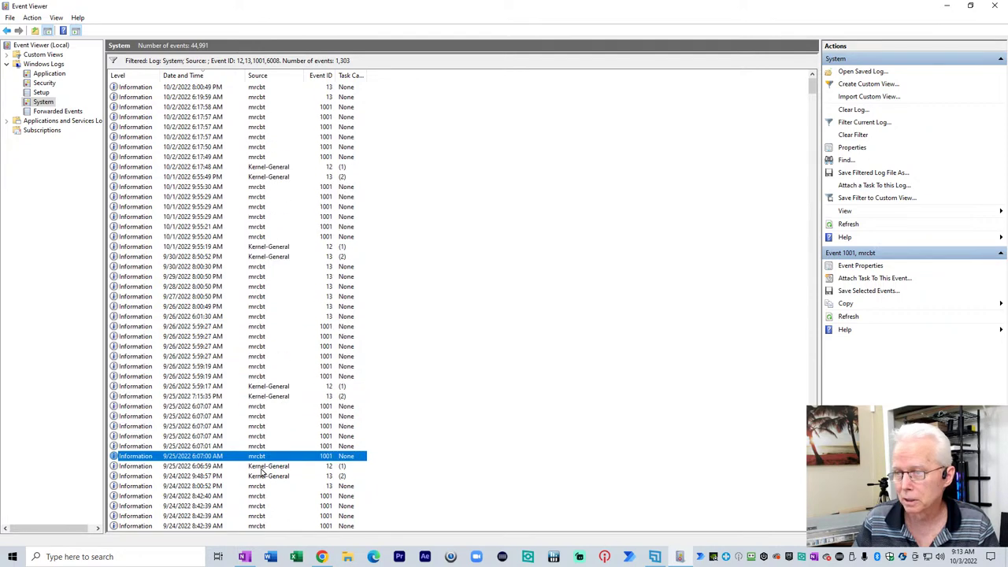
Step: Read the description of the mrcbt event 1001 logged 10/2/2022 6:17:58 AM and close its properties
double_click(264, 108)
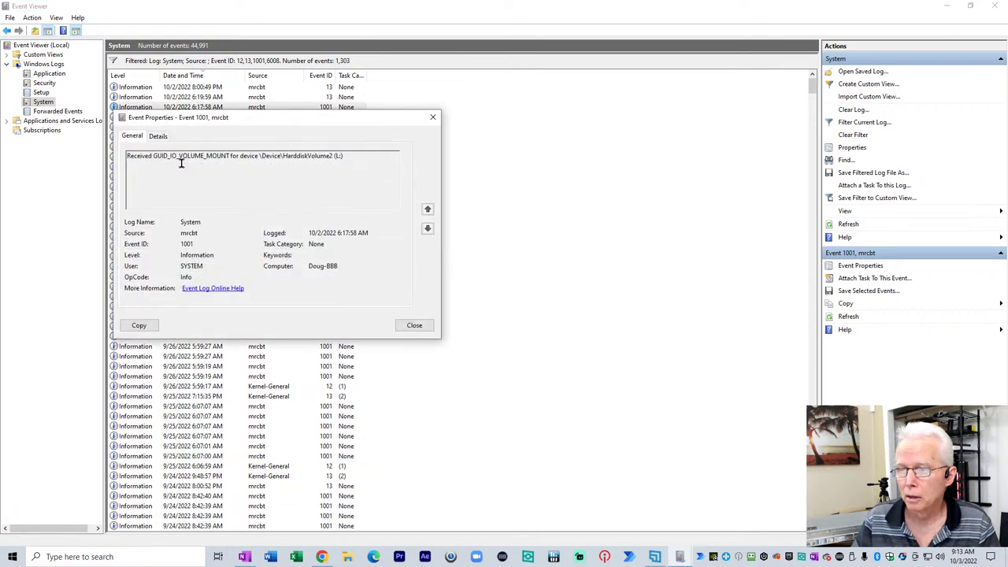
drag(136, 155, 343, 156)
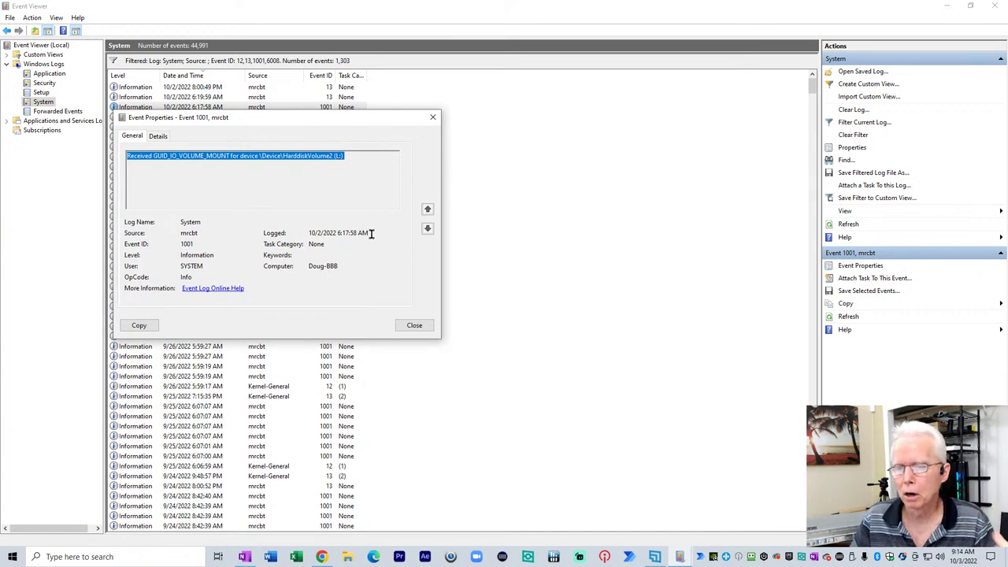
click(426, 330)
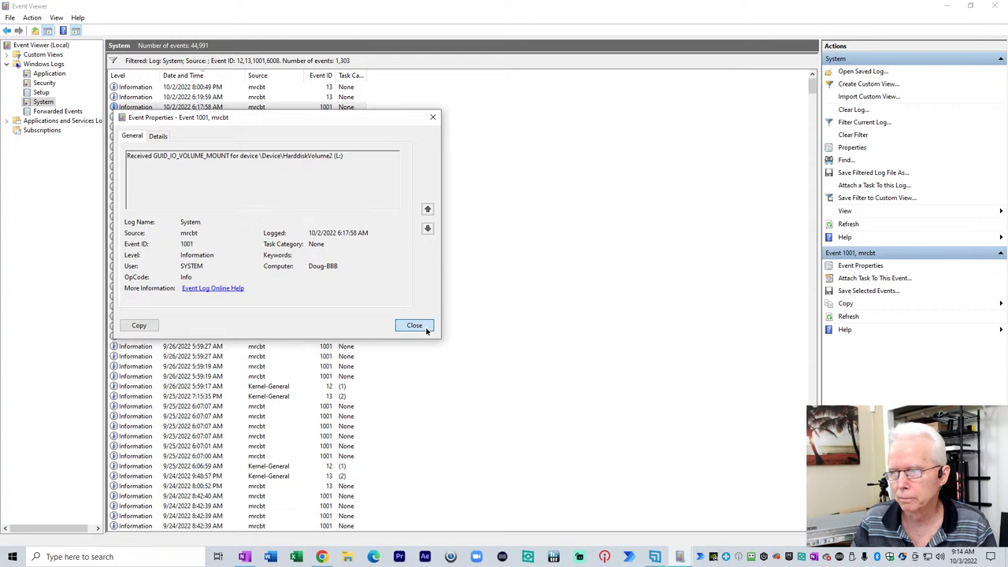
click(426, 330)
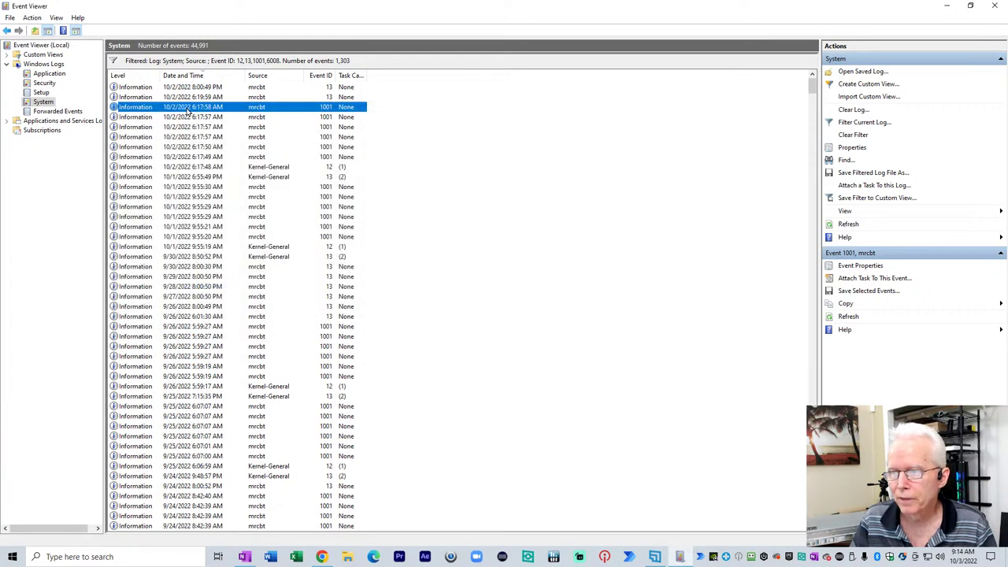
Step: Go through the mrcbt event 1001 entries of 10/2/2022 and read the description of the one logged 6:17:49 AM
key(Up)
key(Down)
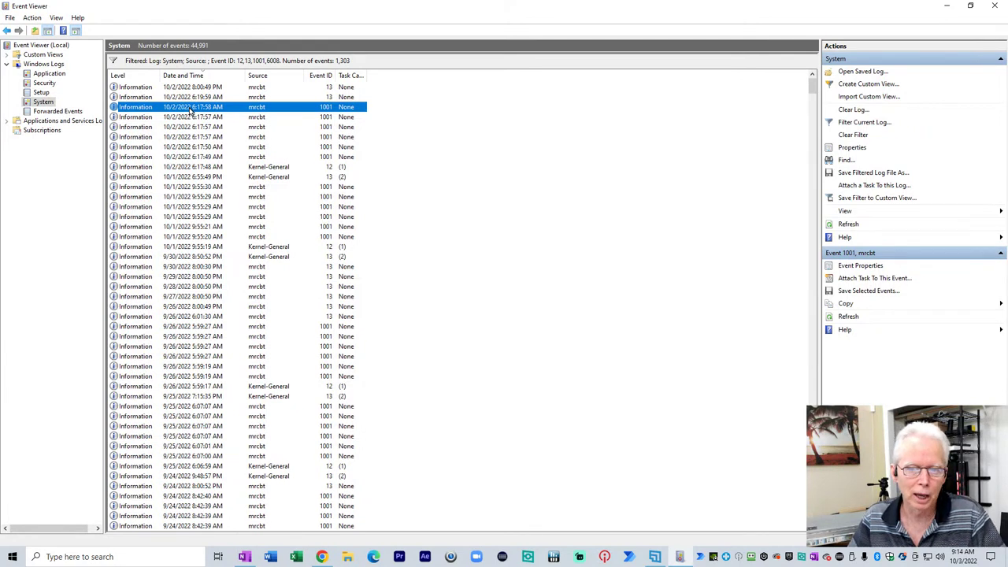
key(Down)
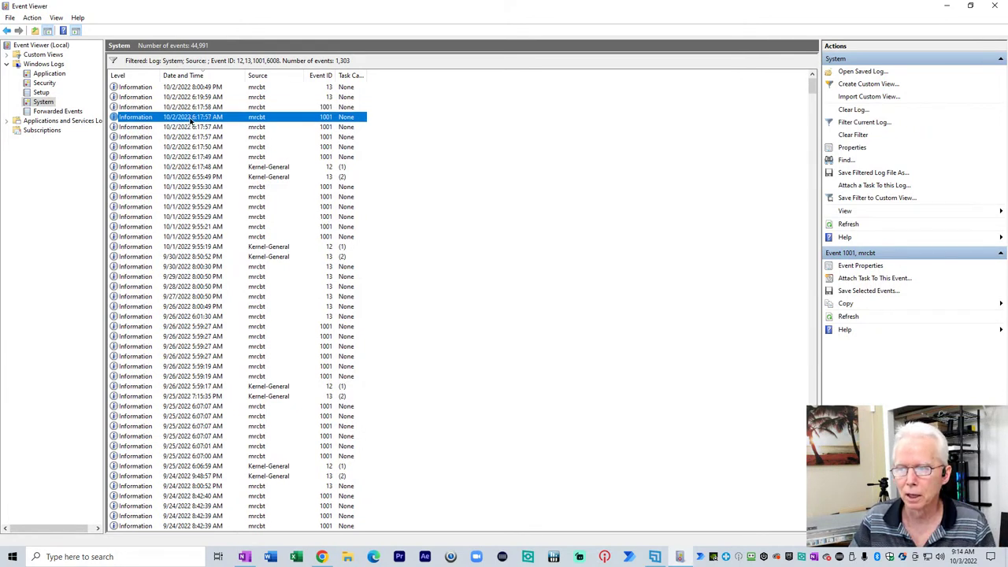
key(Down)
key(Down)
key(Down)
key(Down)
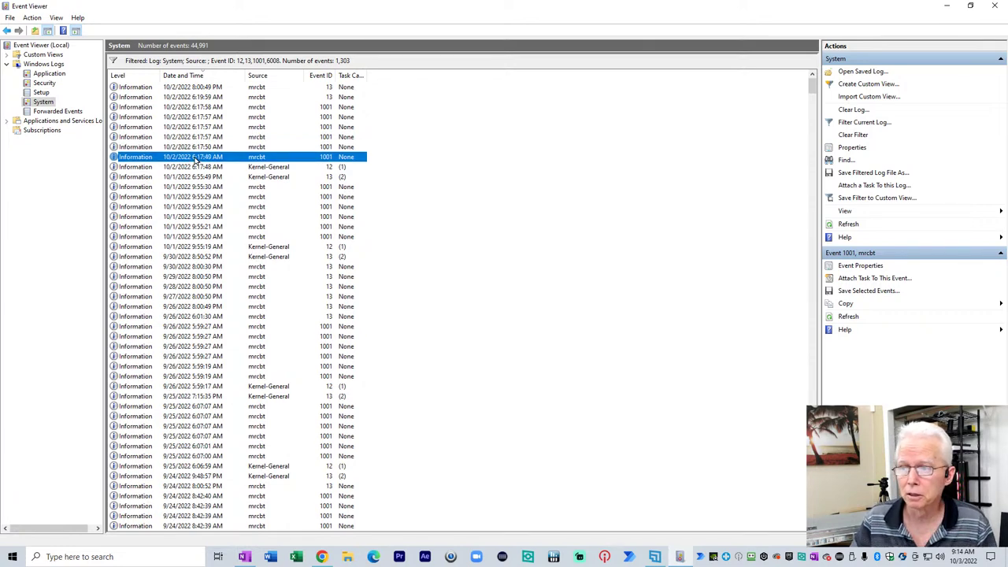
double_click(195, 160)
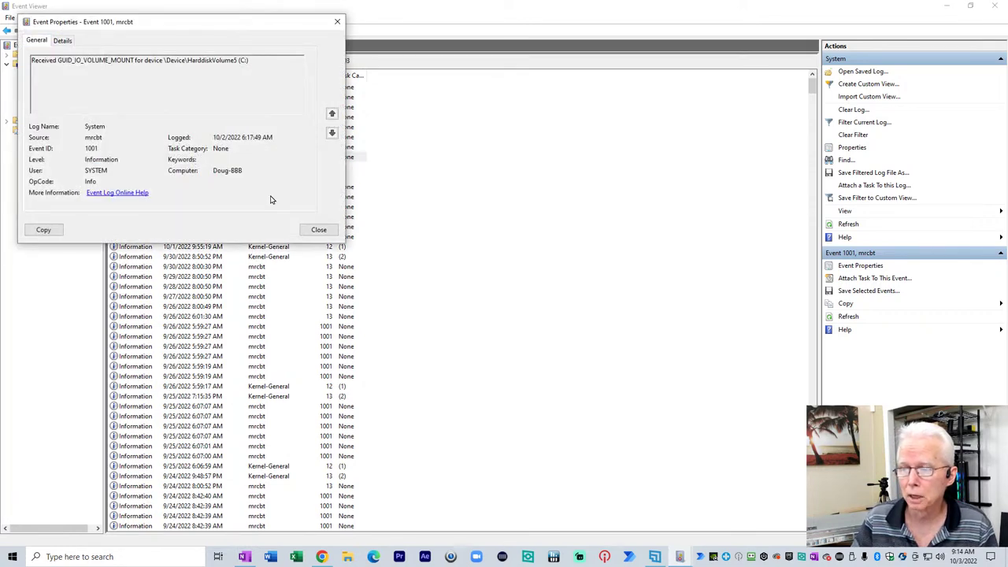
click(318, 229)
Step: Find the EventLog error 6008 logged 9/7/2022 1:43:56 PM, read its shutdown description and close its properties
scroll(287, 323, down, 4)
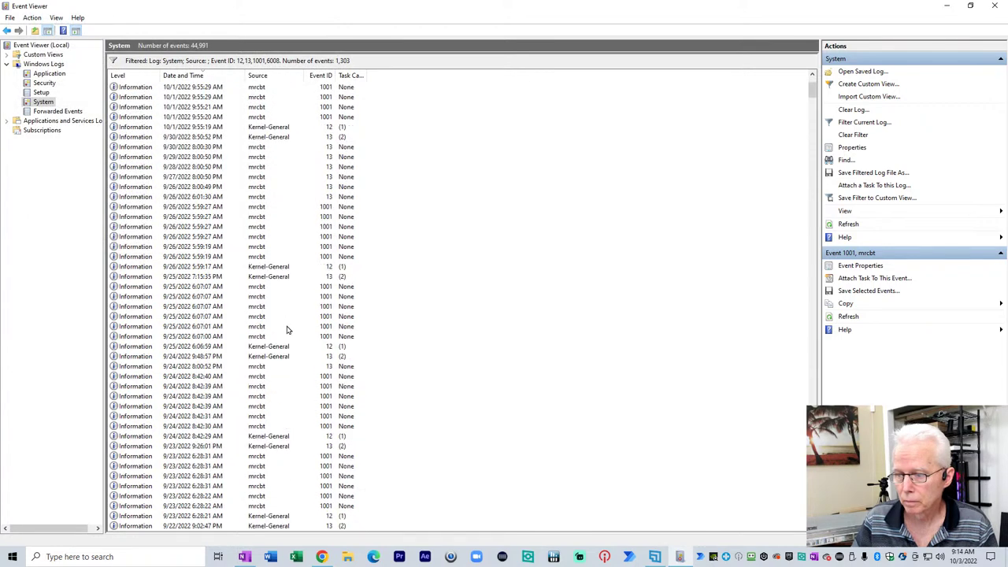
scroll(287, 331, down, 11)
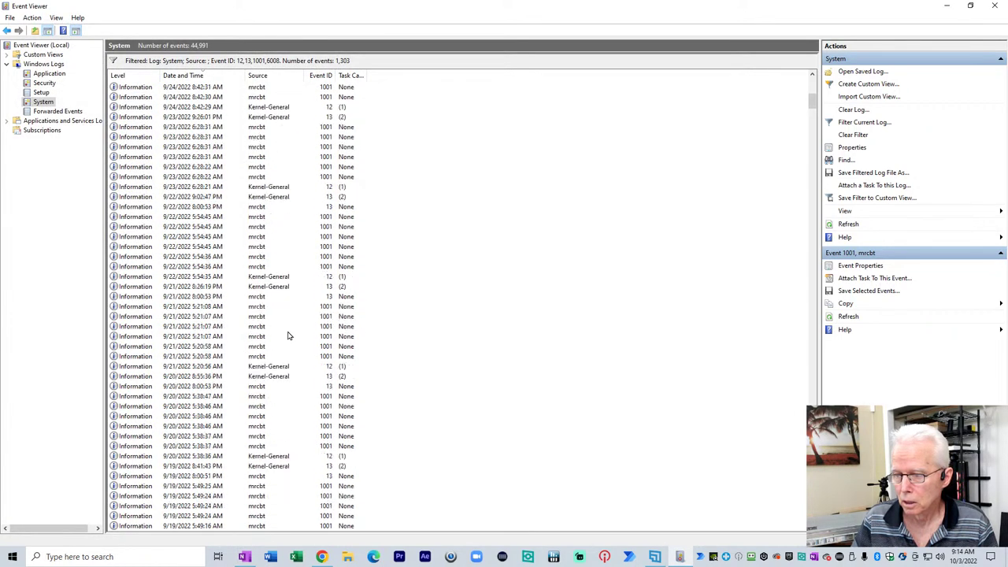
scroll(287, 336, down, 16)
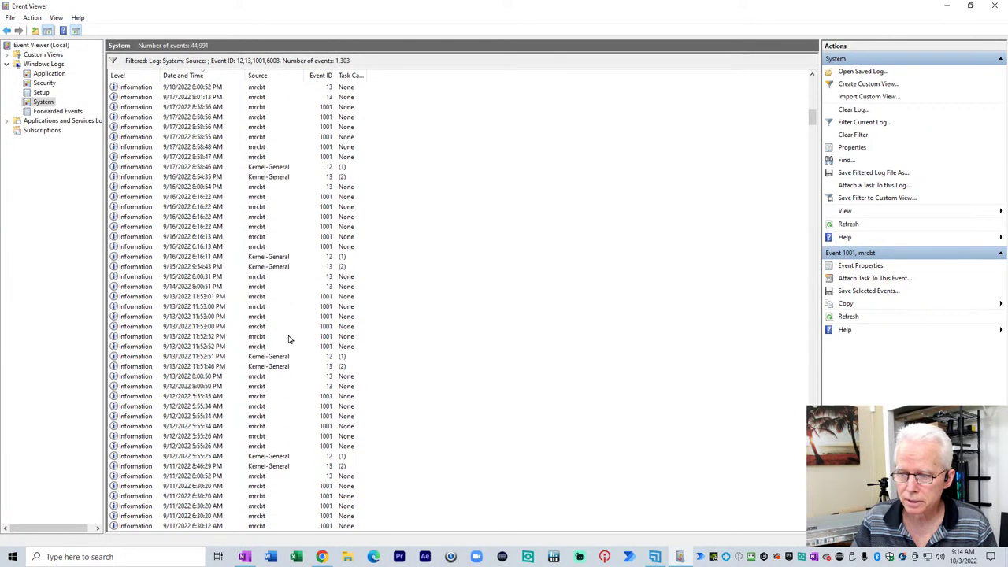
scroll(288, 339, down, 16)
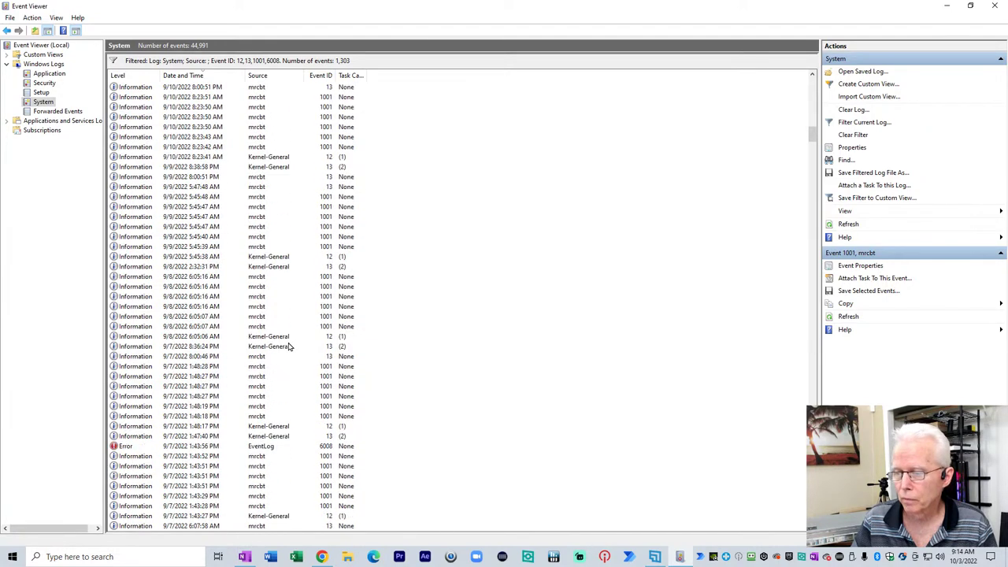
scroll(289, 346, down, 5)
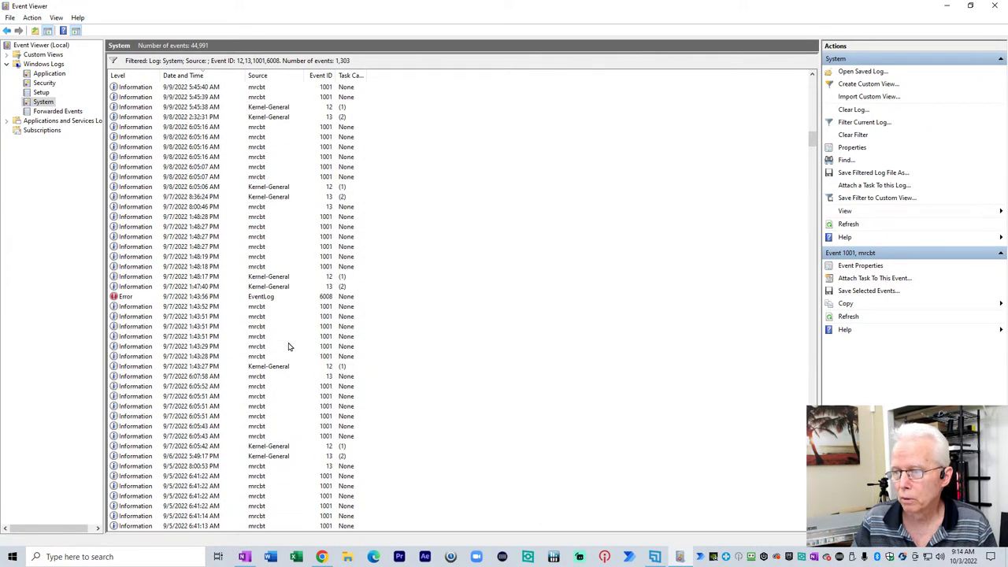
double_click(262, 299)
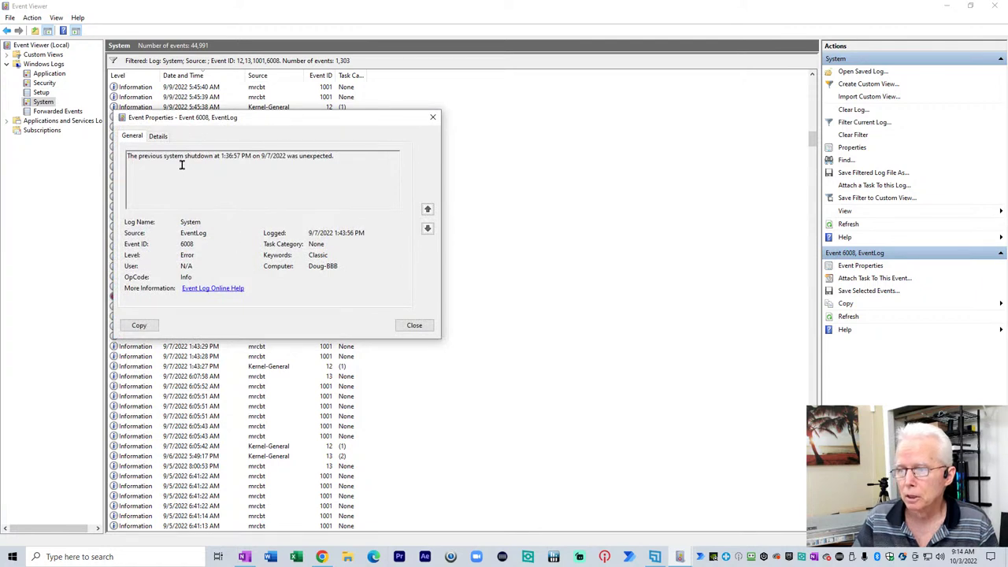
drag(223, 157, 285, 181)
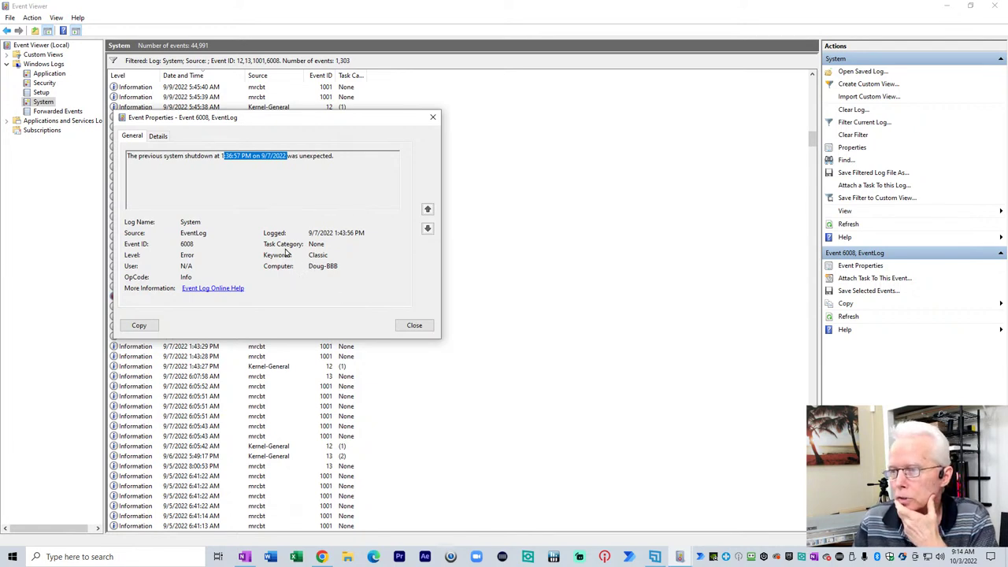
click(236, 159)
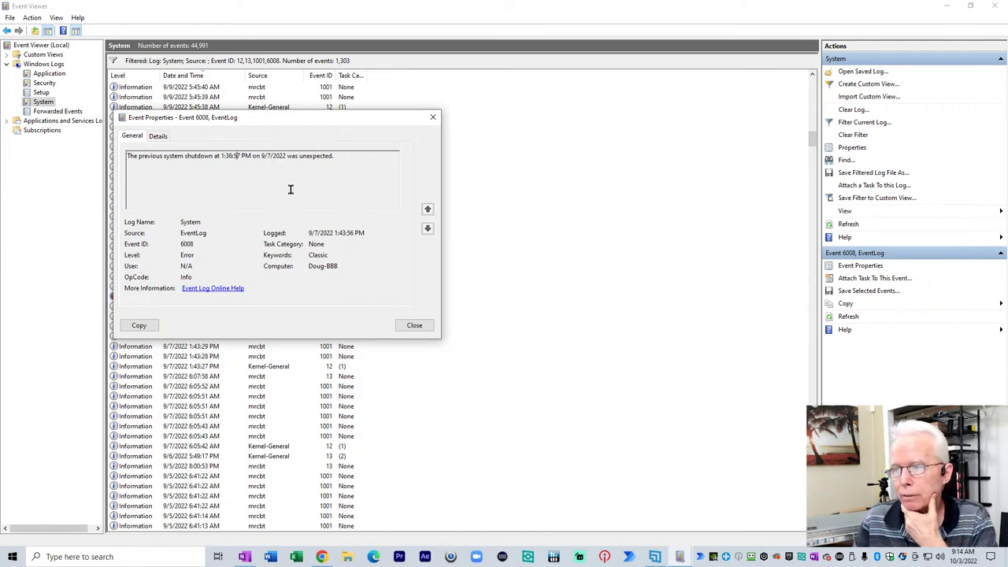
click(414, 326)
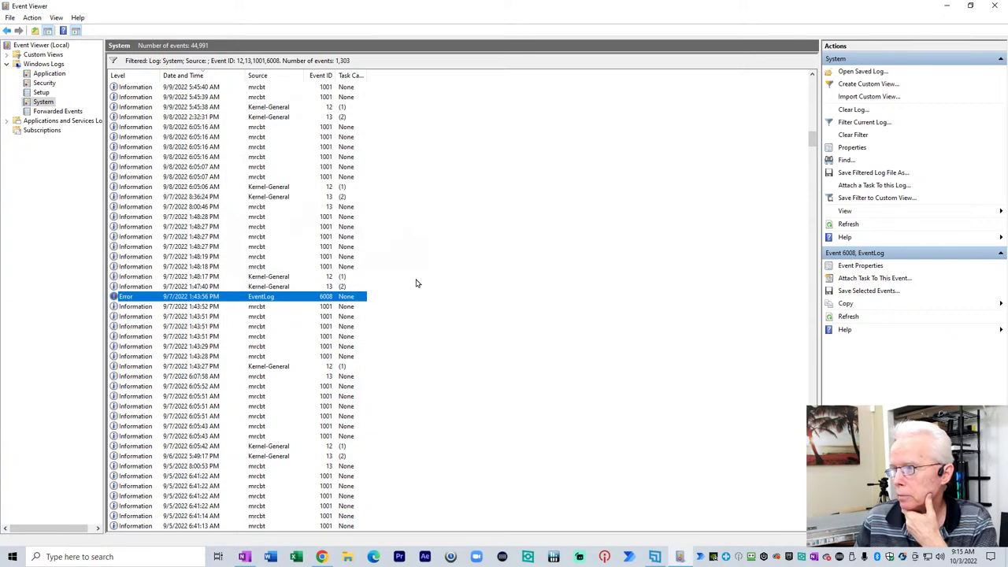
Step: Clear the System log's filter, reload the full event list and sort it by date and time, newest first
click(847, 136)
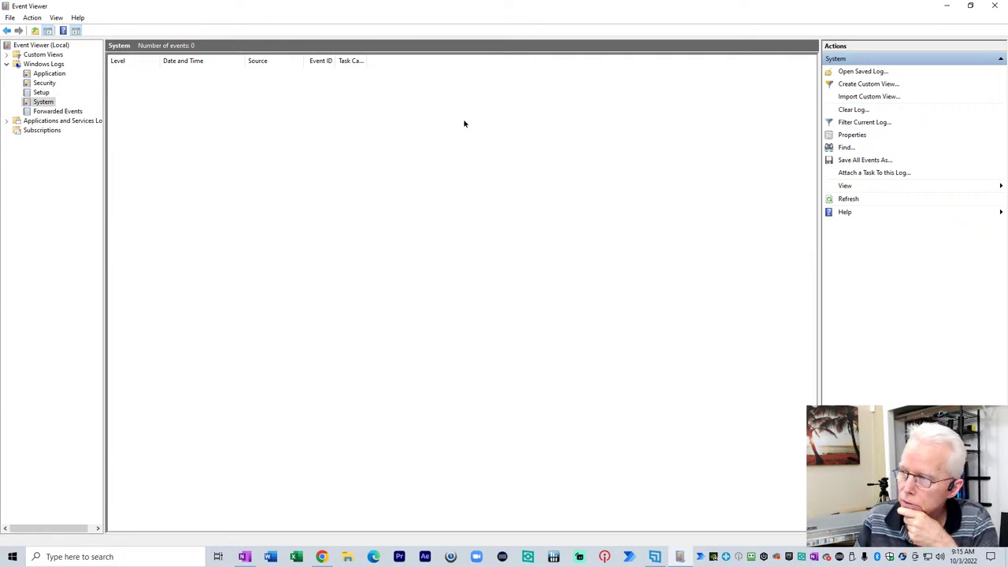
click(41, 93)
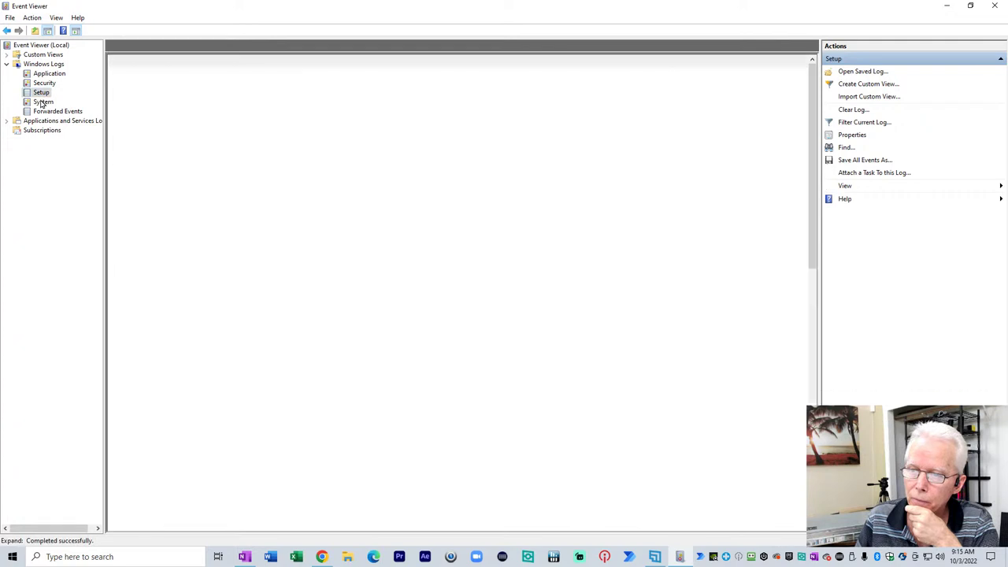
click(43, 102)
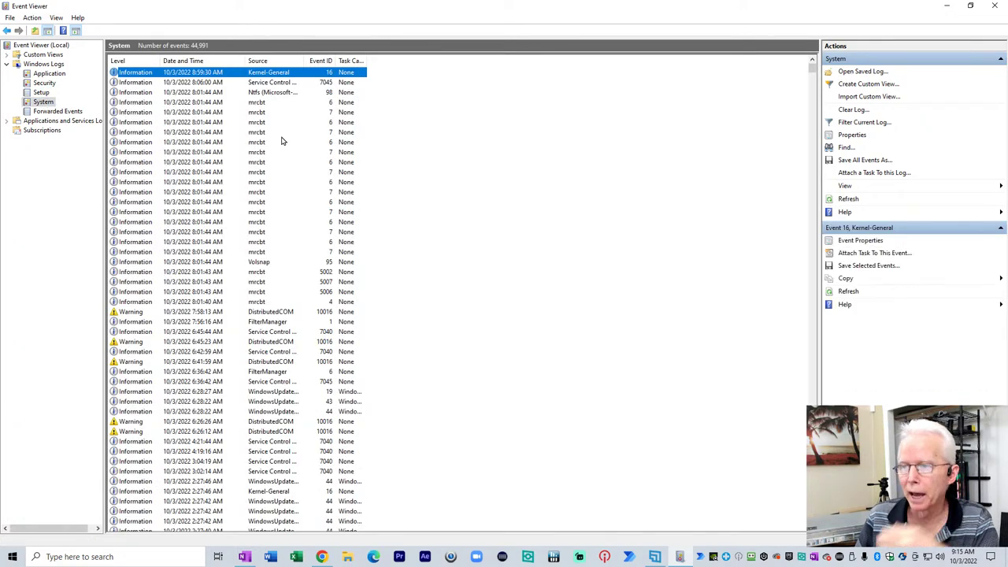
click(210, 62)
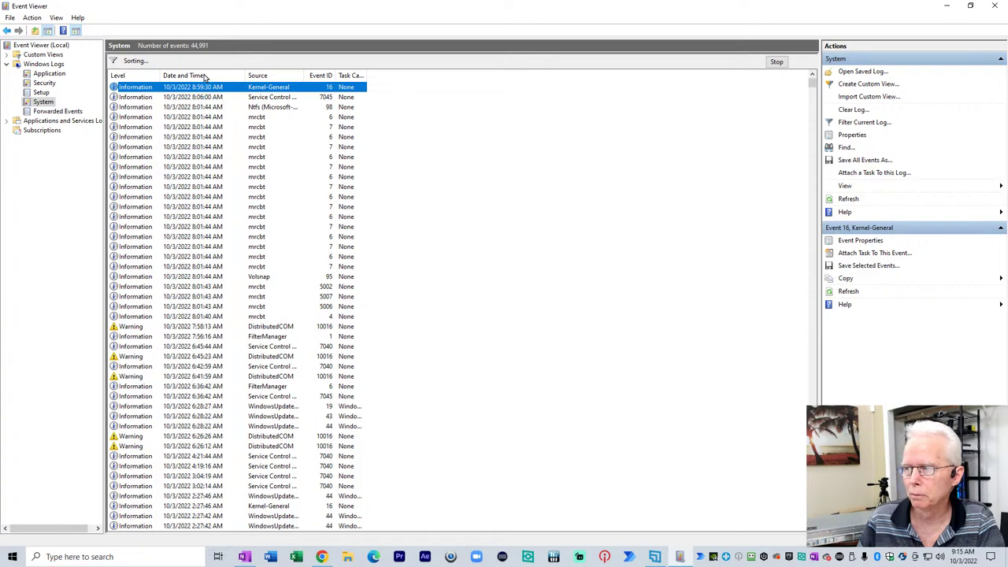
click(202, 61)
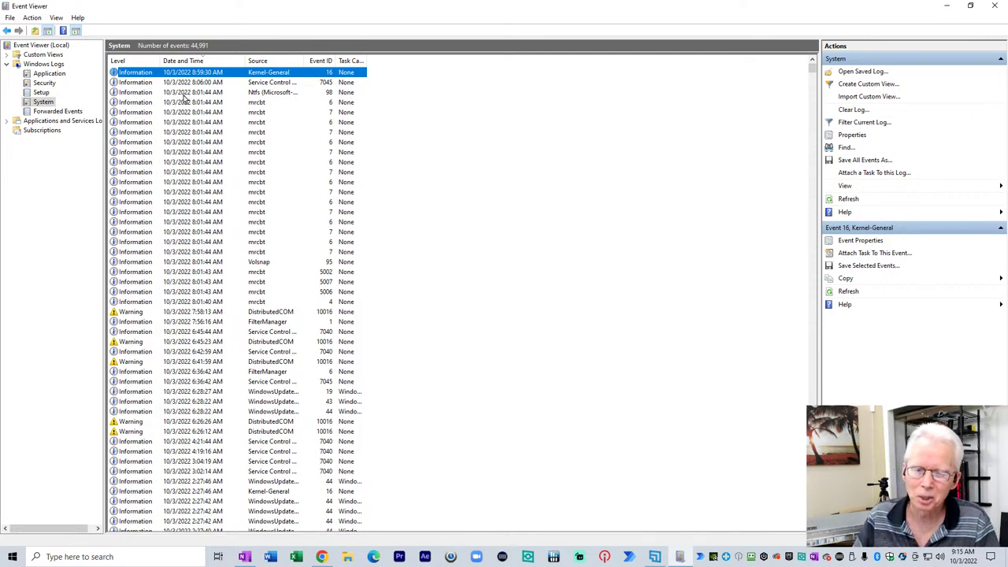
Step: Look over the Custom Views, the Event Viewer overview and the Windows Logs summary, and return to the System log
click(56, 55)
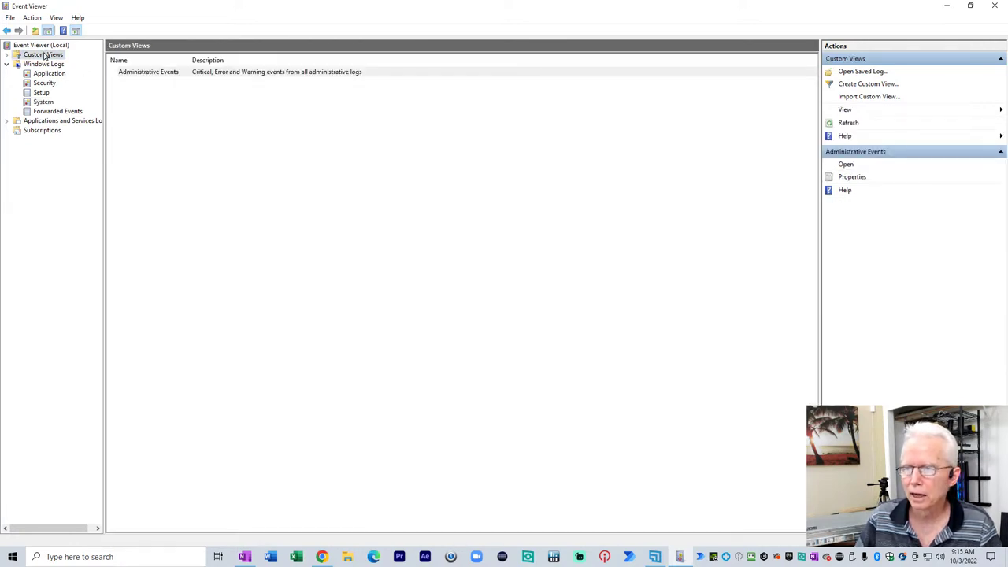
click(44, 45)
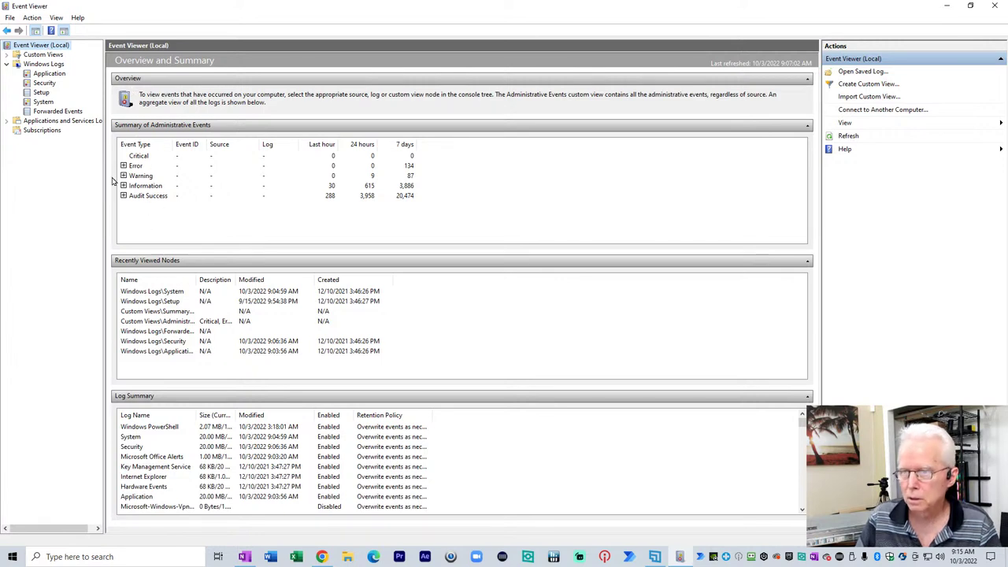
click(45, 64)
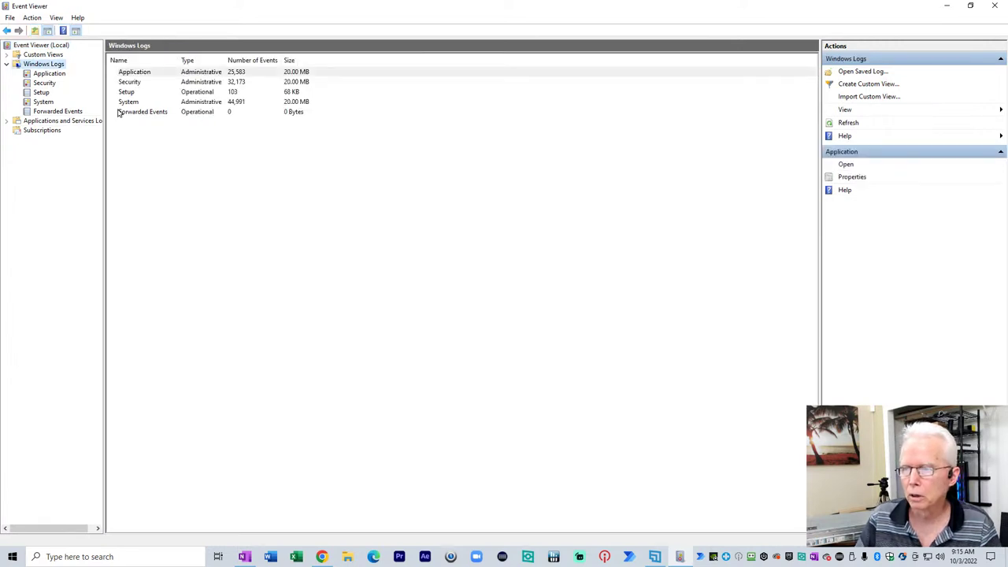
click(46, 103)
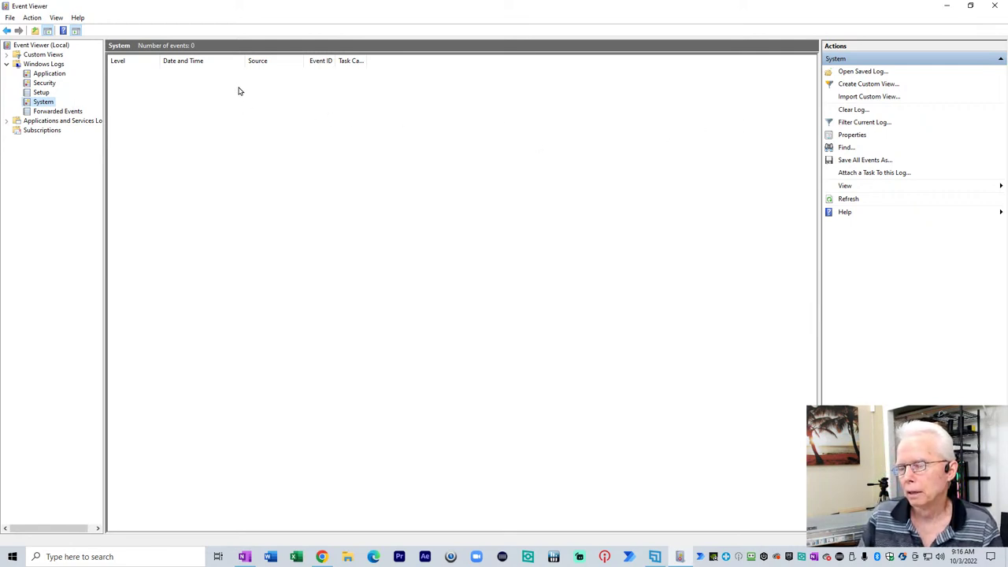
click(43, 92)
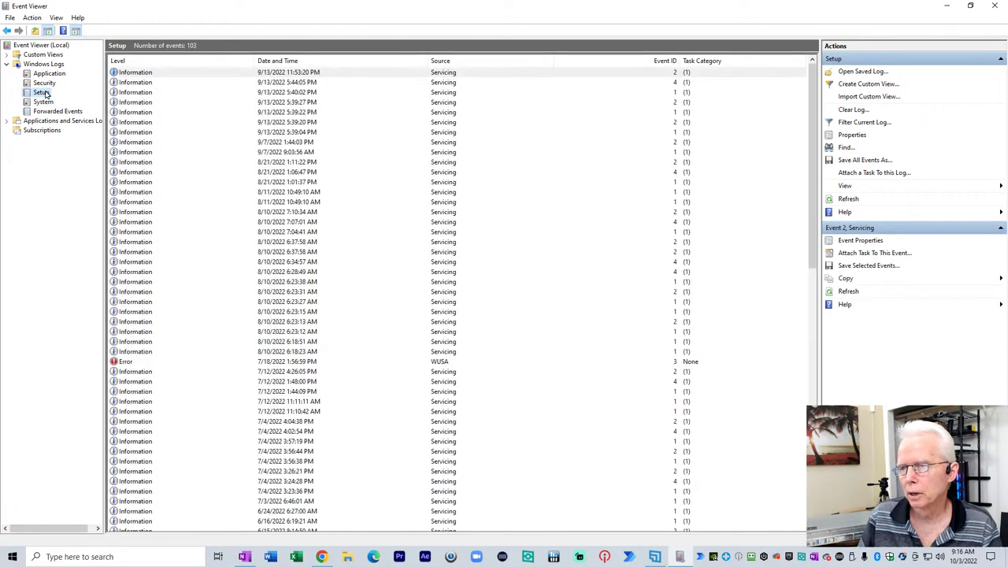
click(43, 102)
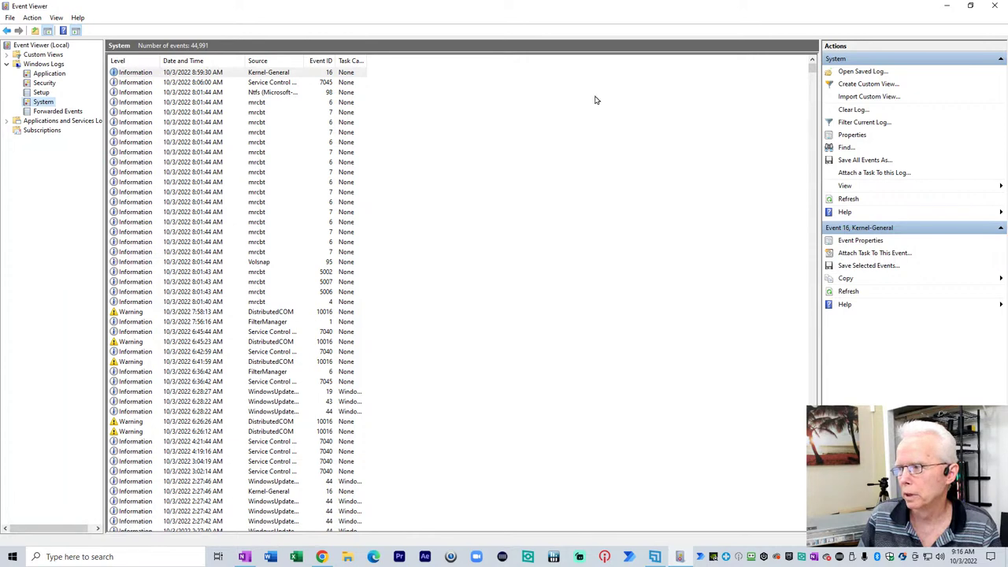
Step: Sort the System log by date and time, newest first, with a brief check of the YouTube live chat in Chrome
click(856, 123)
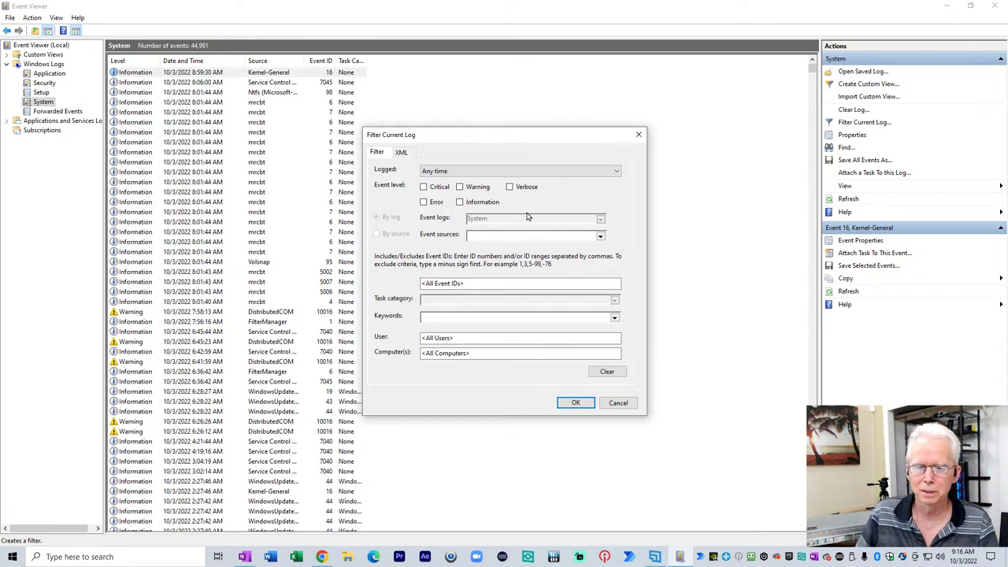
click(619, 402)
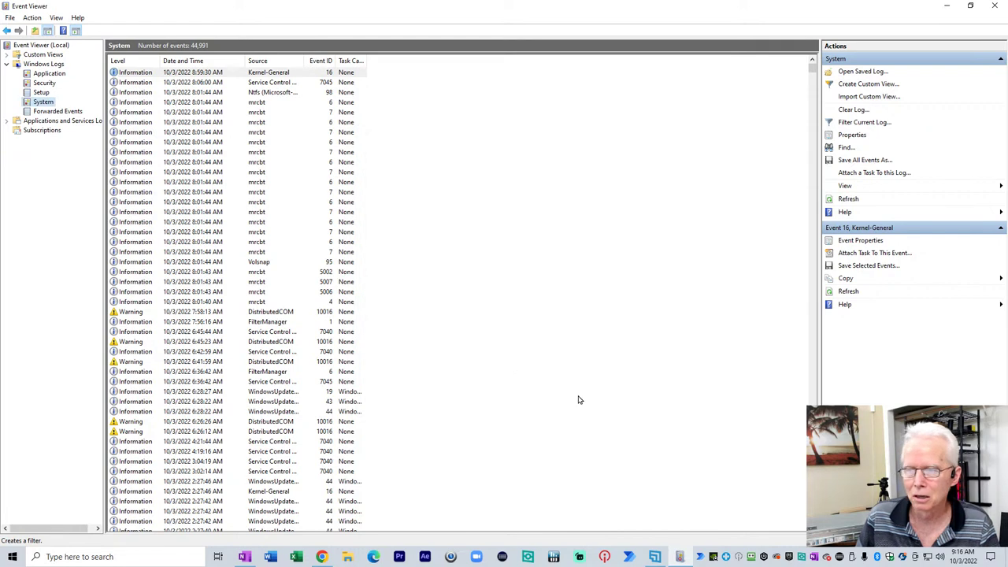
click(214, 62)
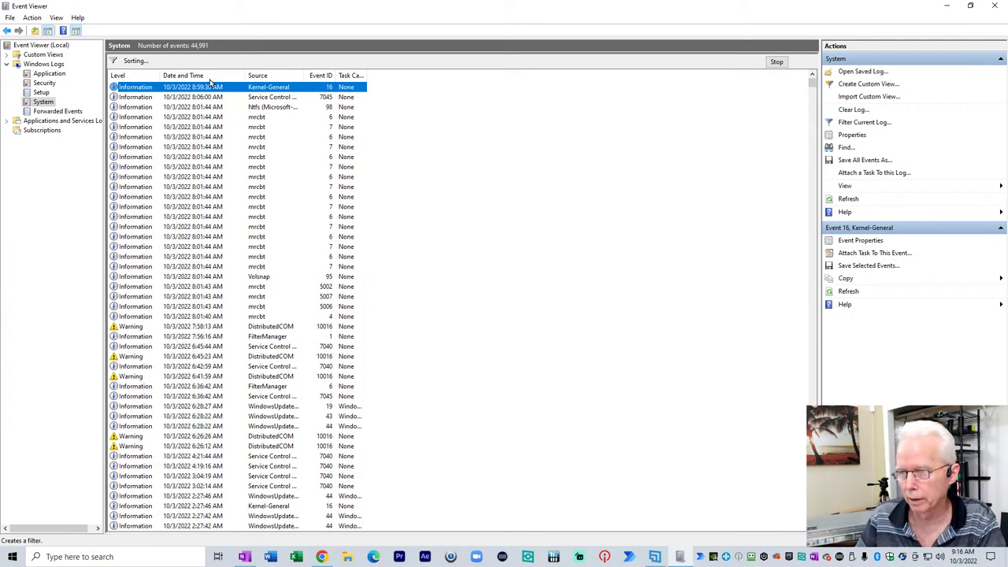
key(alt+Tab)
key(alt+Tab)
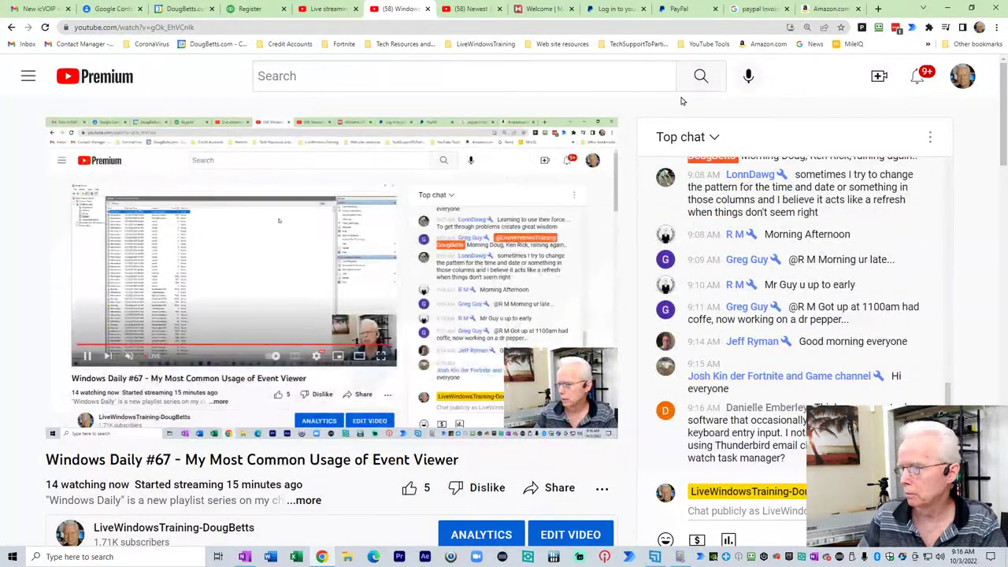
key(alt+Tab)
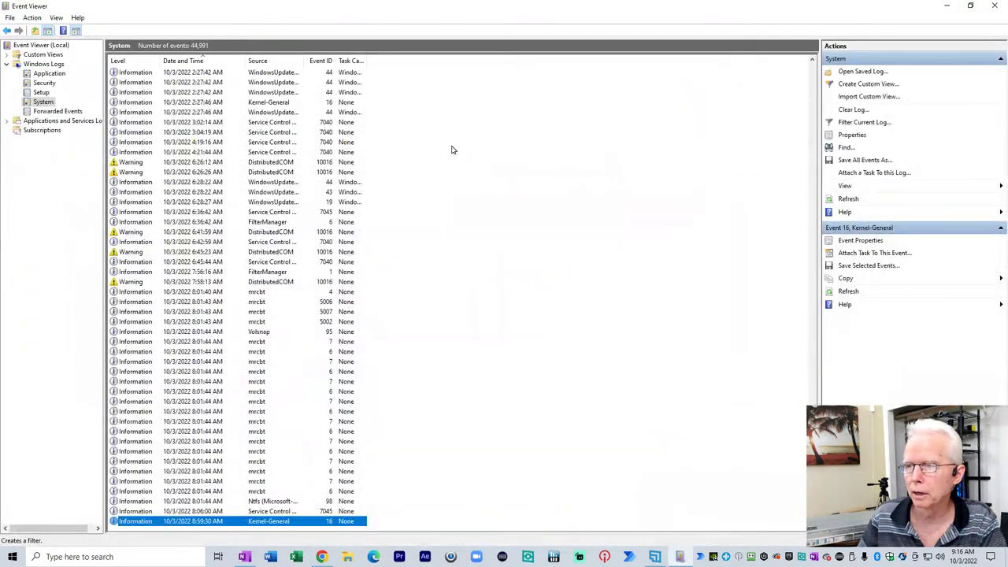
click(209, 61)
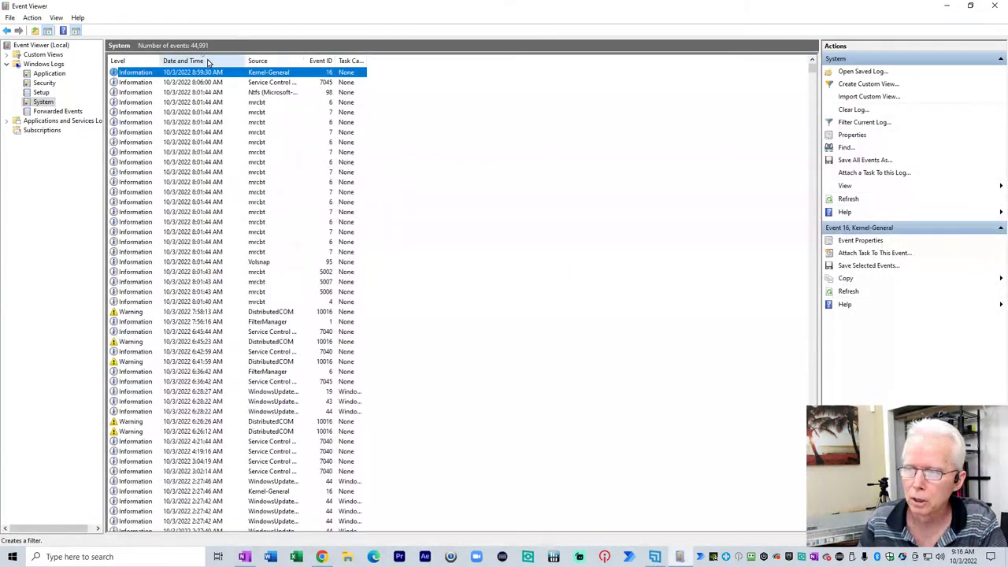
Step: Start a custom date range in the System log's filter, with the range's start set to Events On
click(864, 123)
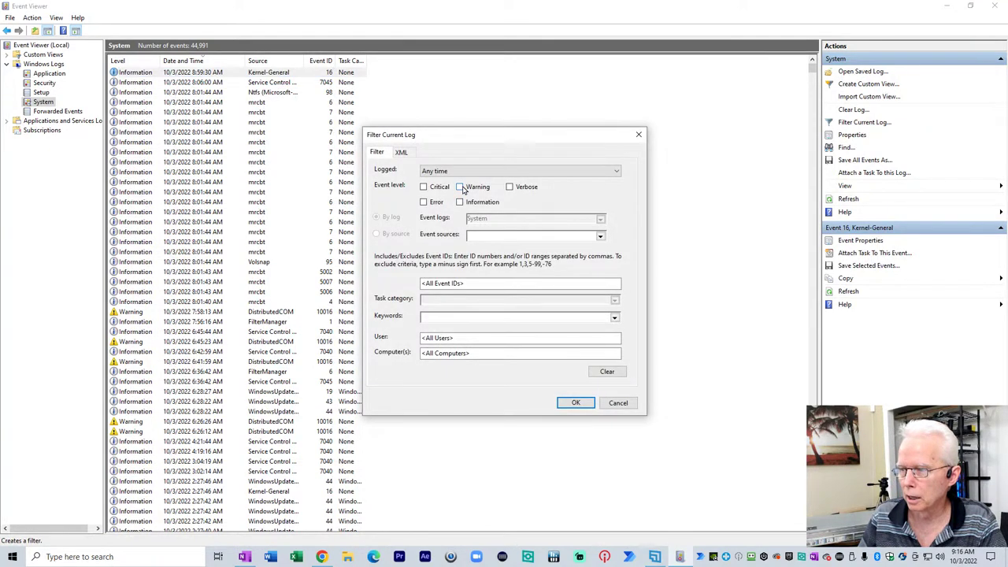
click(443, 170)
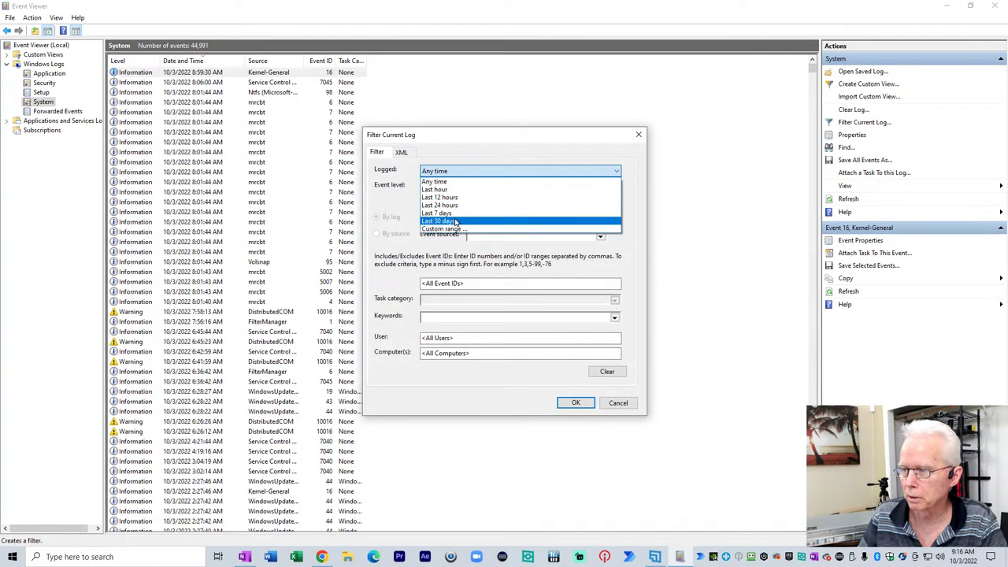
click(460, 229)
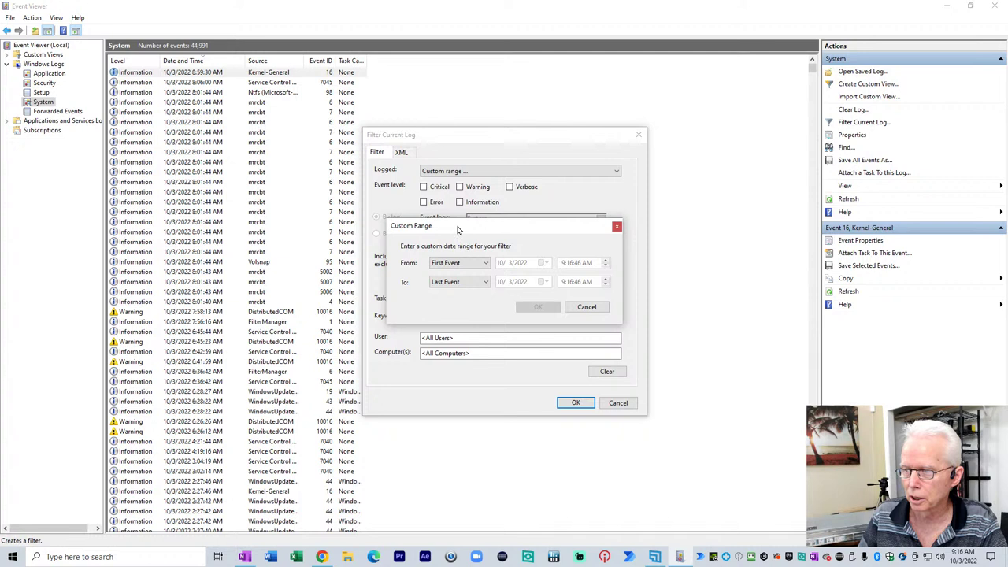
click(487, 263)
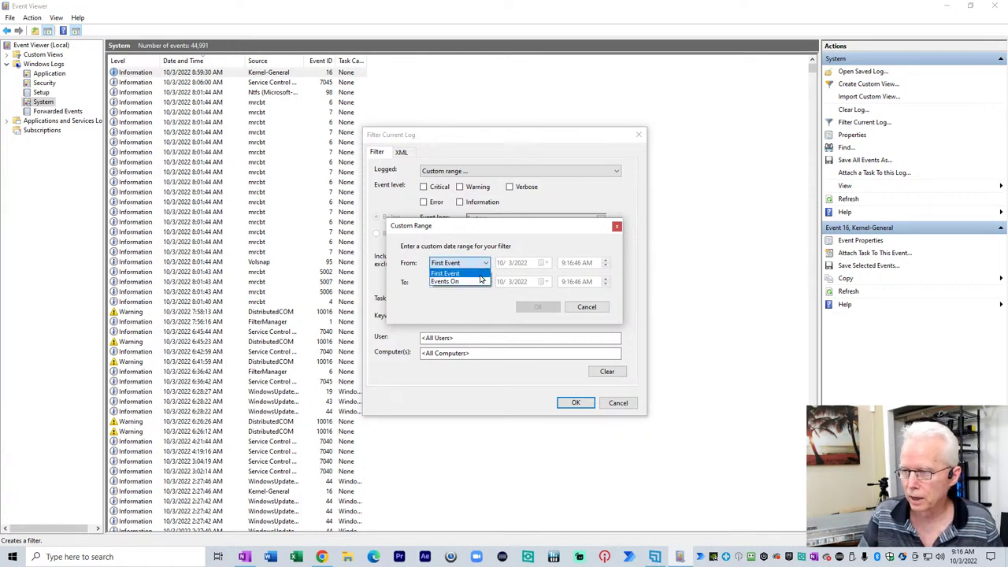
click(480, 274)
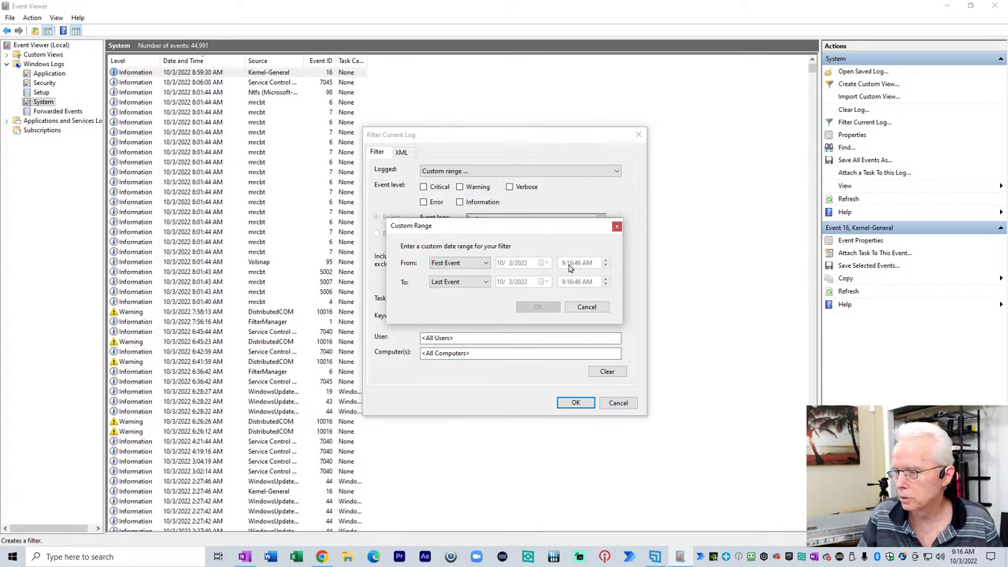
click(479, 263)
click(463, 263)
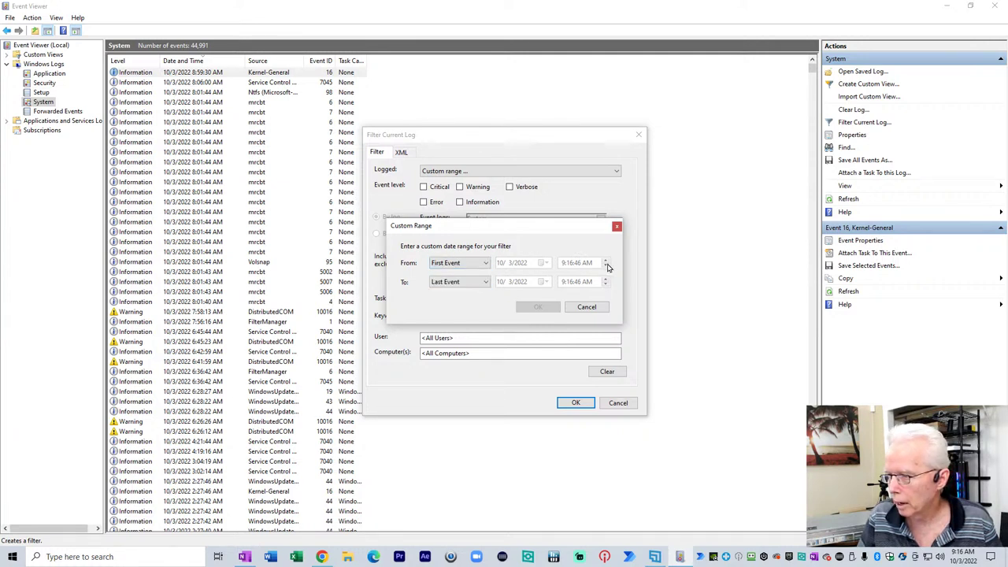
click(487, 283)
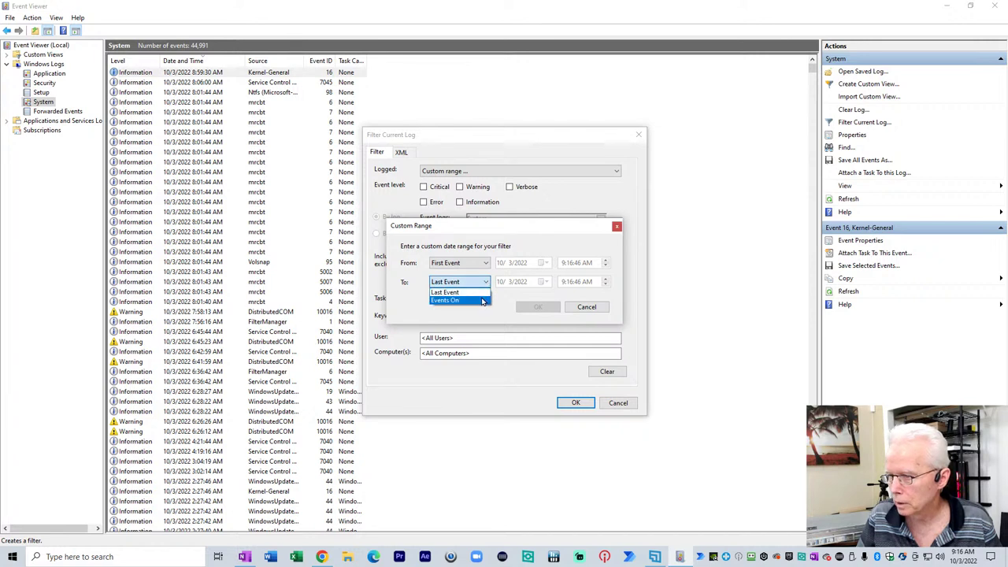
click(484, 265)
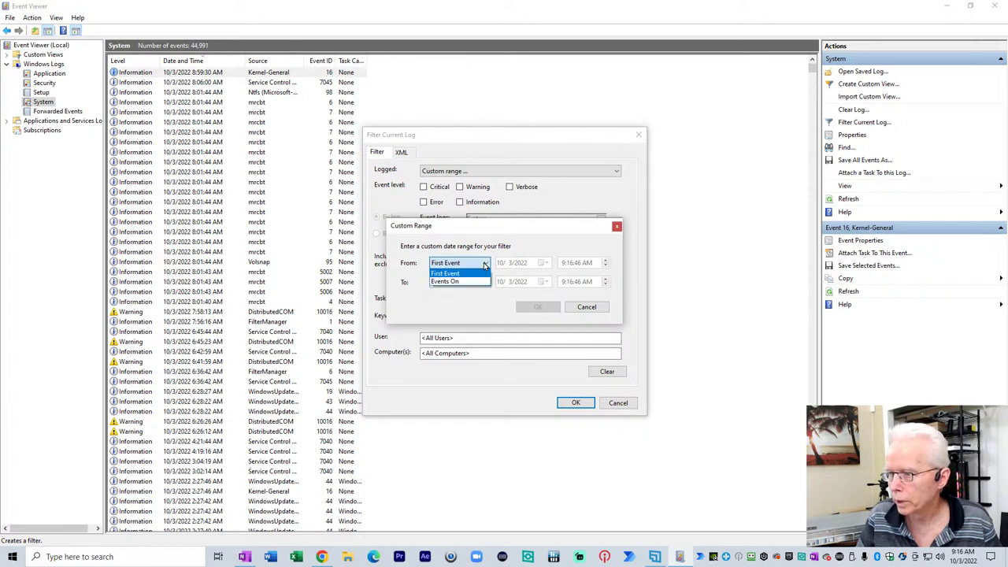
click(447, 281)
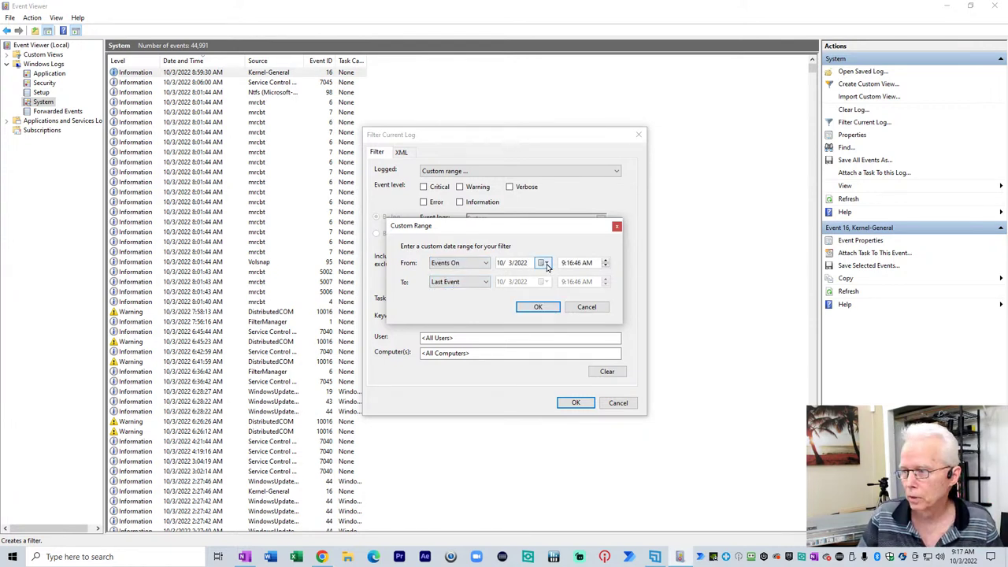
Step: Set the custom range's start to 9/7/2022 at 1:20:46 PM
click(545, 264)
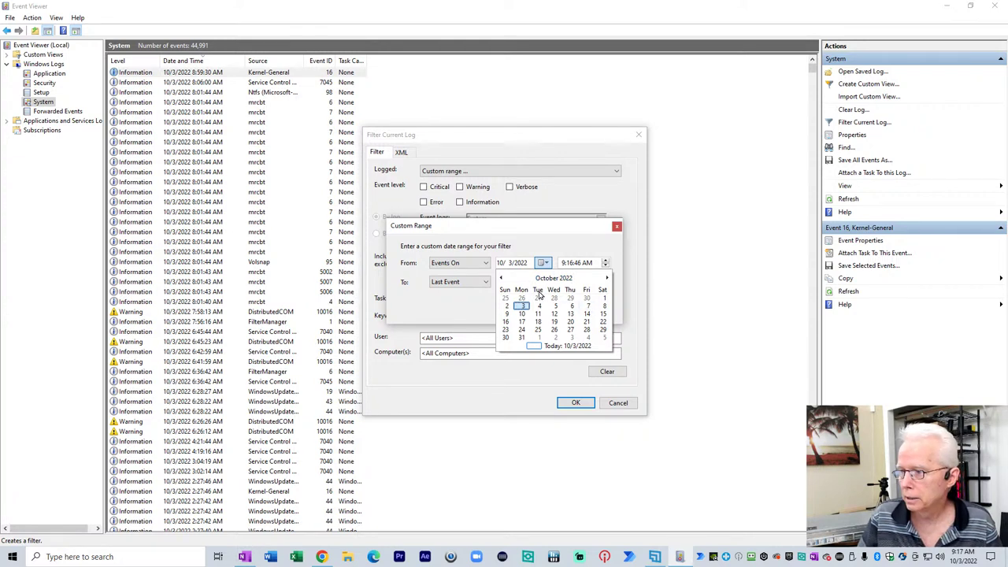
click(501, 278)
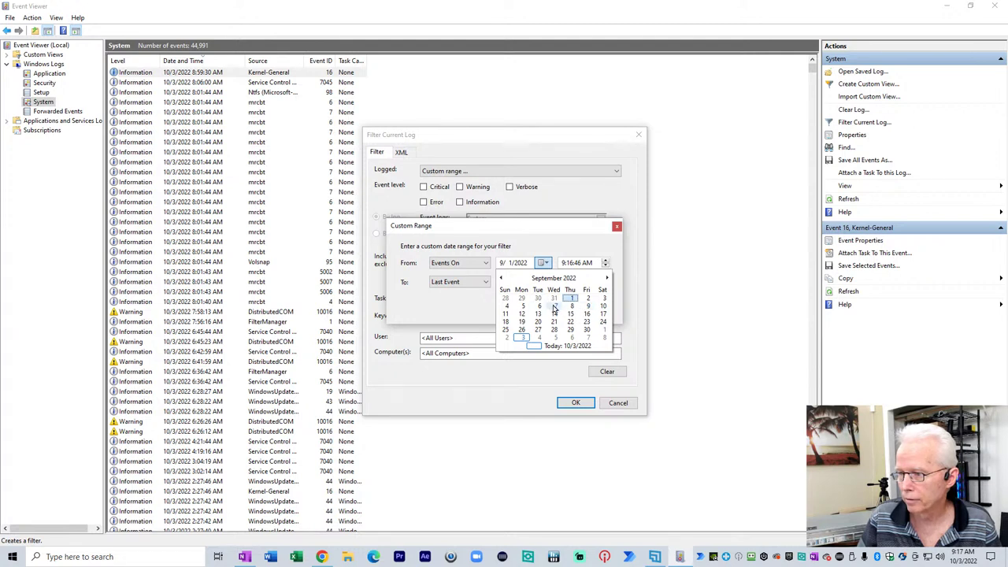
click(555, 306)
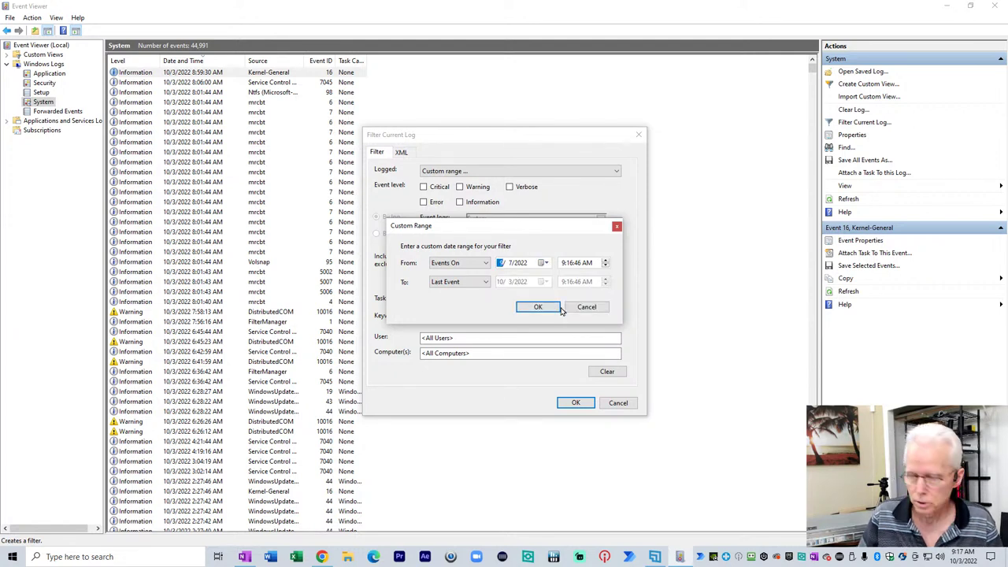
click(562, 263)
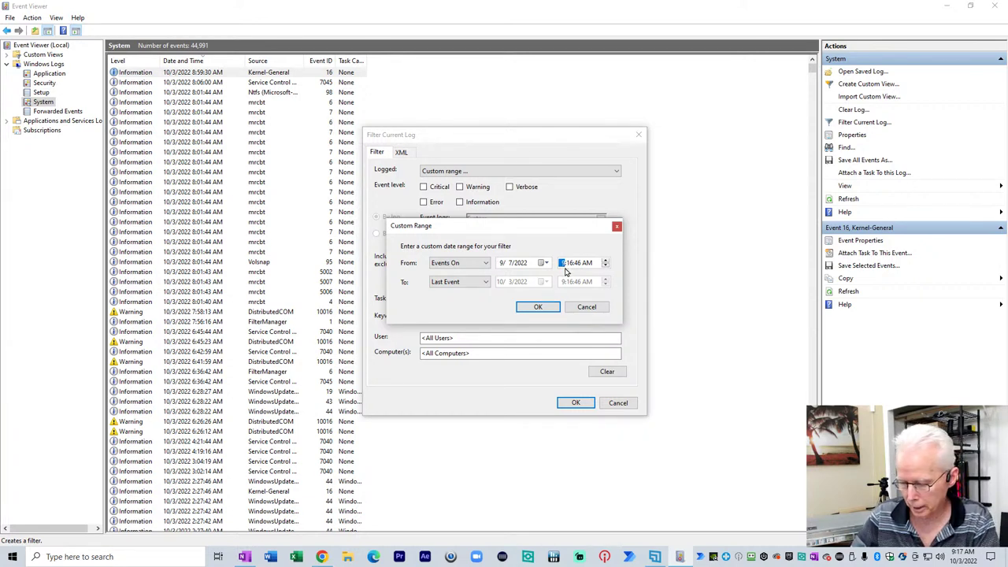
text(1)
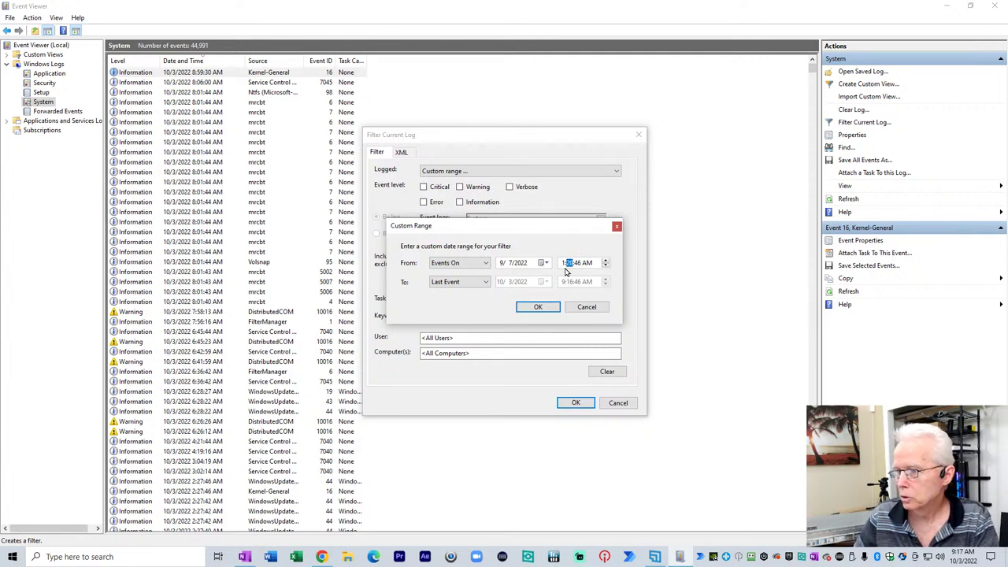
click(587, 264)
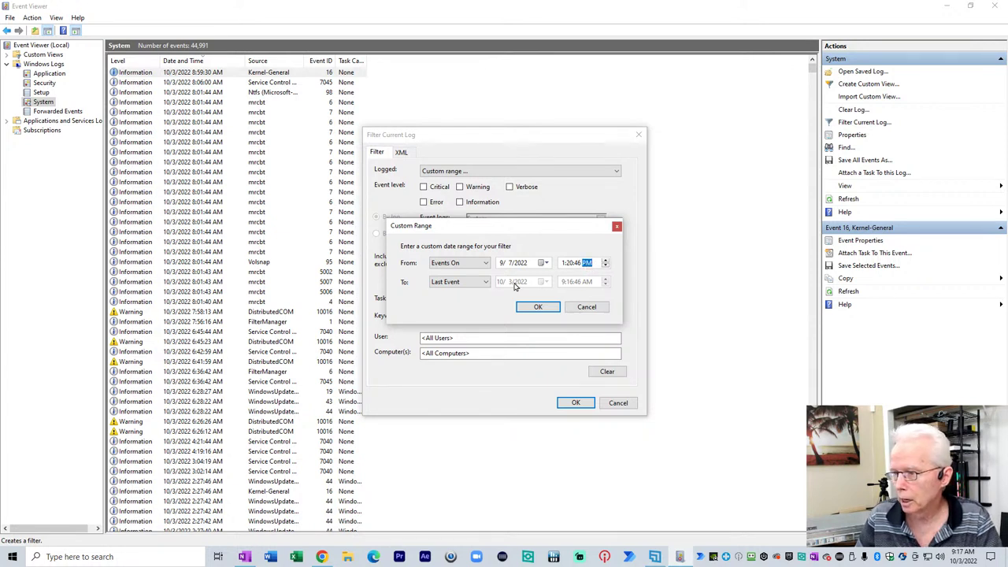
Step: Set the custom range's end to Events On 9/7/2022 at 2:16:46 PM and apply the filter to the System log
click(480, 285)
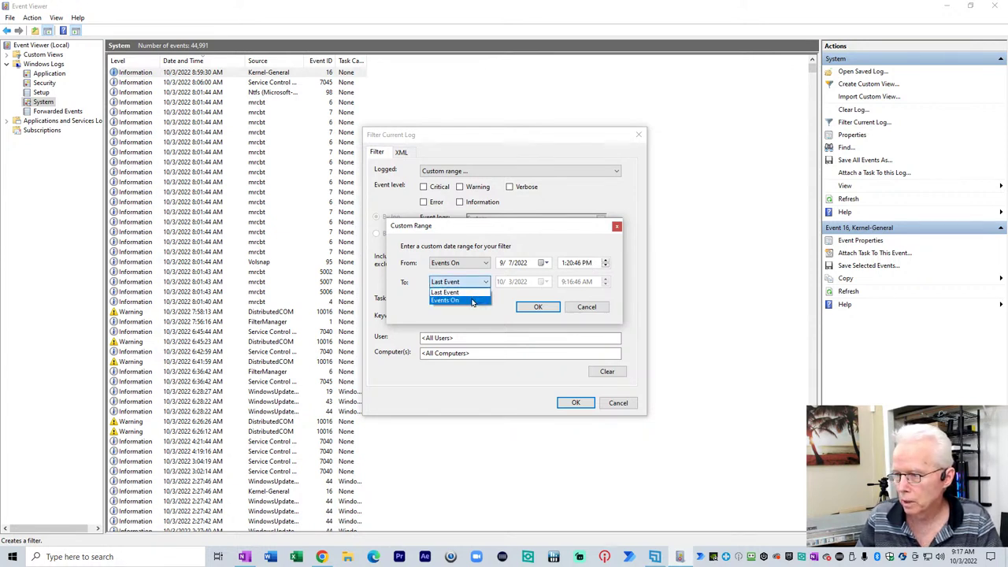
click(473, 301)
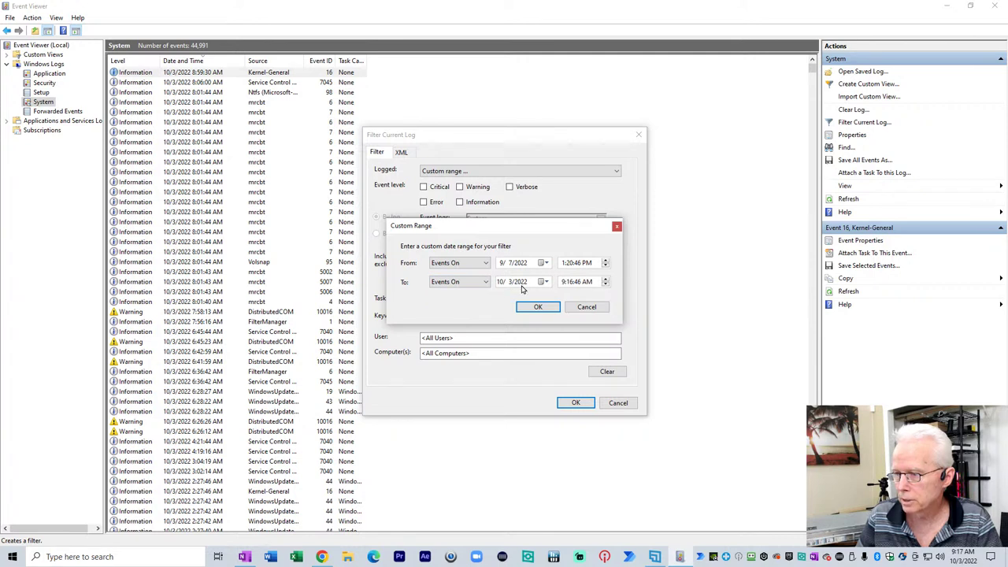
click(543, 281)
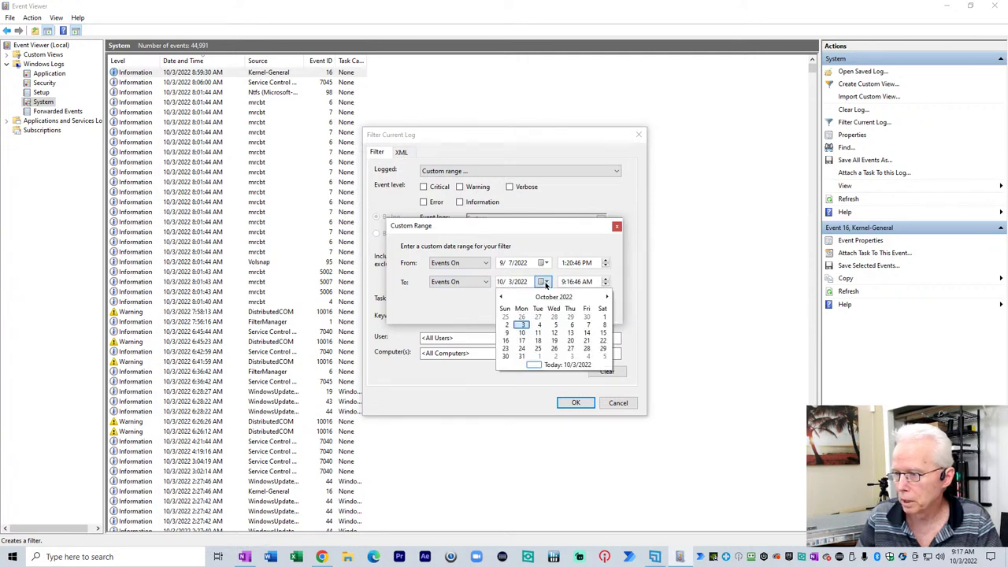
click(501, 296)
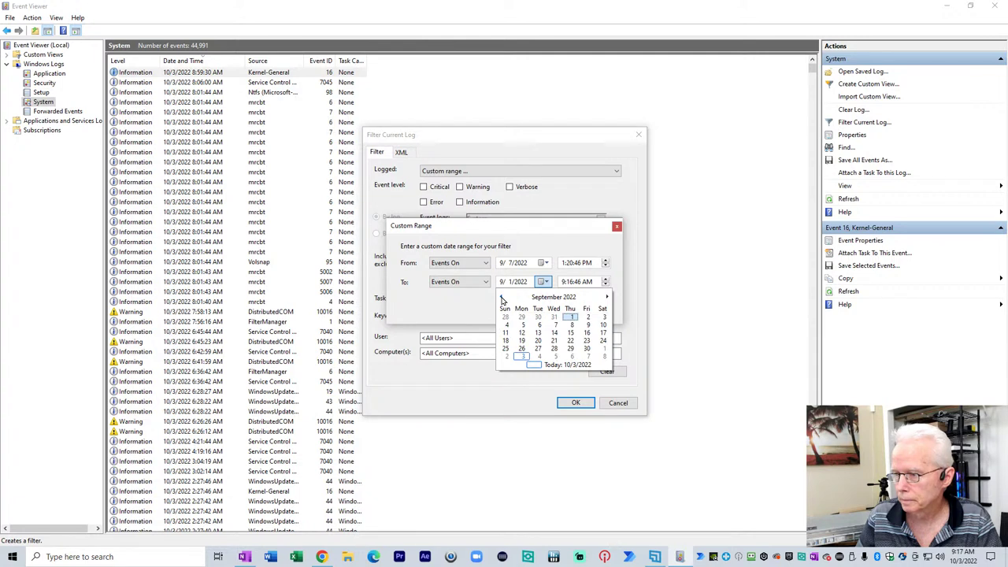
click(554, 324)
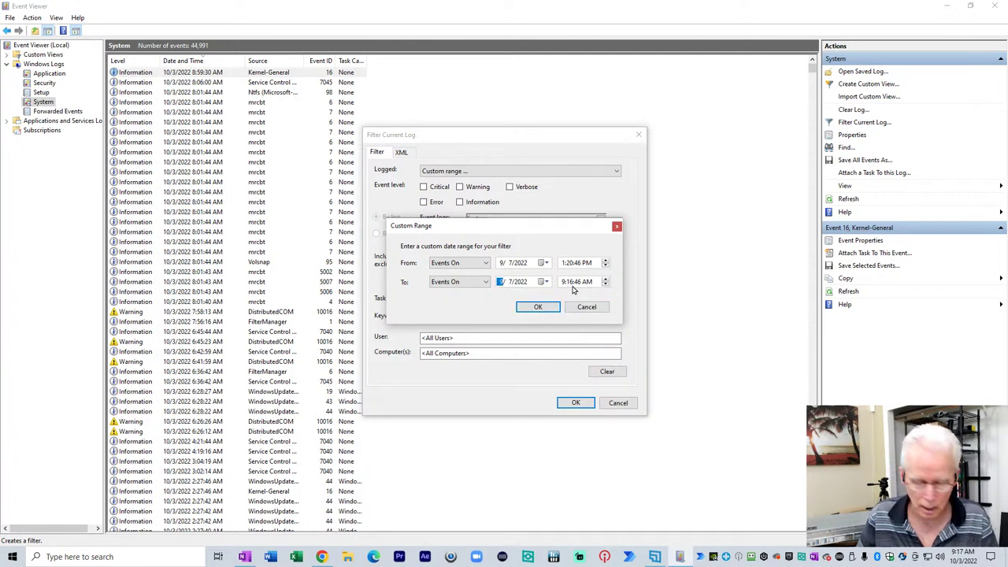
click(563, 282)
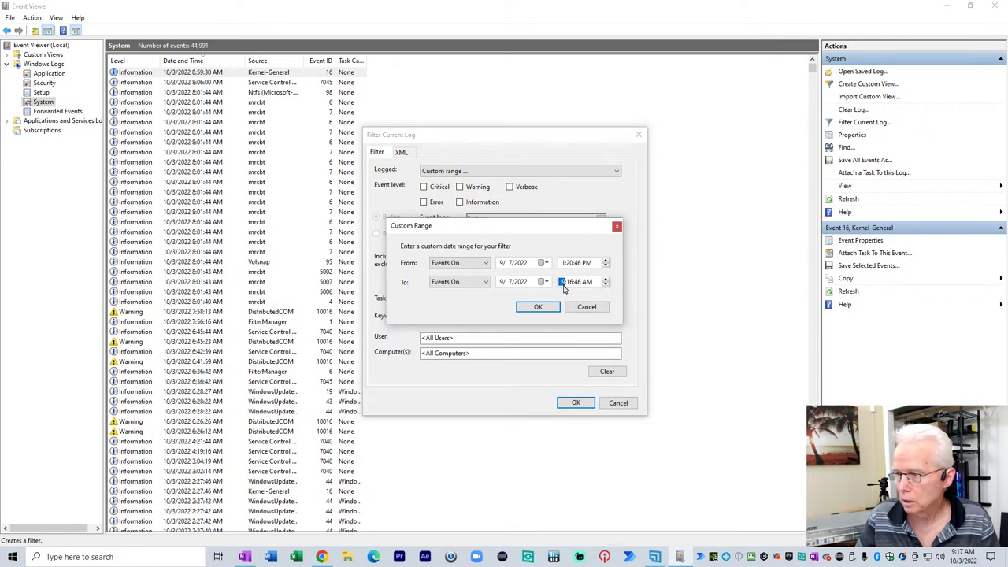
text(2)
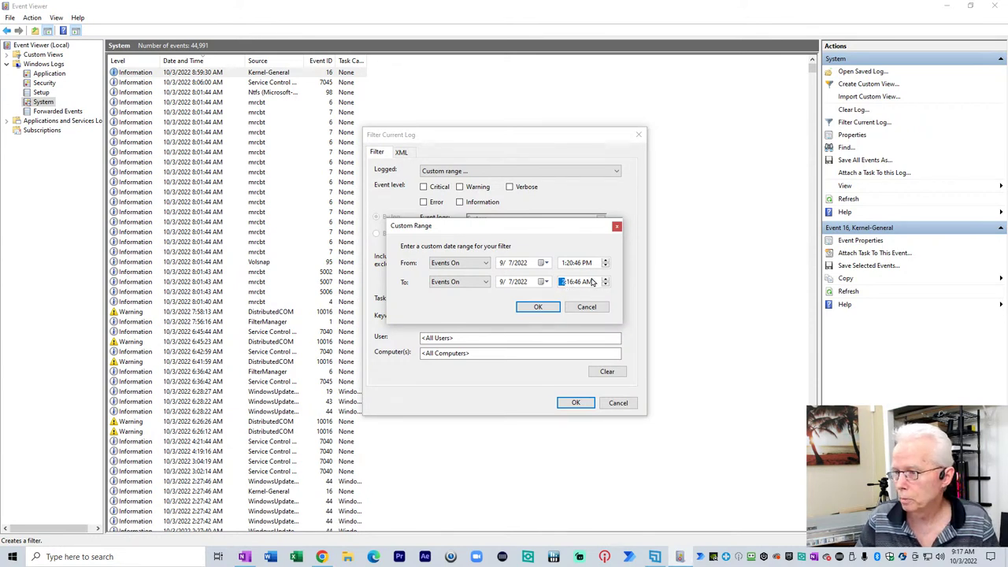
click(586, 283)
key(p)
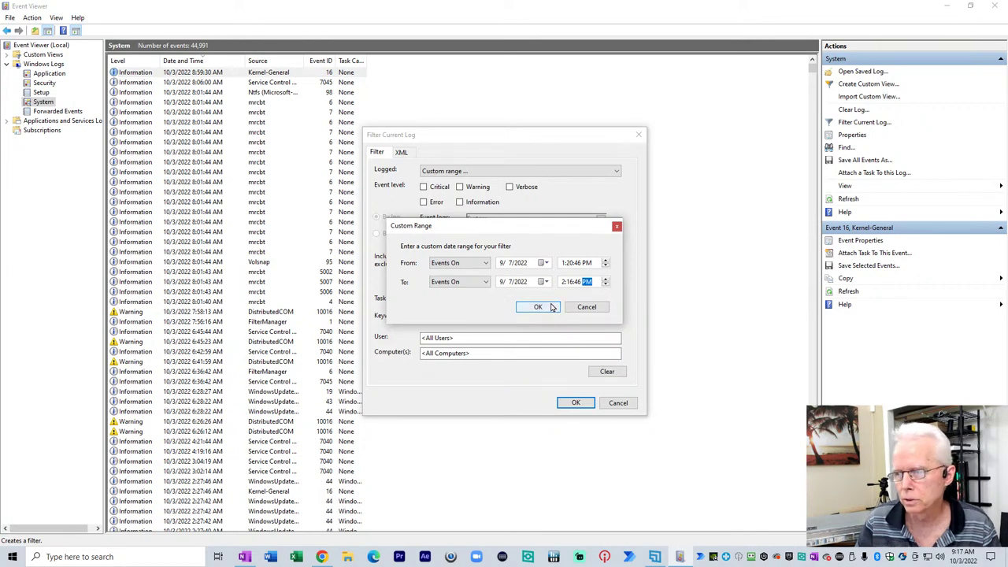
click(547, 309)
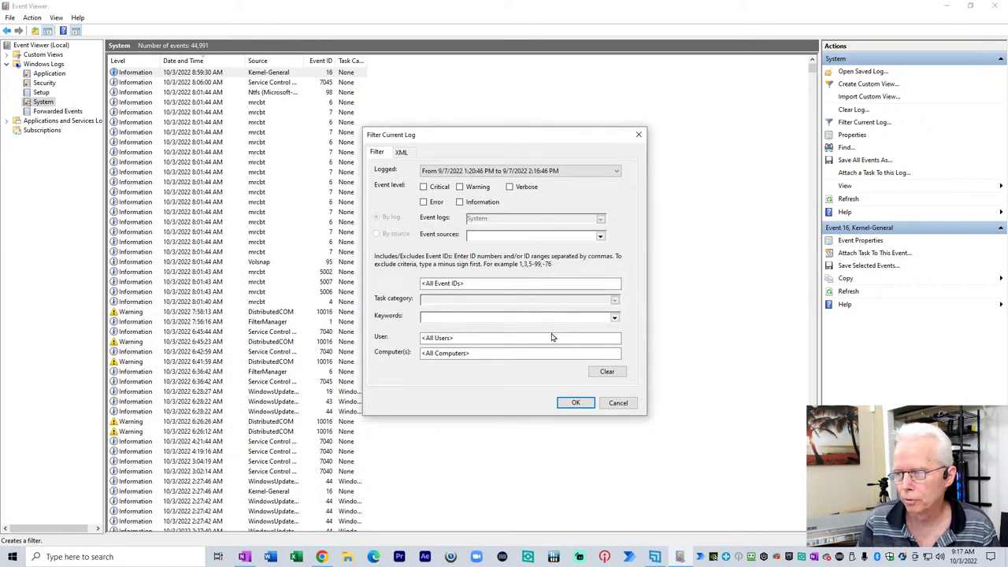
click(575, 403)
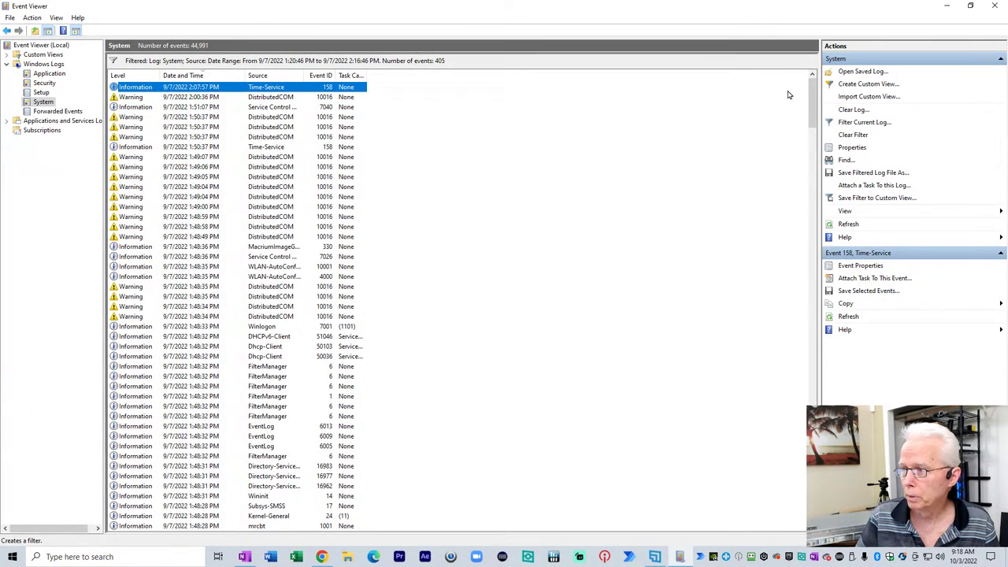
Step: Examine the filtered events around 1:43 PM, down to the Kernel-General events logged at 1:43:27 PM and 1:27:54 PM
drag(811, 105, 810, 381)
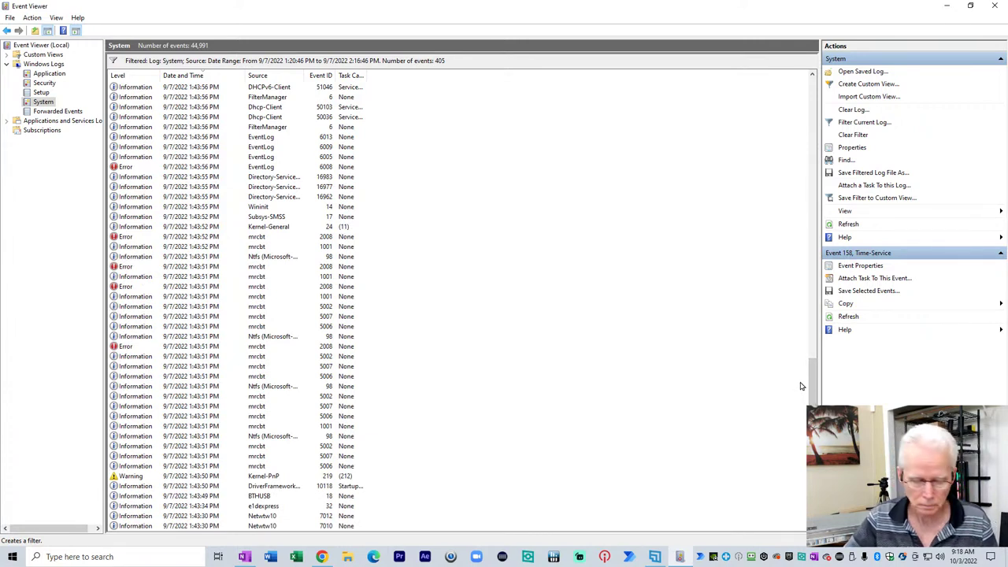
scroll(432, 295, up, 5)
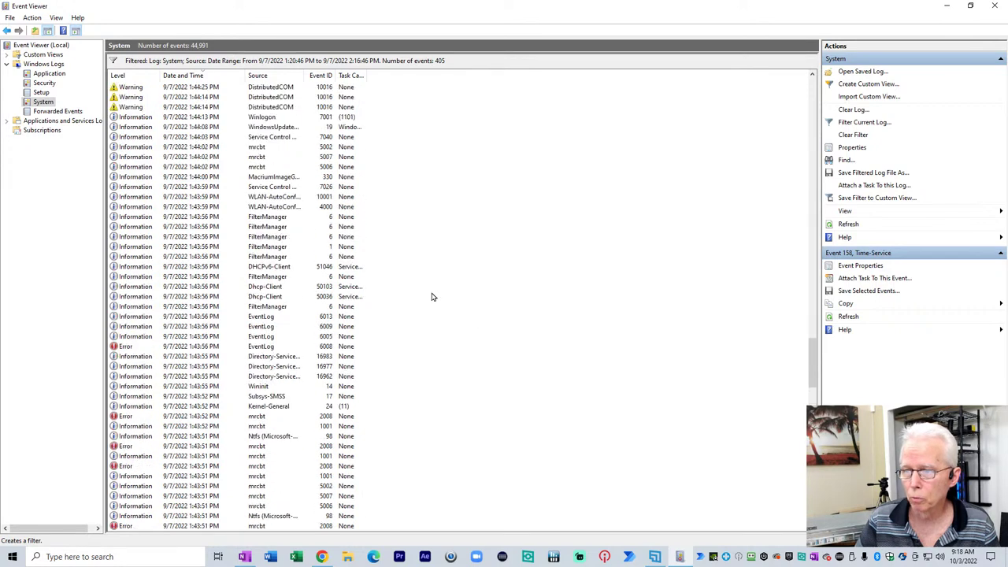
scroll(431, 299, down, 15)
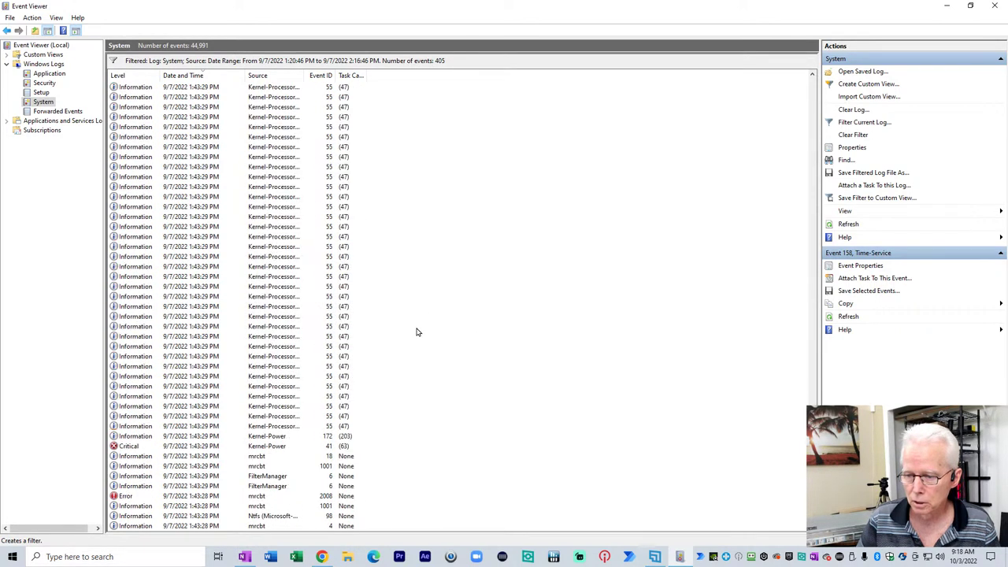
scroll(416, 341, down, 12)
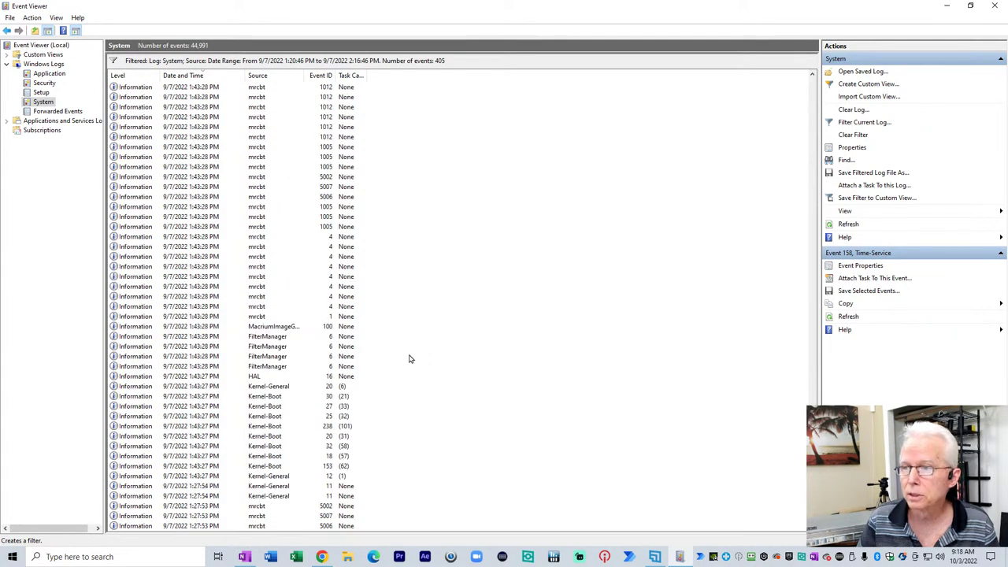
click(203, 486)
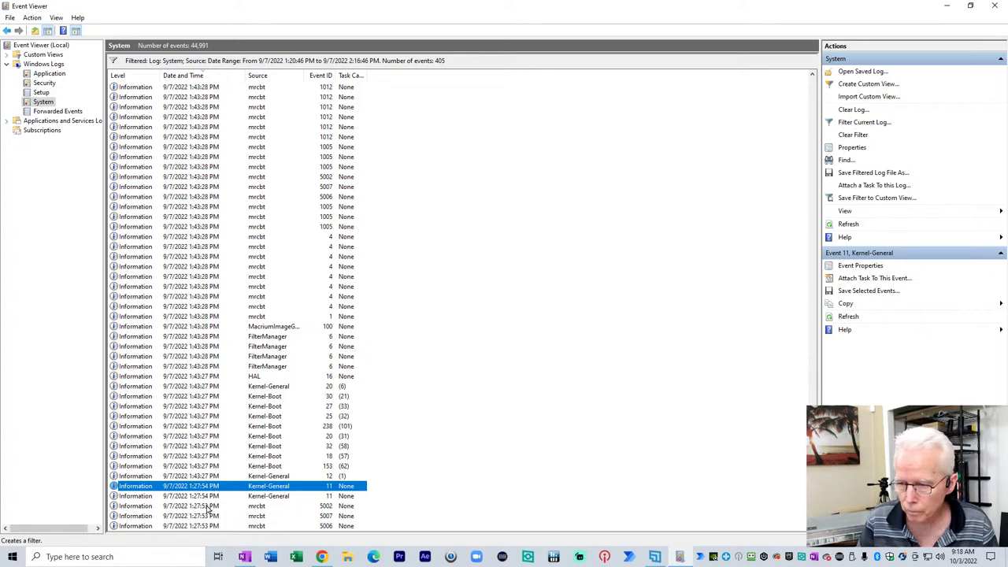
click(208, 477)
click(207, 485)
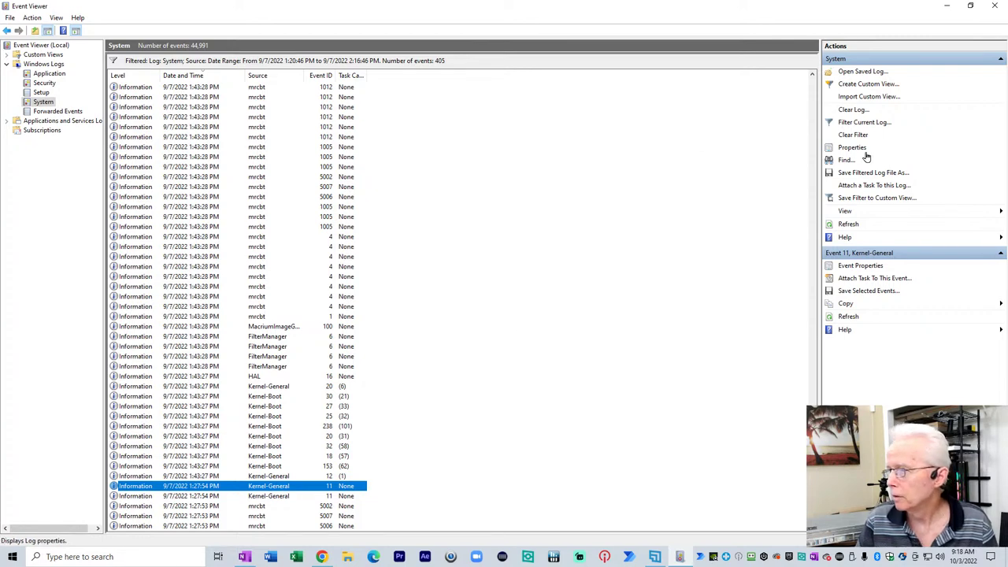
Step: Restrict the System log filter to event ID 6008, keeping the existing custom date range
click(856, 123)
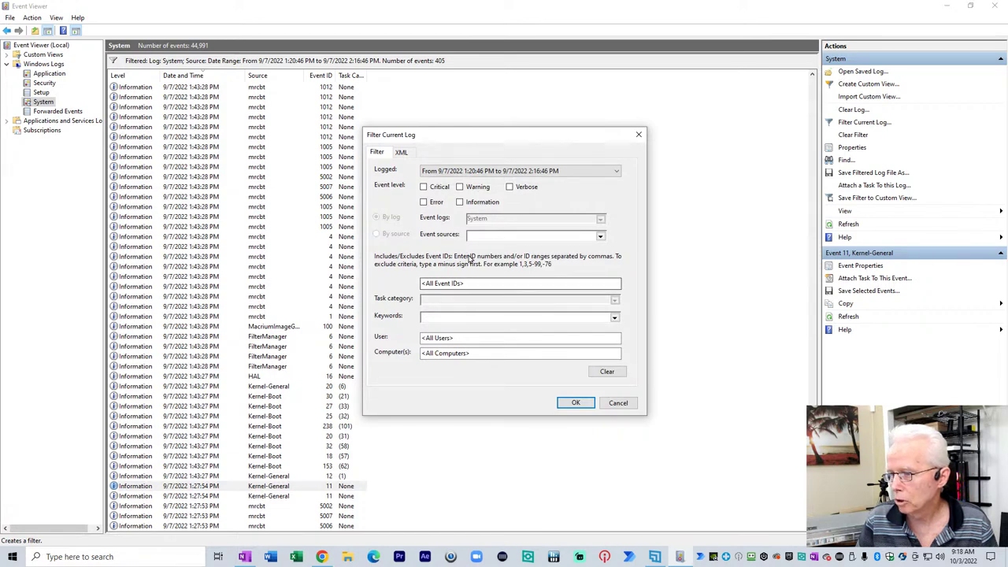
click(617, 404)
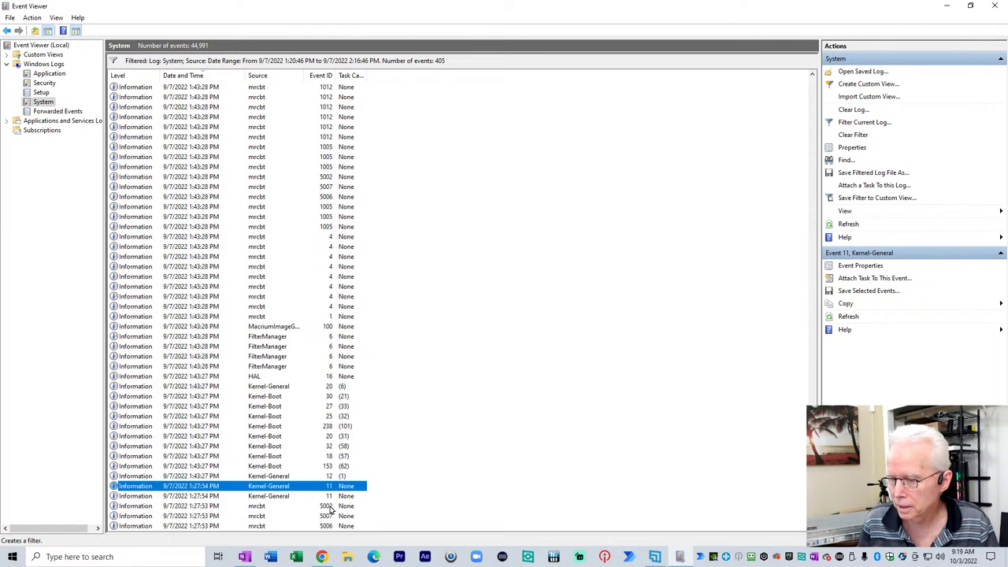
click(864, 123)
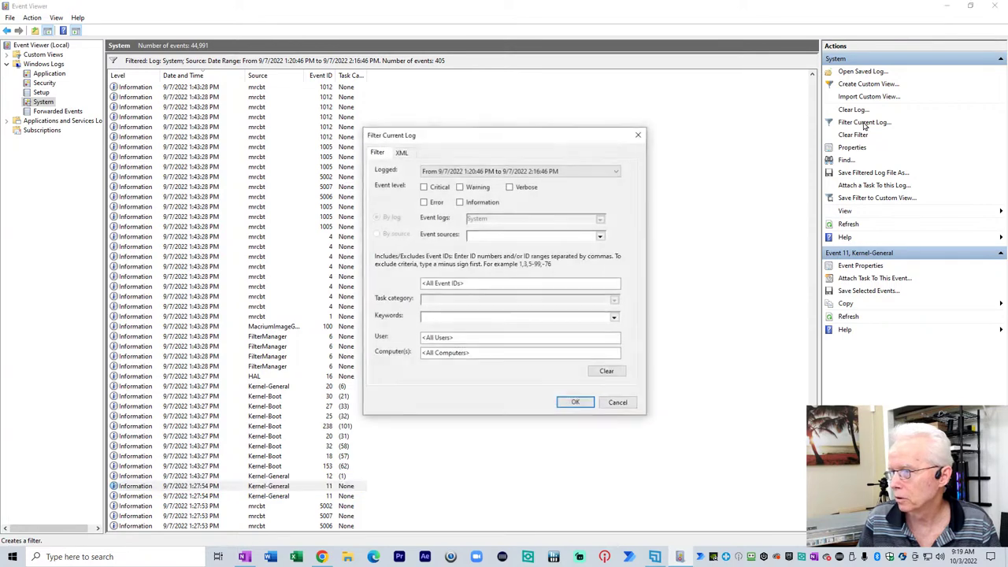
click(492, 283)
text(12,13,1001,6008)
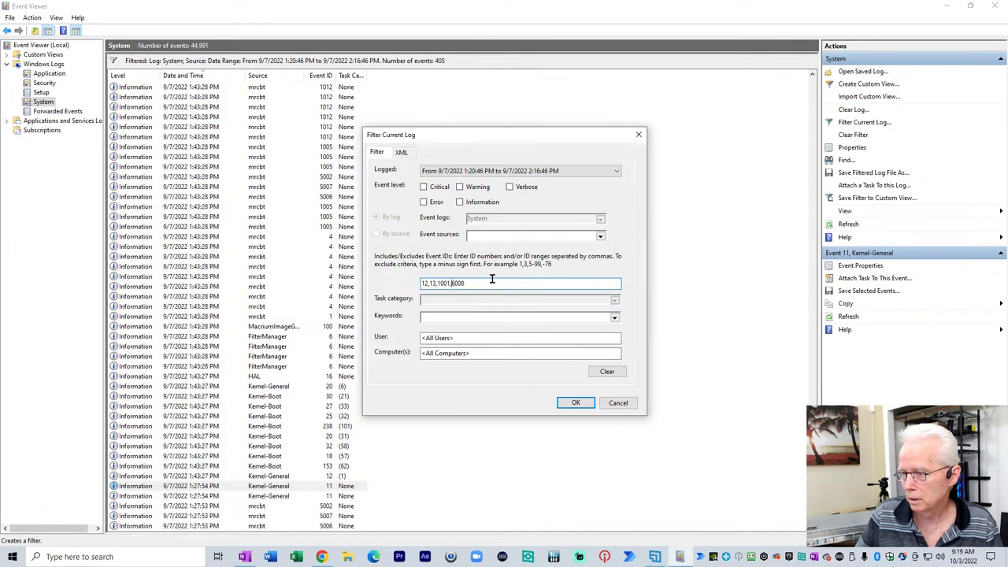
key(Left)
key(Left)
key(Left)
key(Left)
key(BackSpace)
key(BackSpace)
key(BackSpace)
key(BackSpace)
key(BackSpace)
key(BackSpace)
key(BackSpace)
key(BackSpace)
key(BackSpace)
key(BackSpace)
key(BackSpace)
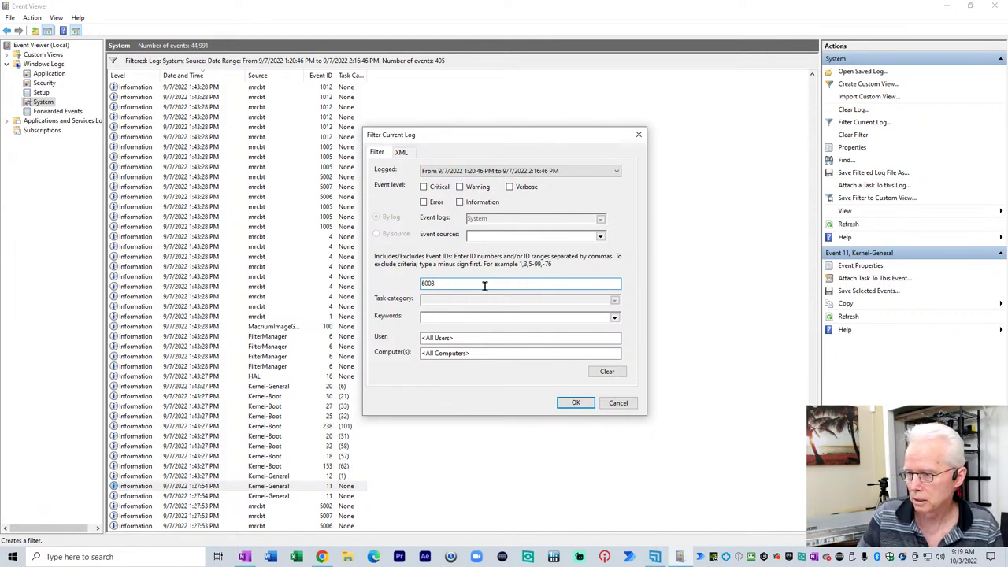
click(575, 402)
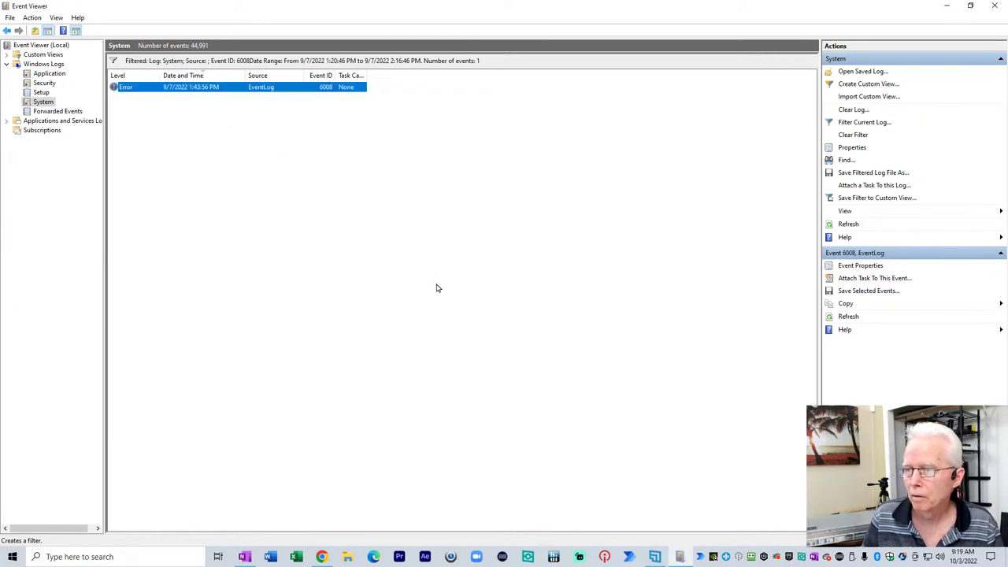
Step: Read the description of the event 6008 error, highlighting the shutdown date and time in its message
double_click(204, 90)
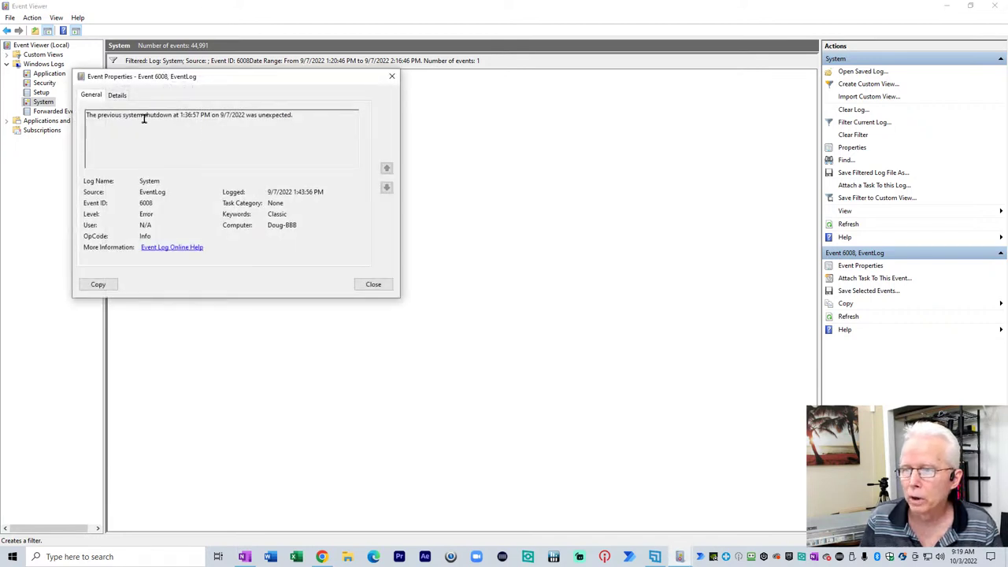
drag(143, 115, 245, 115)
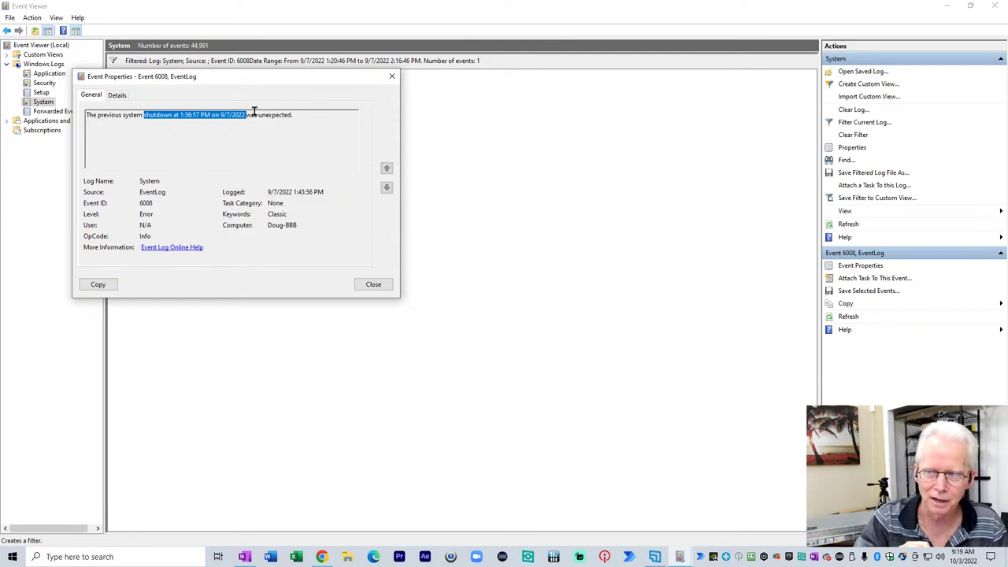
click(176, 115)
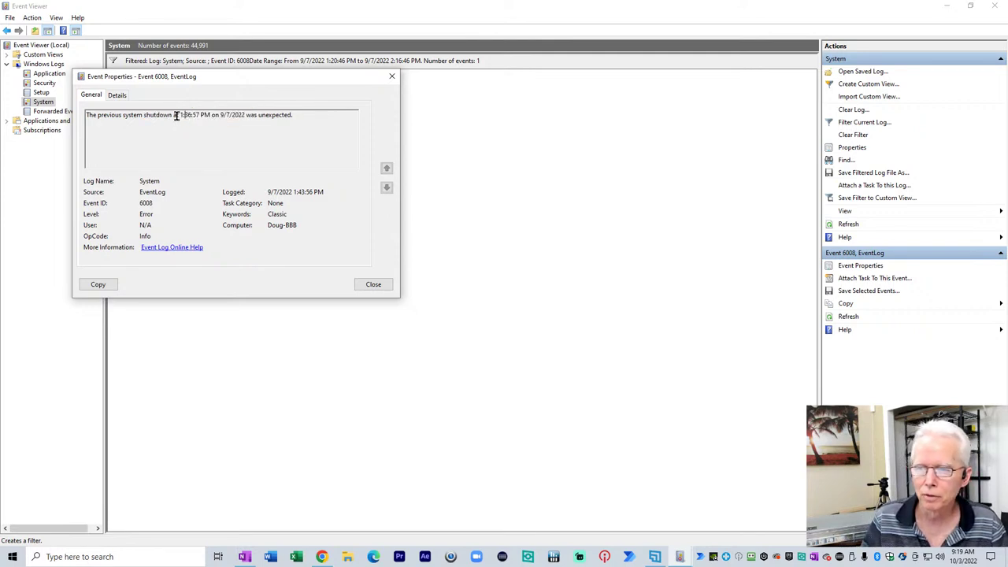
drag(180, 116, 201, 115)
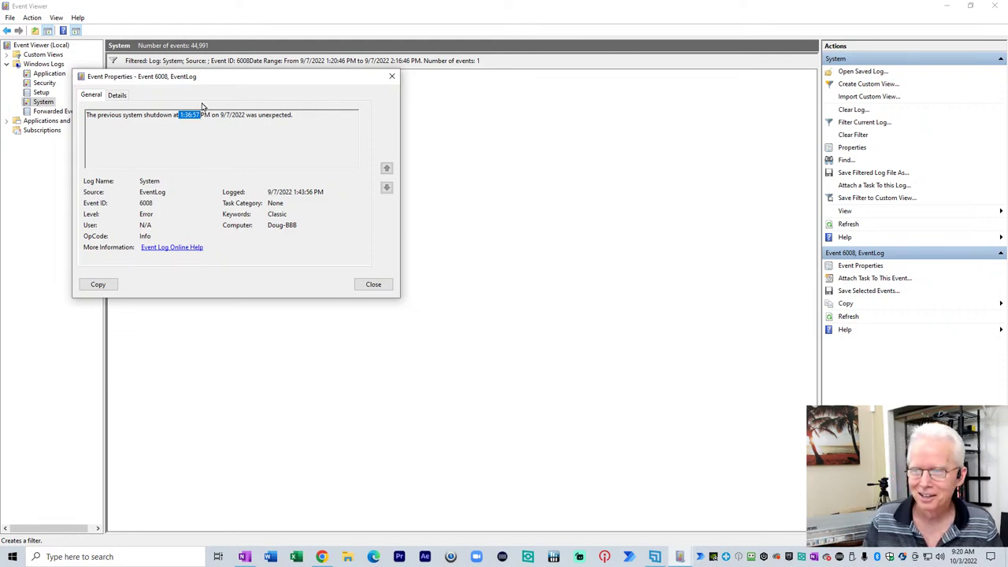
click(373, 284)
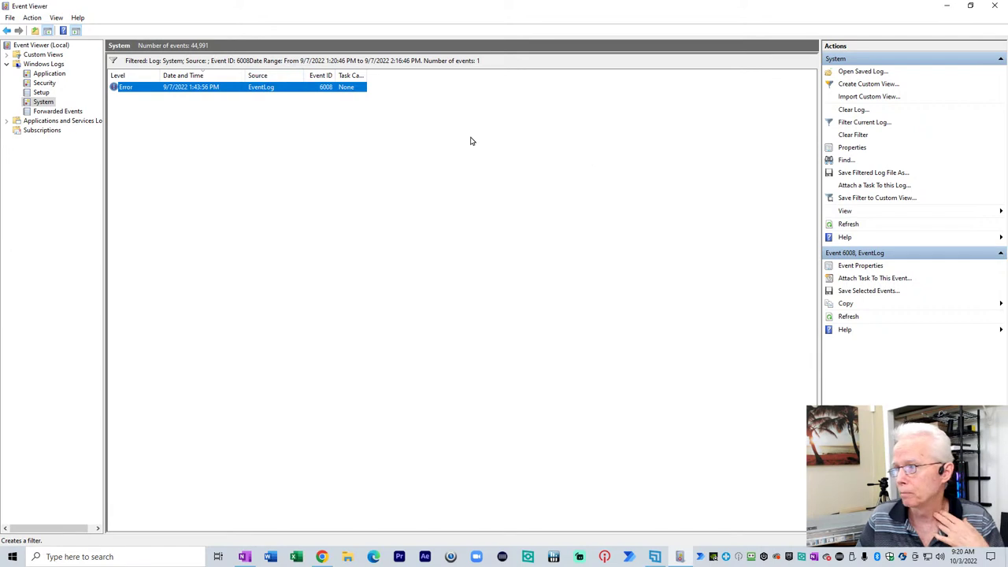
Step: Remove event ID 6008 from the System log filter, keeping the custom date range, and apply it
click(858, 122)
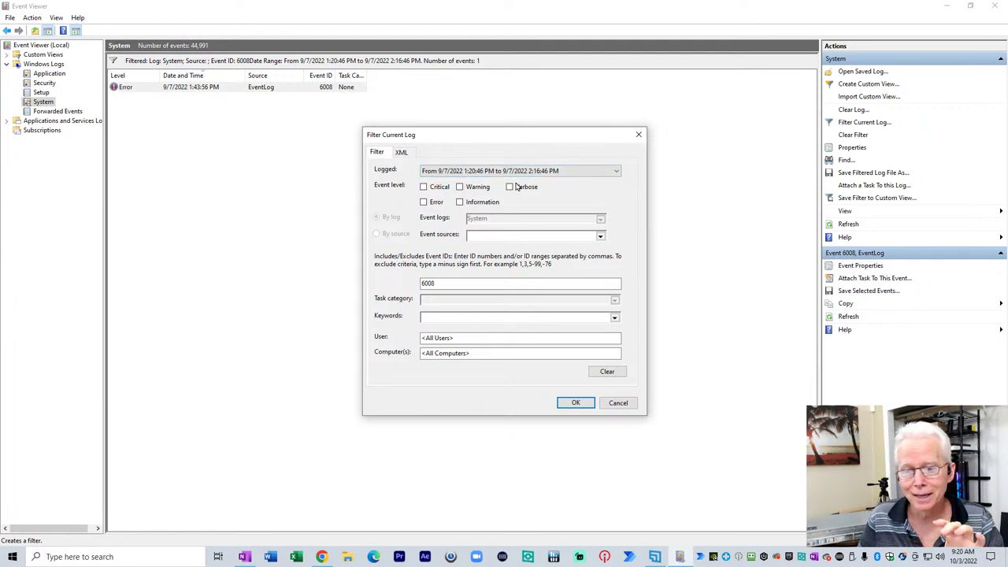
double_click(456, 282)
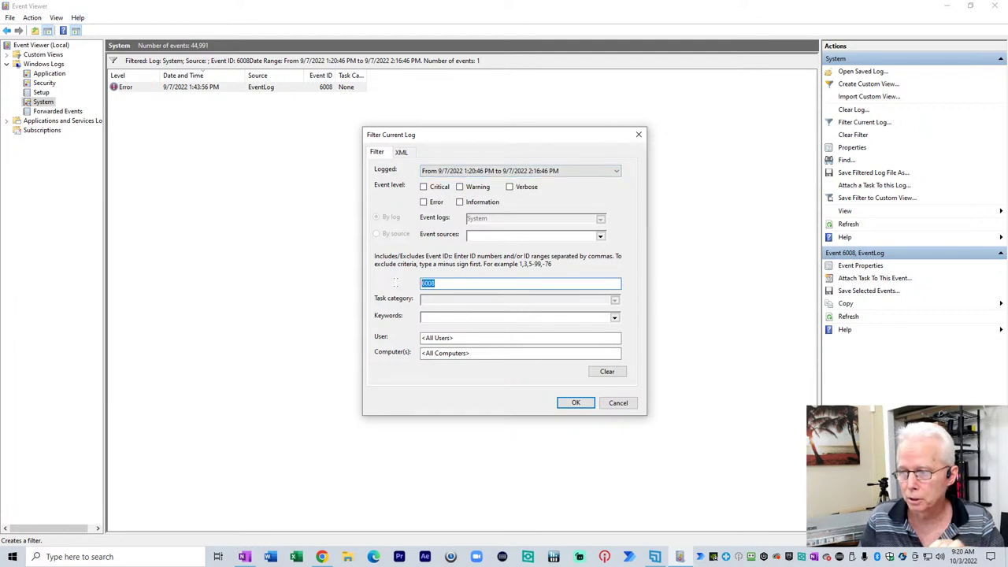
key(Delete)
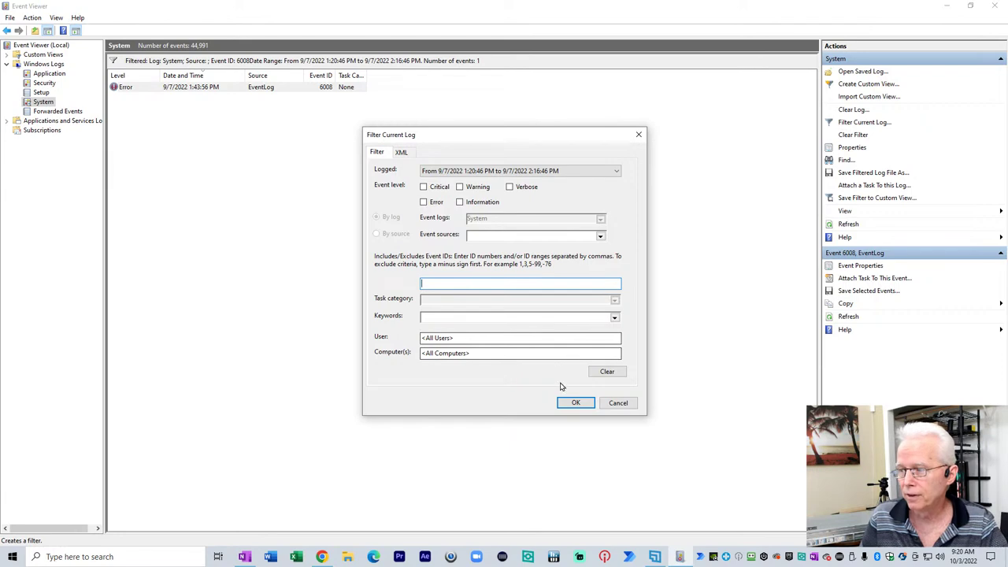
click(577, 403)
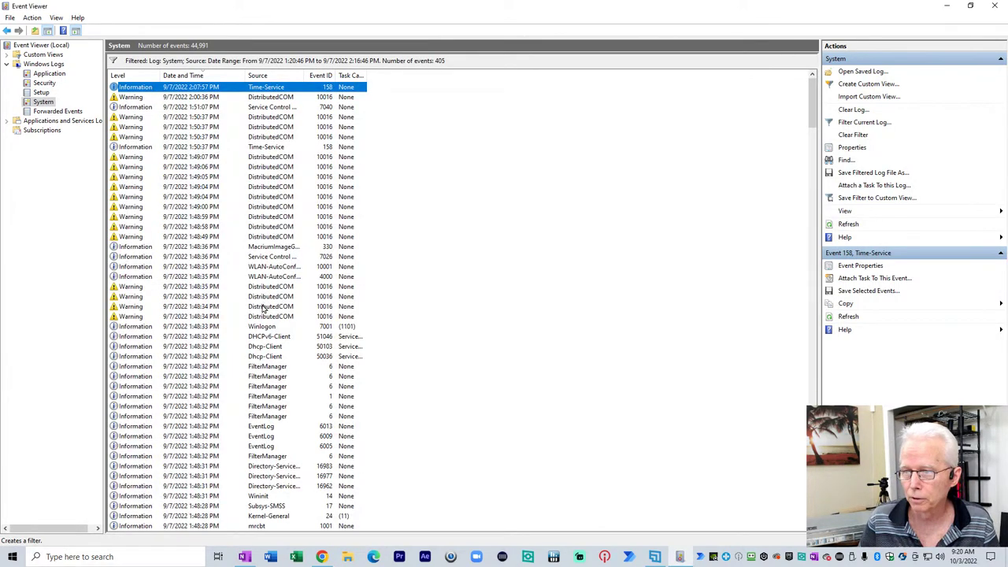
Step: Examine the filtered events from the newest entry back to the group of DistributedCOM errors logged at 1:47:29 PM
scroll(262, 311, down, 9)
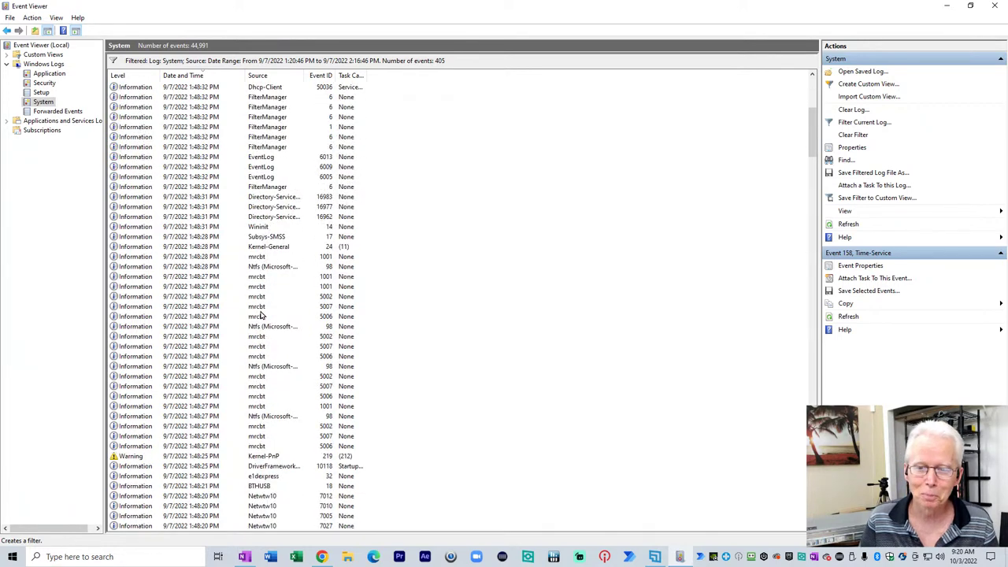
scroll(262, 315, down, 6)
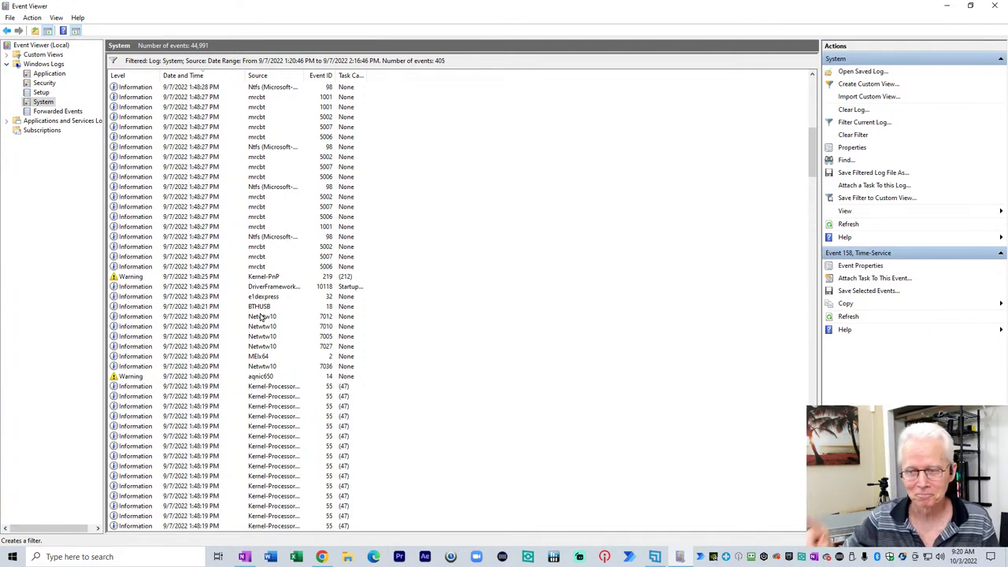
scroll(241, 344, down, 10)
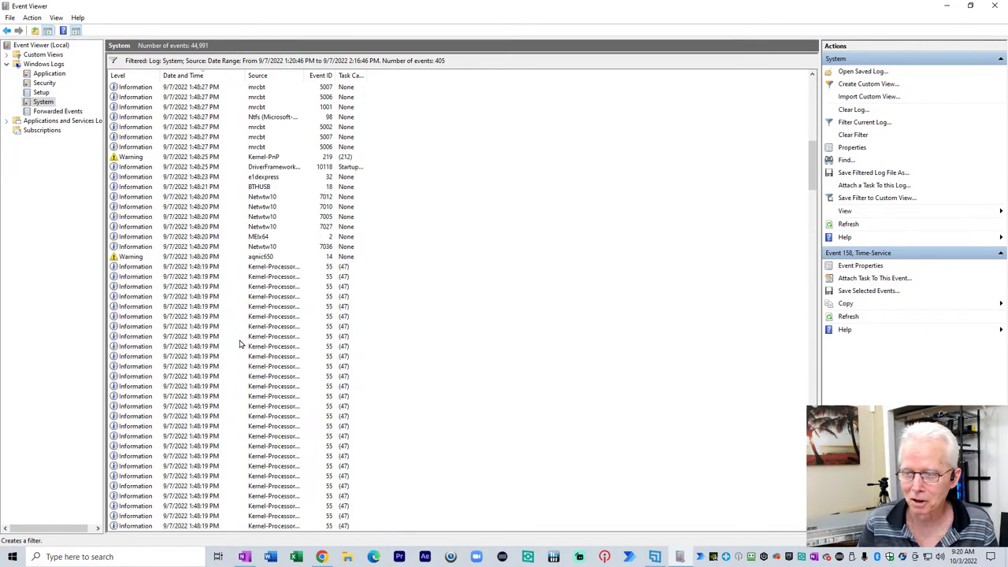
scroll(257, 360, down, 9)
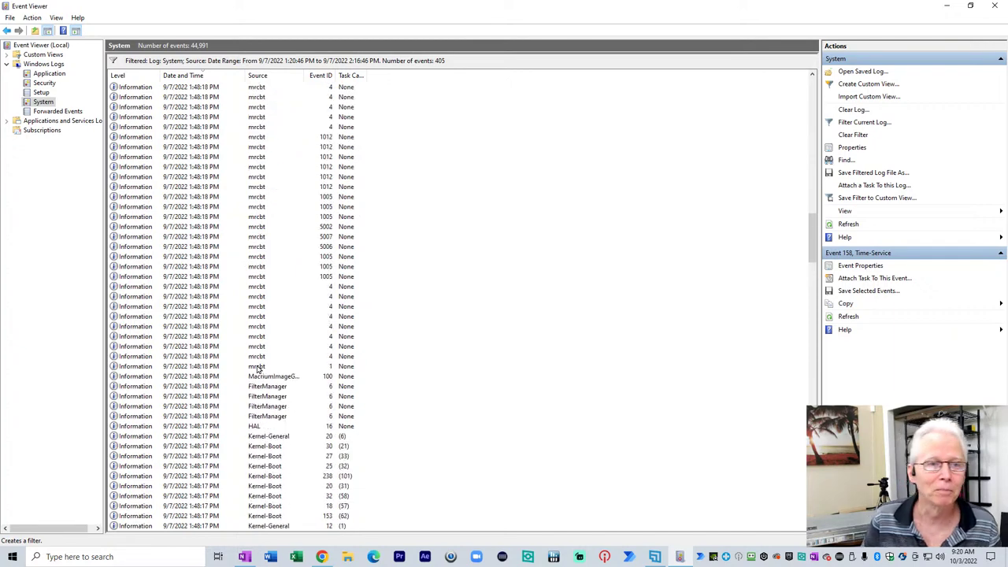
scroll(256, 368, down, 4)
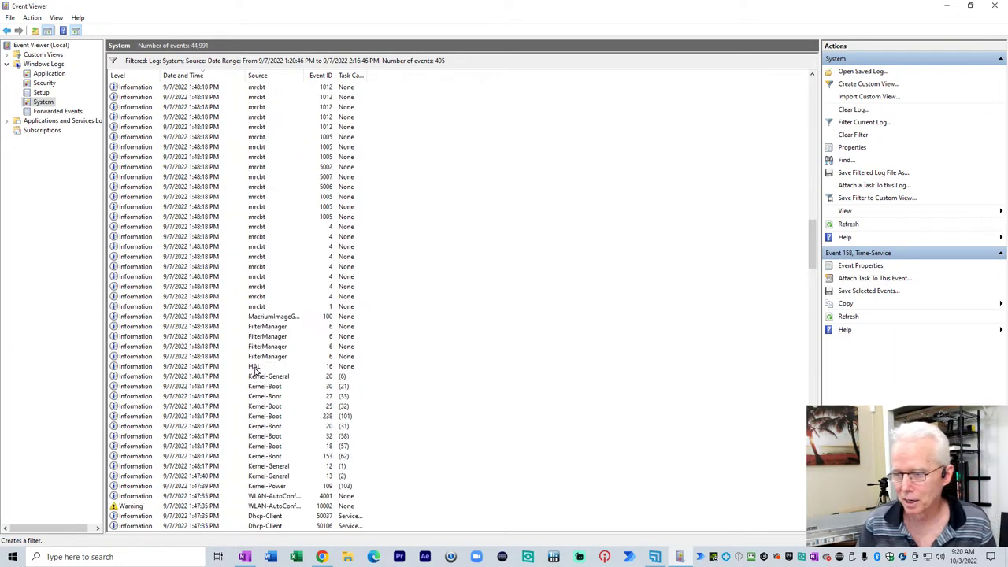
scroll(257, 370, down, 20)
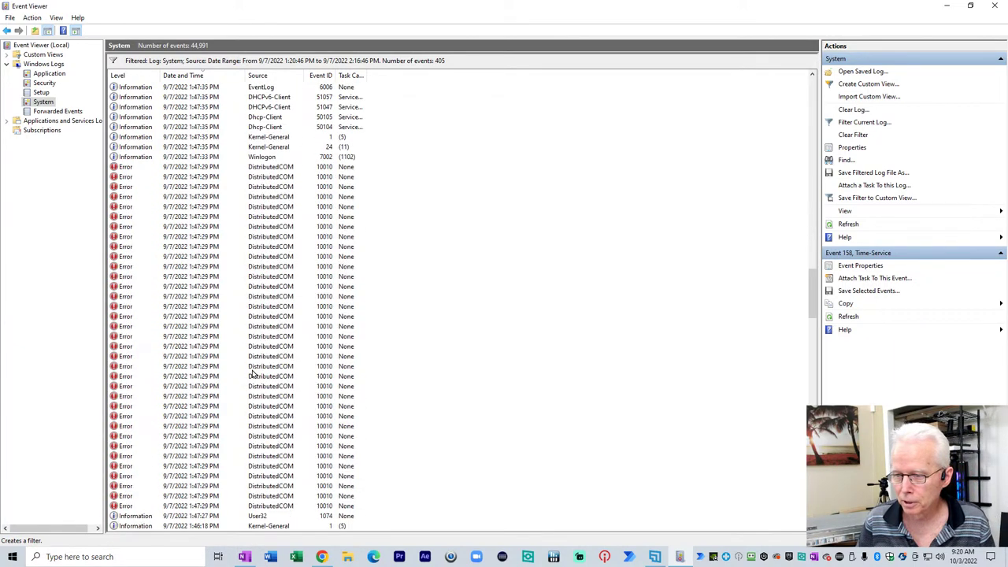
scroll(251, 368, up, 3)
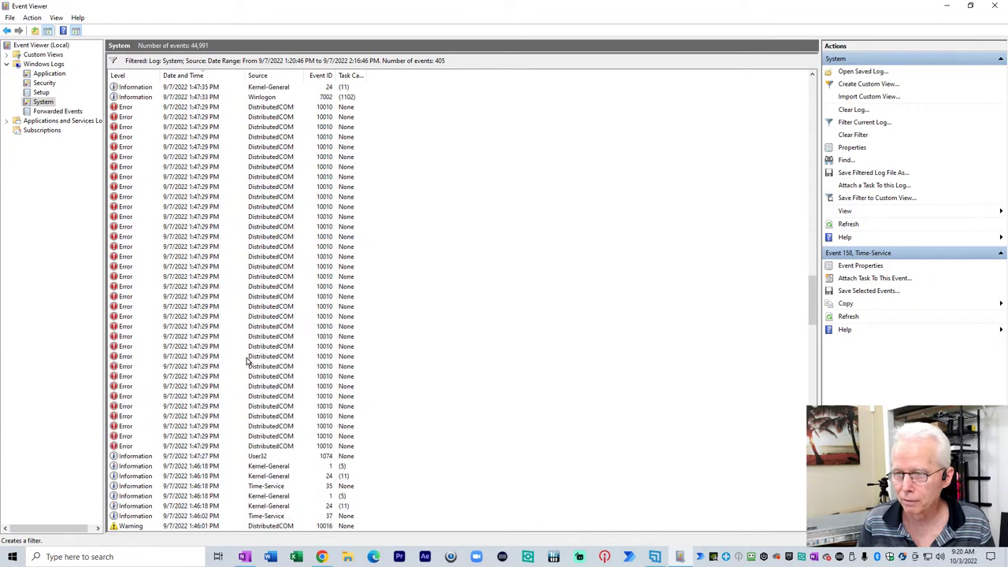
scroll(247, 361, up, 2)
Step: Read the message of one of the DistributedCOM 10010 errors logged at 1:47:29 PM
click(252, 177)
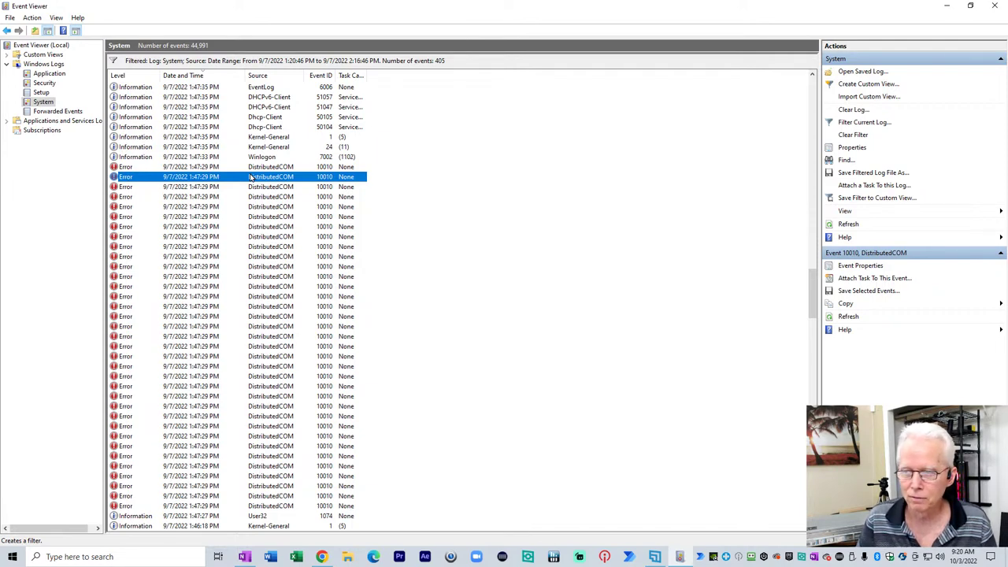
double_click(251, 177)
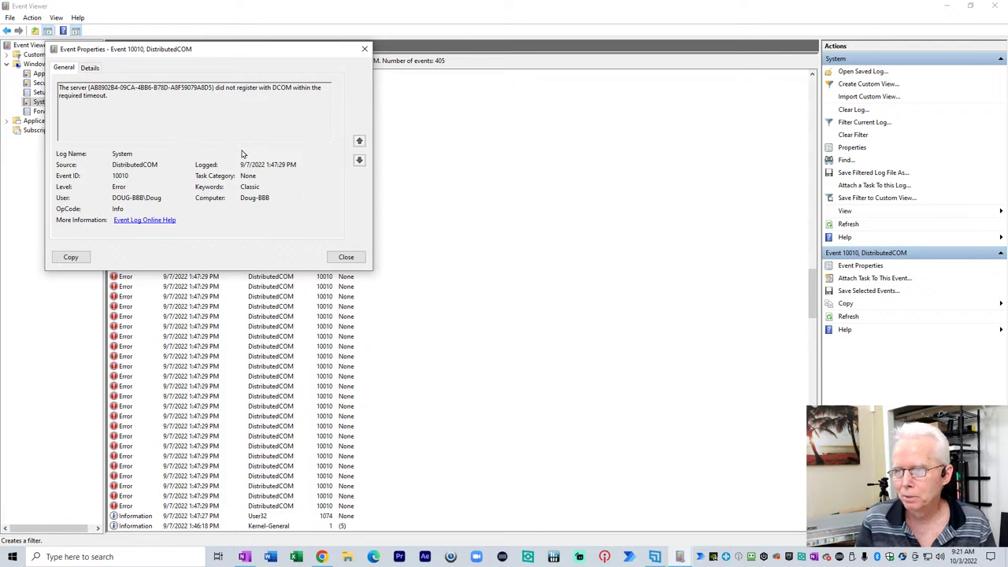
drag(226, 88, 296, 115)
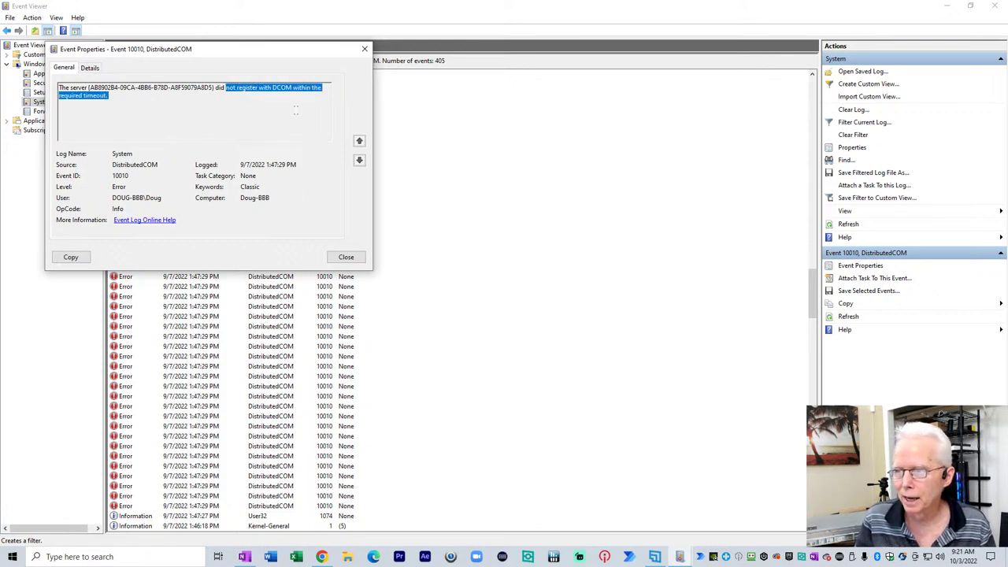
click(346, 257)
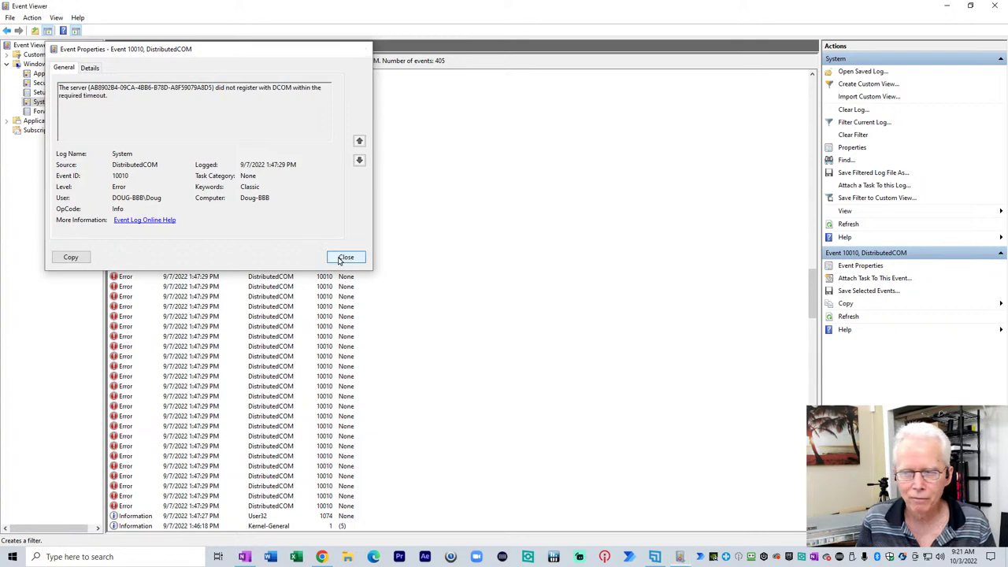
Step: Locate the event 6008 error logged at 1:43:56 PM in the full list and review its details
scroll(229, 282, down, 5)
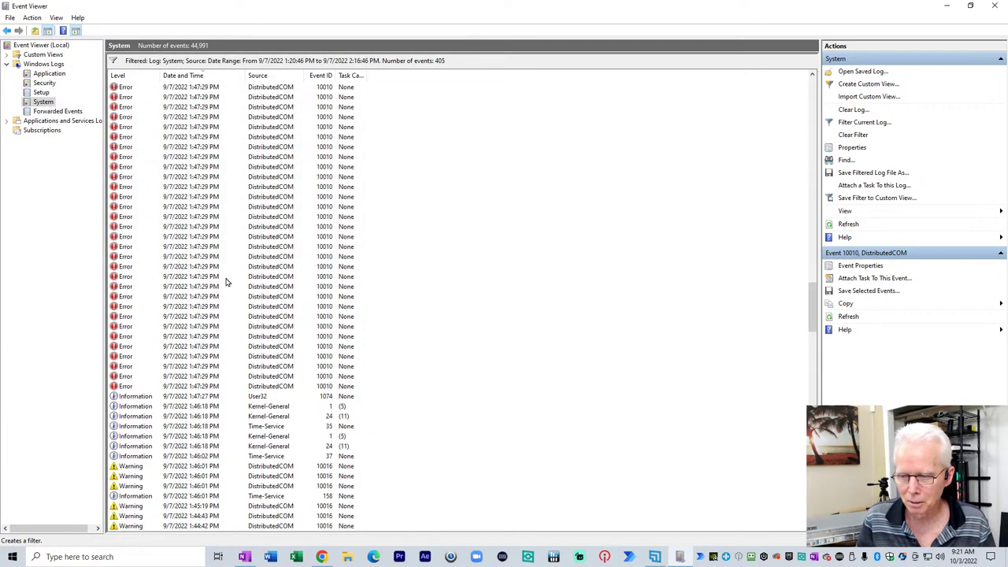
scroll(224, 282, down, 5)
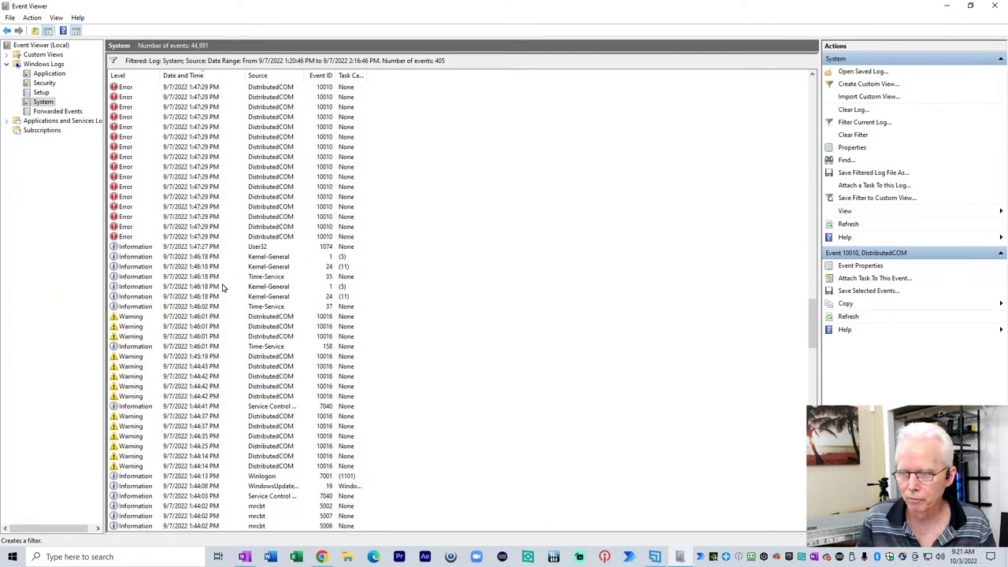
scroll(220, 289, down, 8)
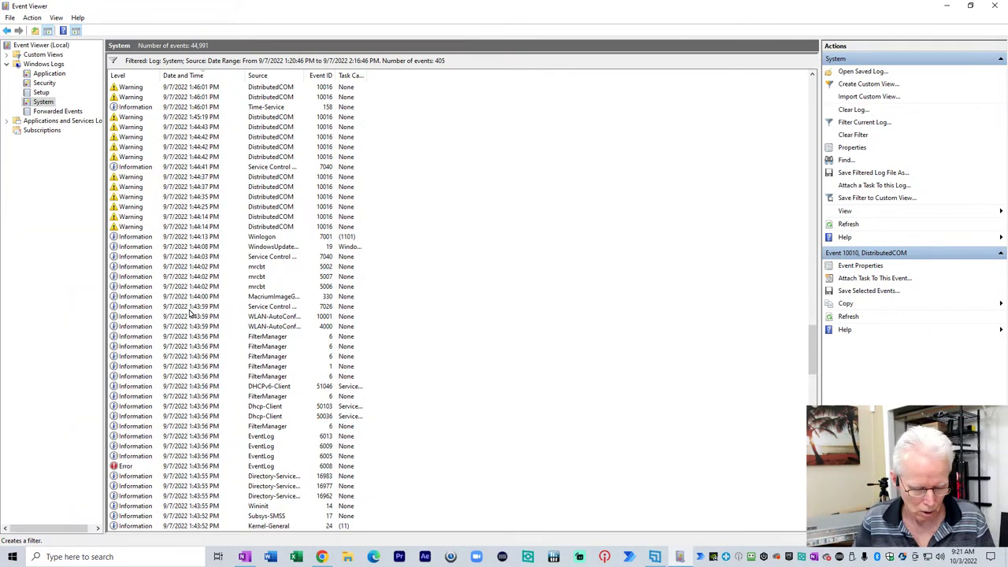
scroll(187, 396, down, 1)
click(180, 435)
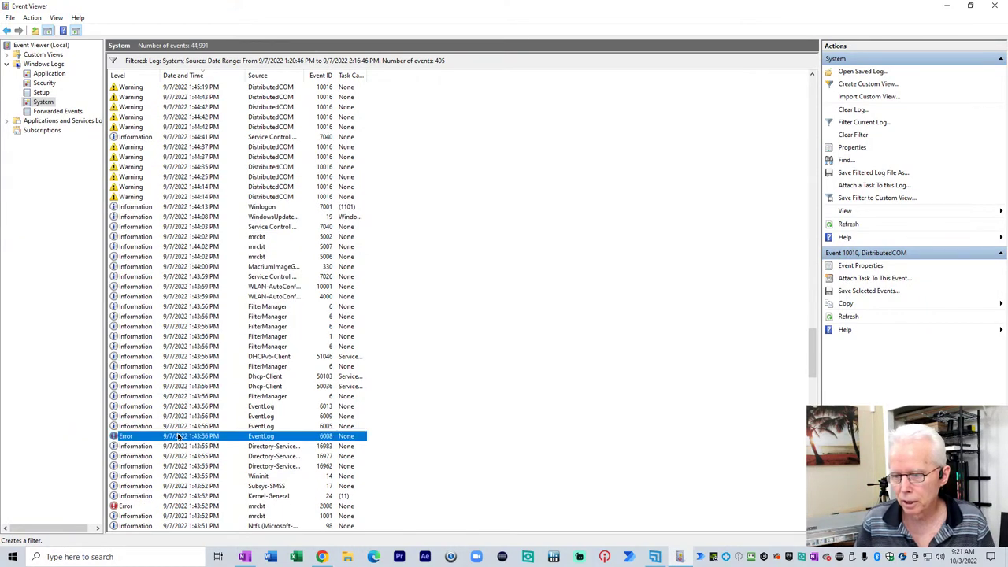
scroll(229, 439, down, 3)
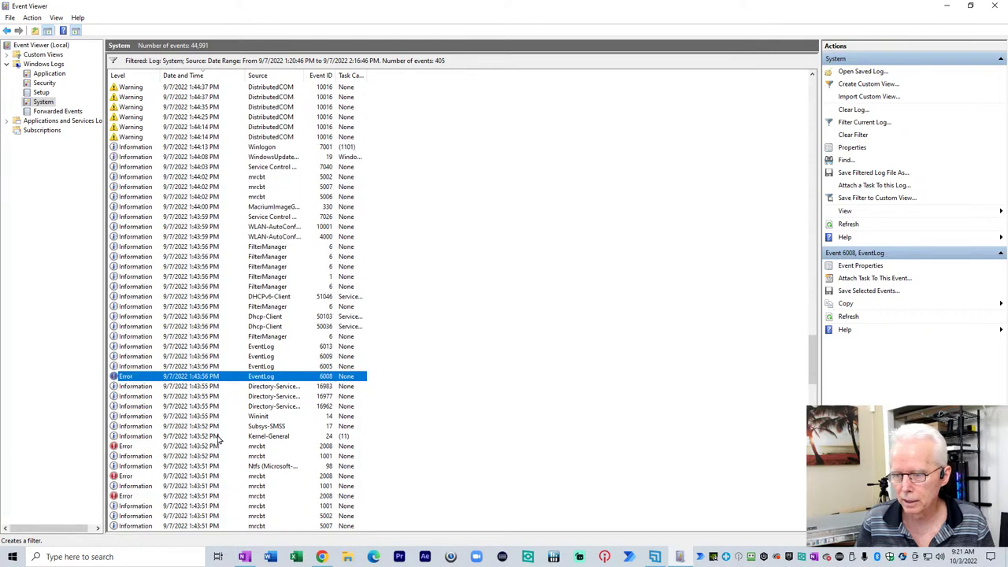
scroll(210, 352, down, 3)
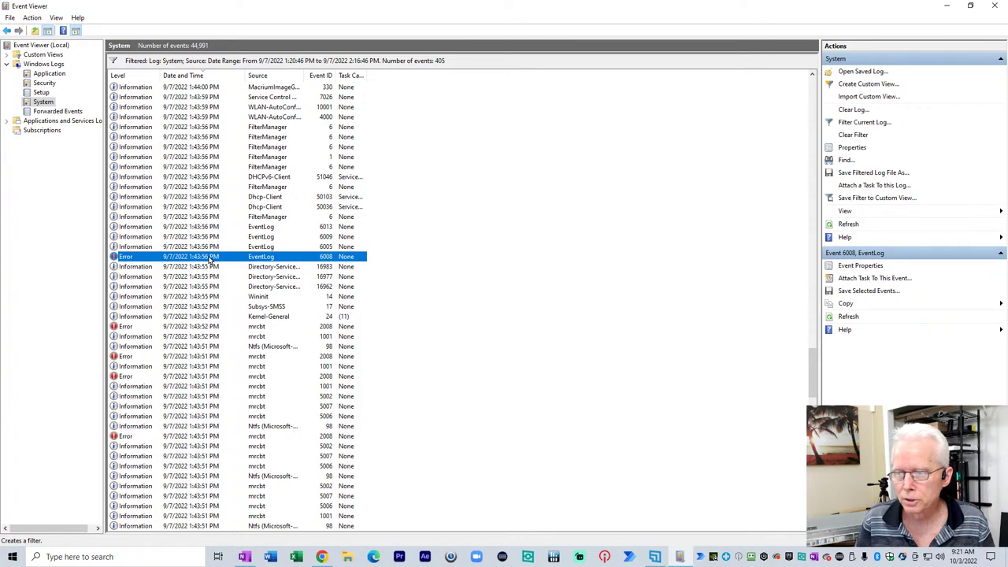
double_click(211, 258)
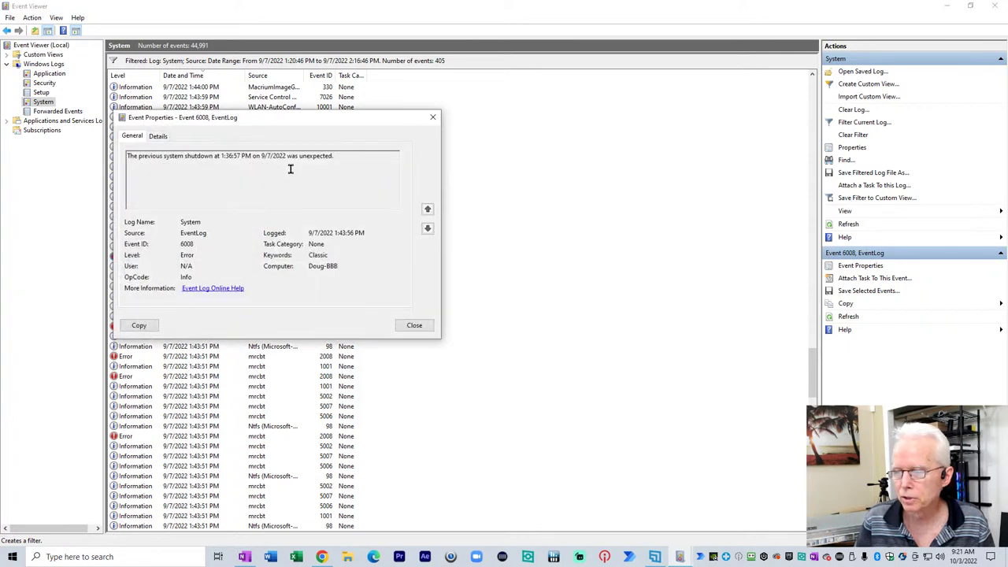
click(411, 326)
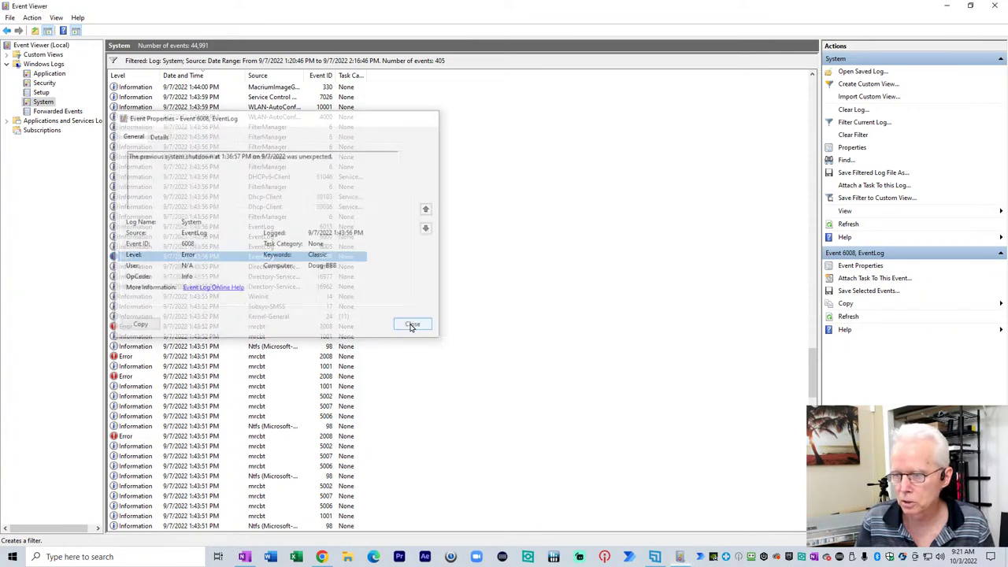
Step: Trace the filtered System events back to the Kernel-General entry at 1:27:54 PM, and review the entries around the critical Kernel-Power event
scroll(209, 346, down, 12)
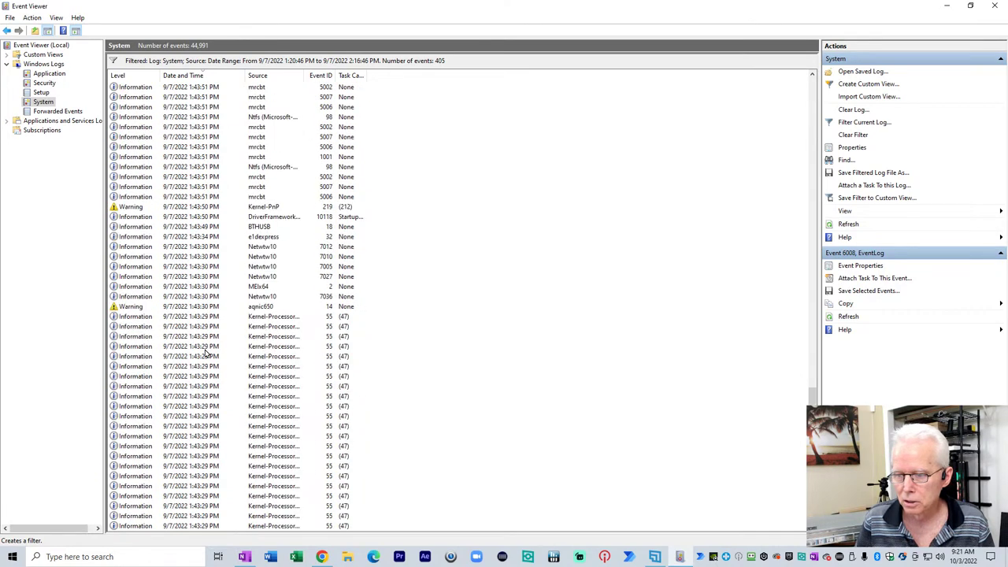
scroll(207, 354, down, 15)
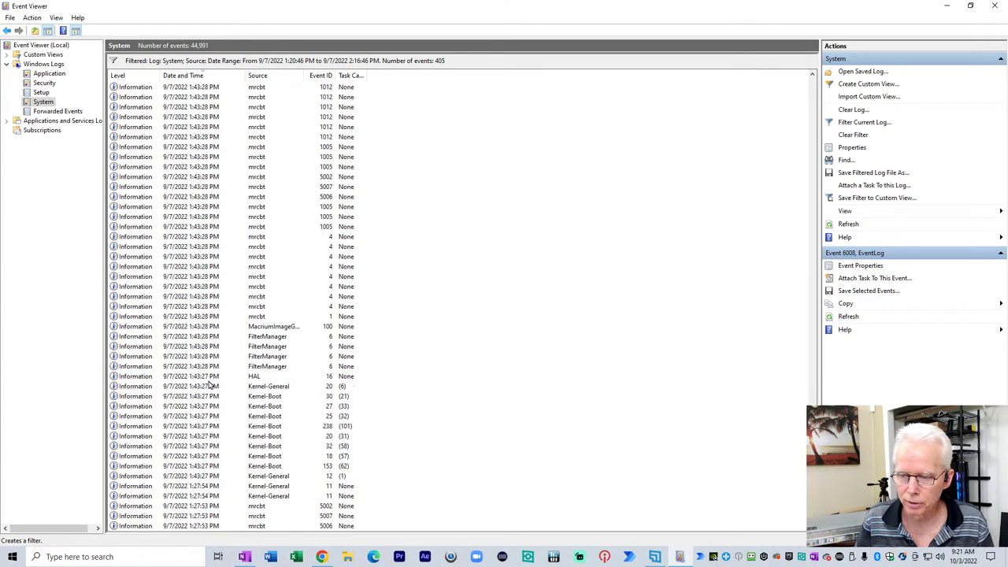
click(202, 487)
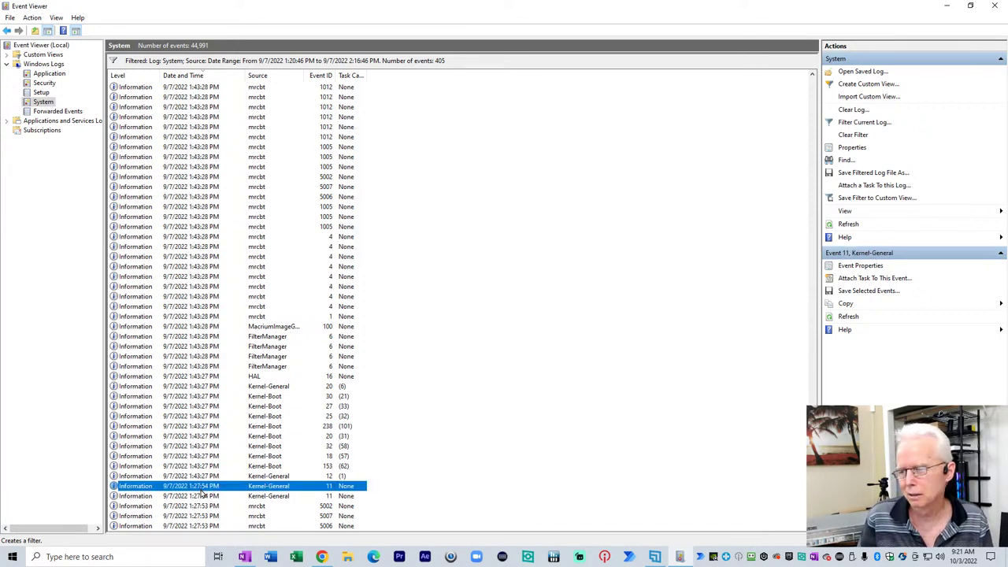
scroll(202, 492, up, 14)
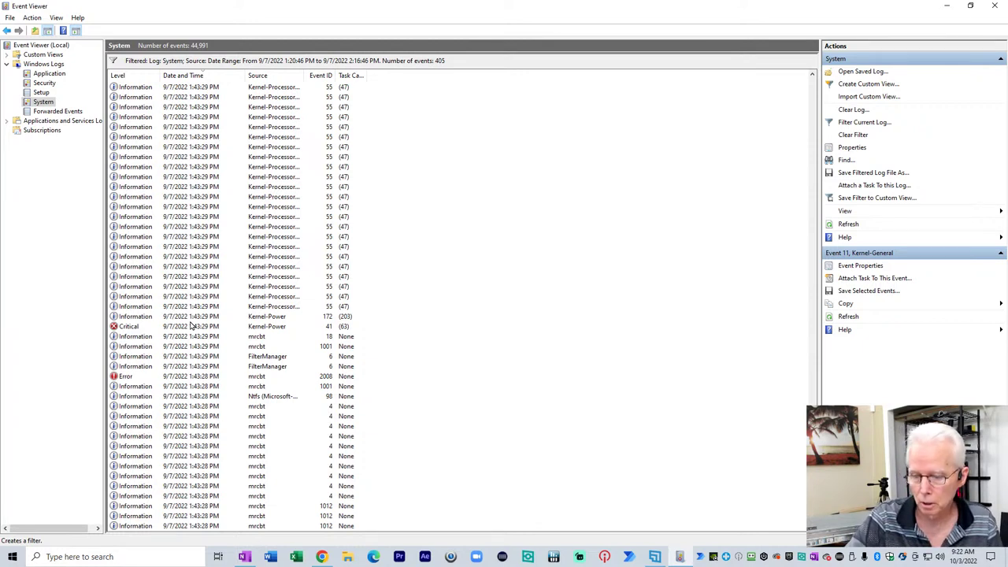
Step: Switch to the YouTube live stream page in Chrome and look back through the live chat to its earliest messages
key(alt+Tab)
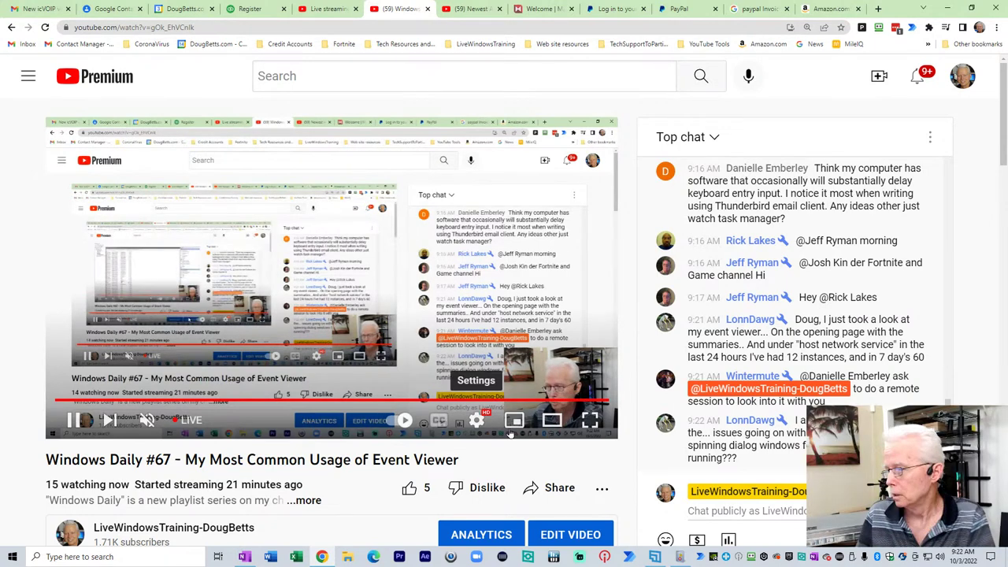
scroll(846, 348, up, 5)
scroll(847, 347, up, 10)
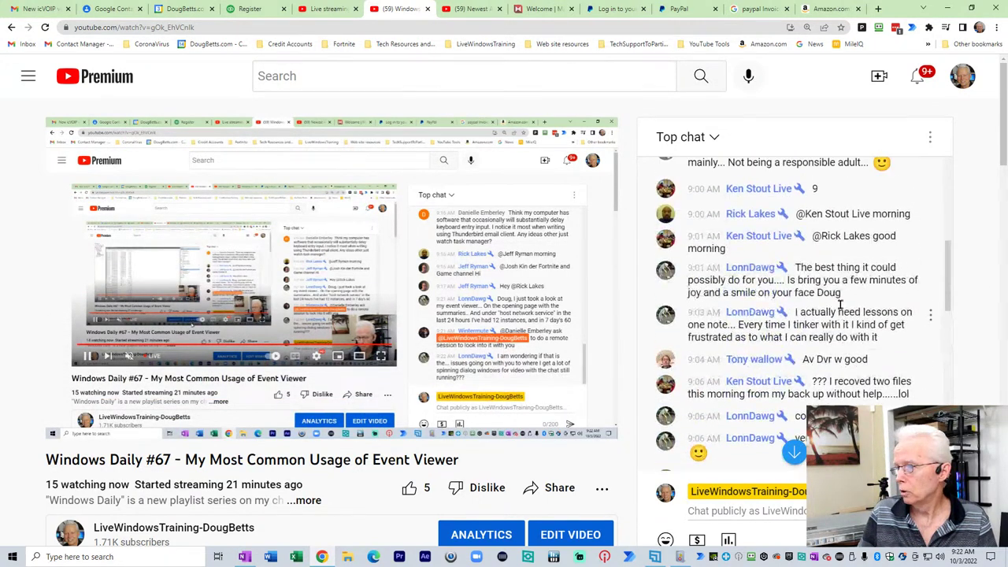
scroll(834, 305, down, 2)
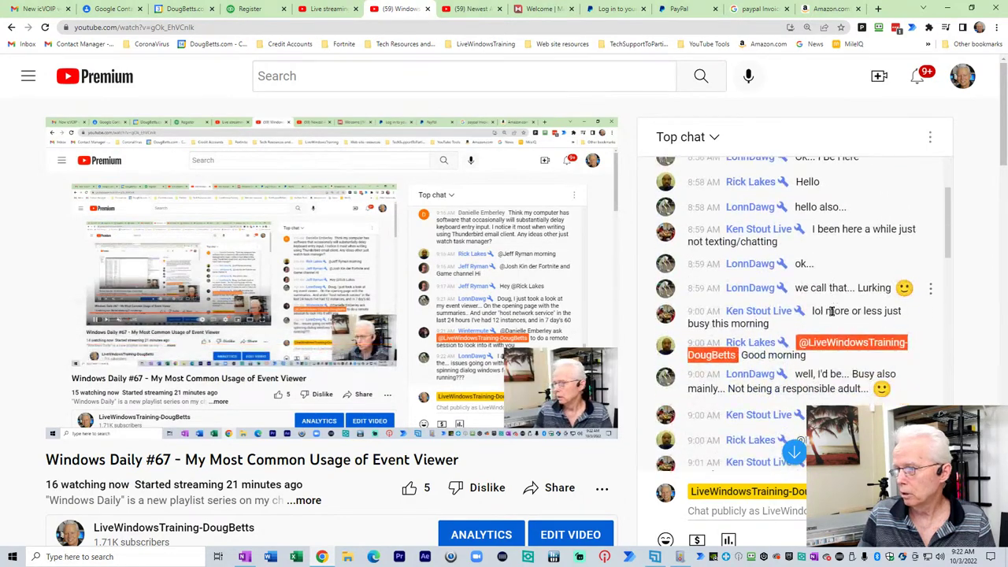
scroll(835, 306, up, 2)
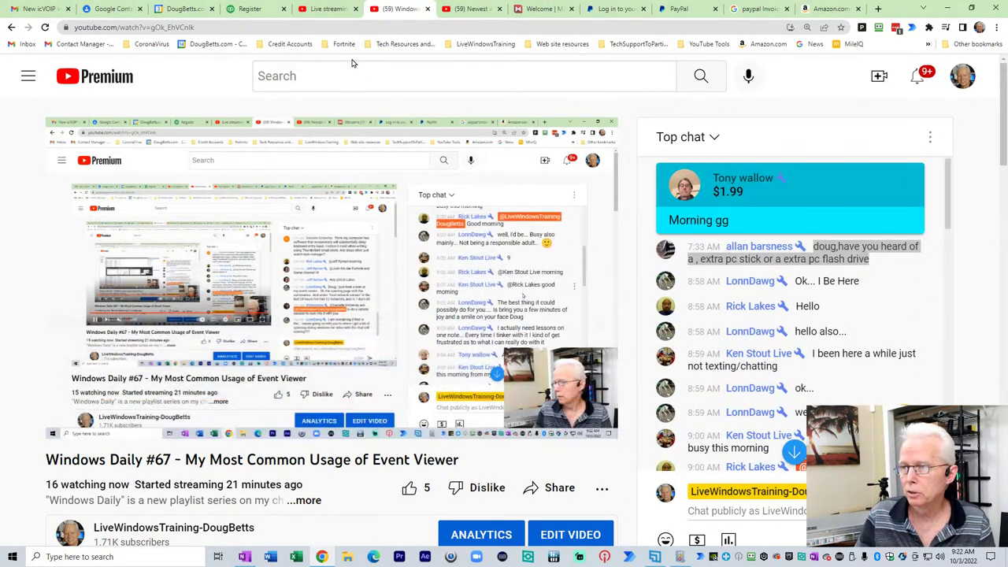